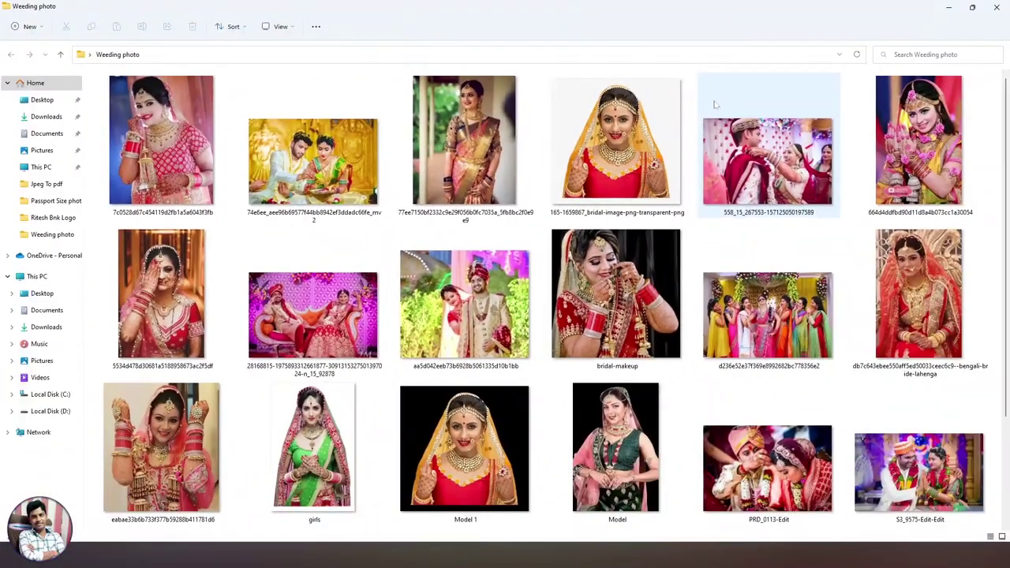
Step: Browse the Weeding photo folder and double-click a wedding photo to launch Photoshop
scroll(472, 320, "down", 2)
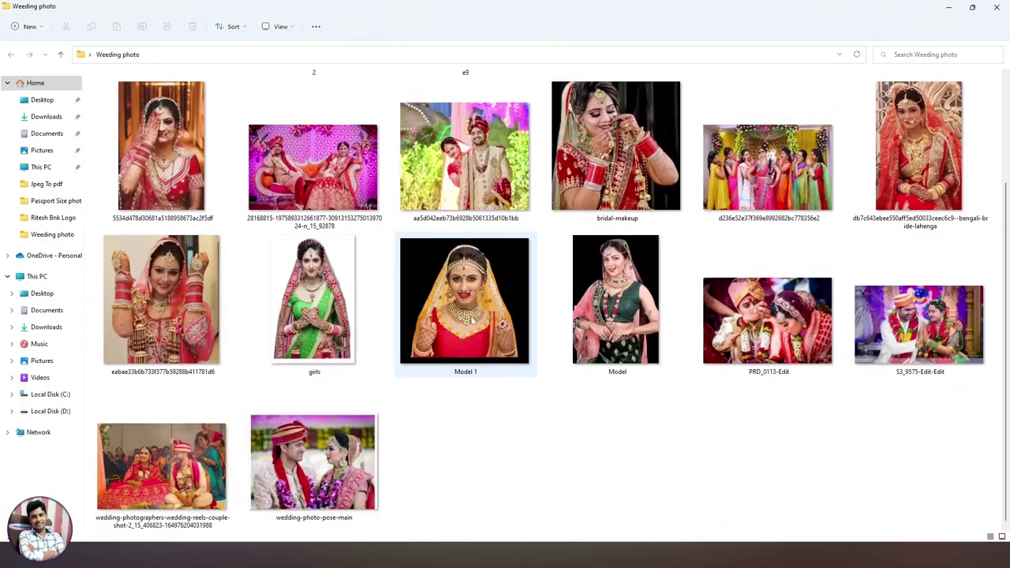
scroll(472, 320, "up", 2)
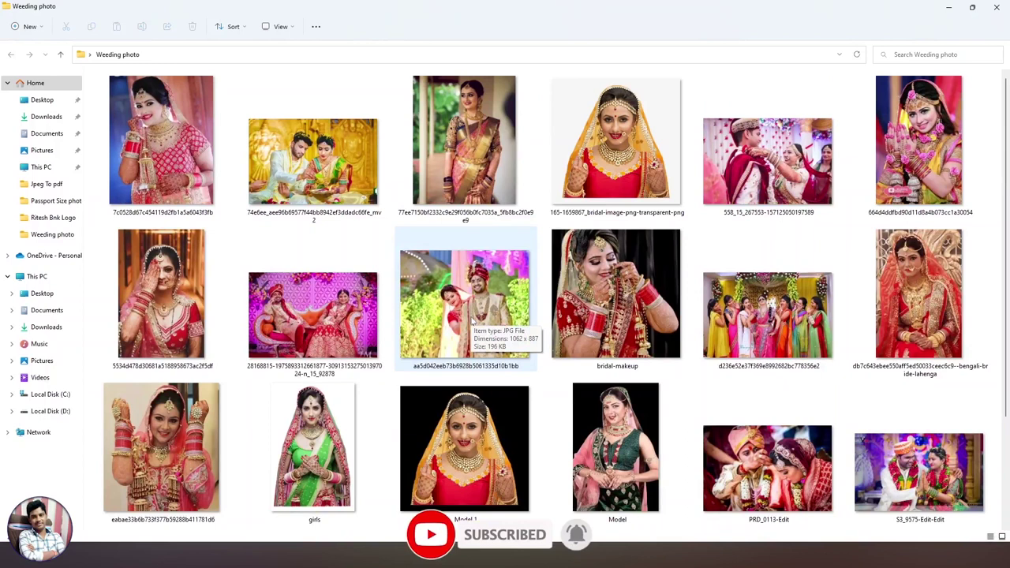
double_click(470, 319)
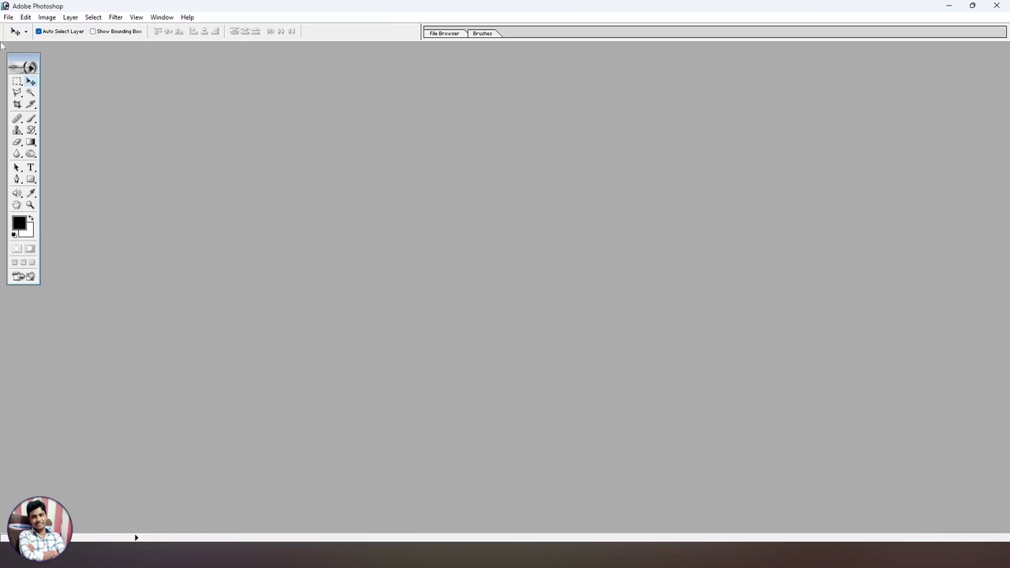
Step: Start a new custom-size document with width and height measured in inches
left_click(8, 17)
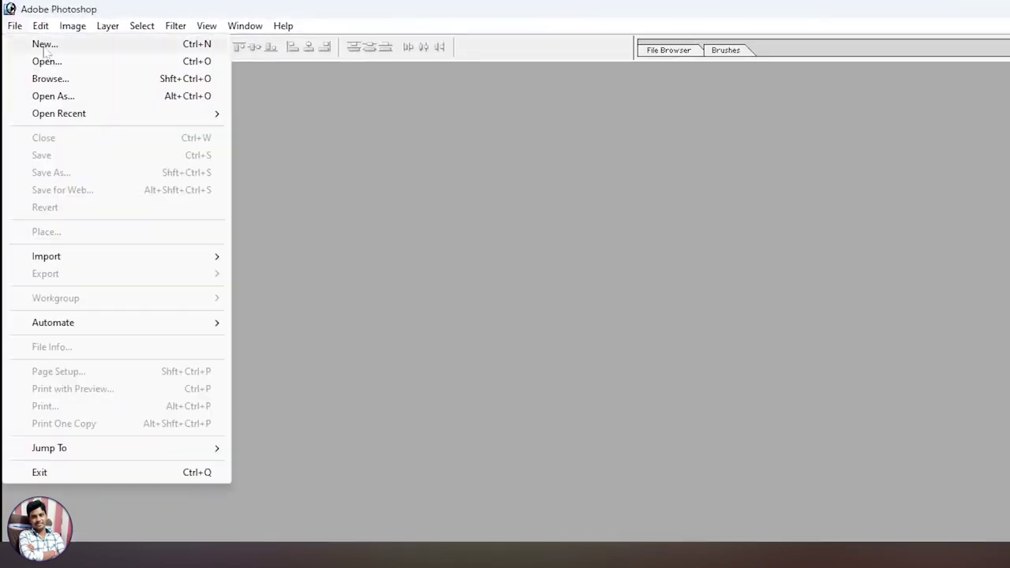
left_click(45, 45)
key("Tab")
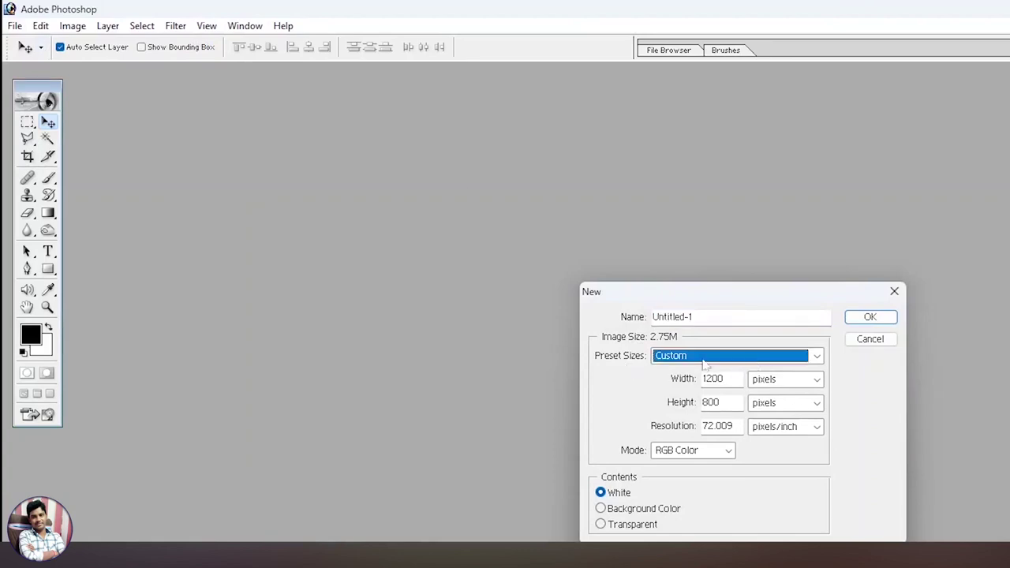
left_click(704, 359)
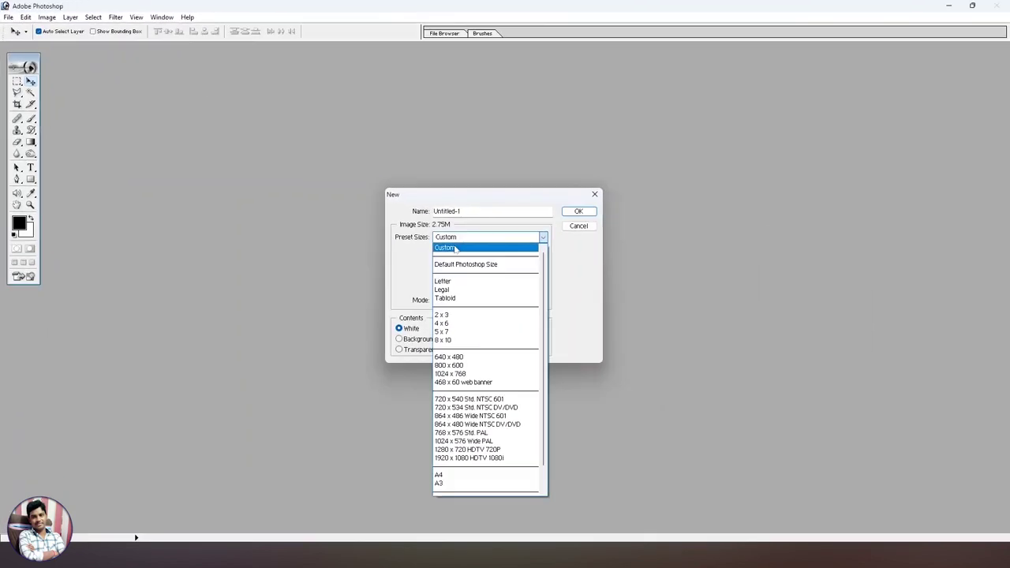
left_click(455, 249)
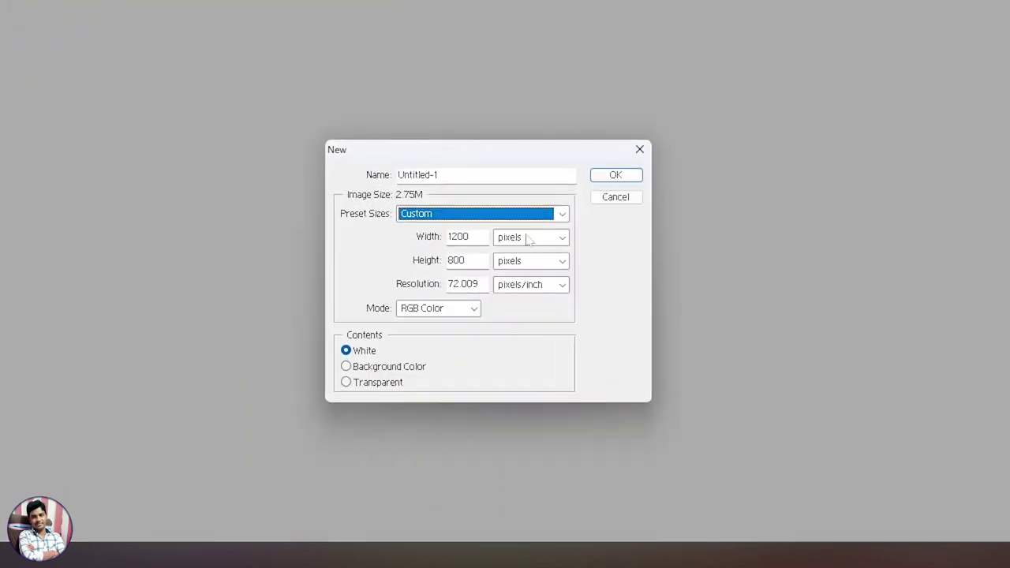
left_click(527, 241)
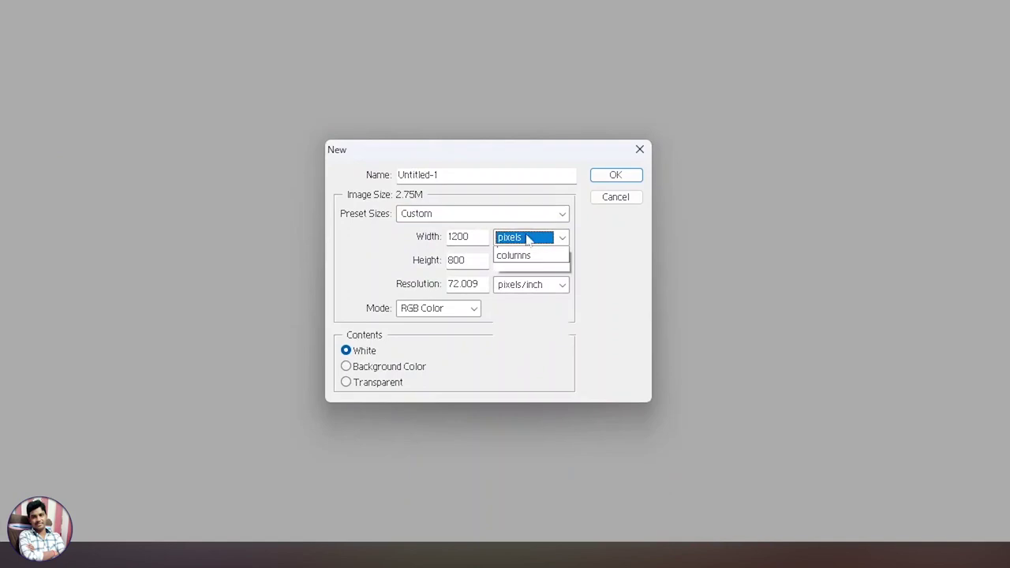
left_click(524, 261)
left_click(525, 265)
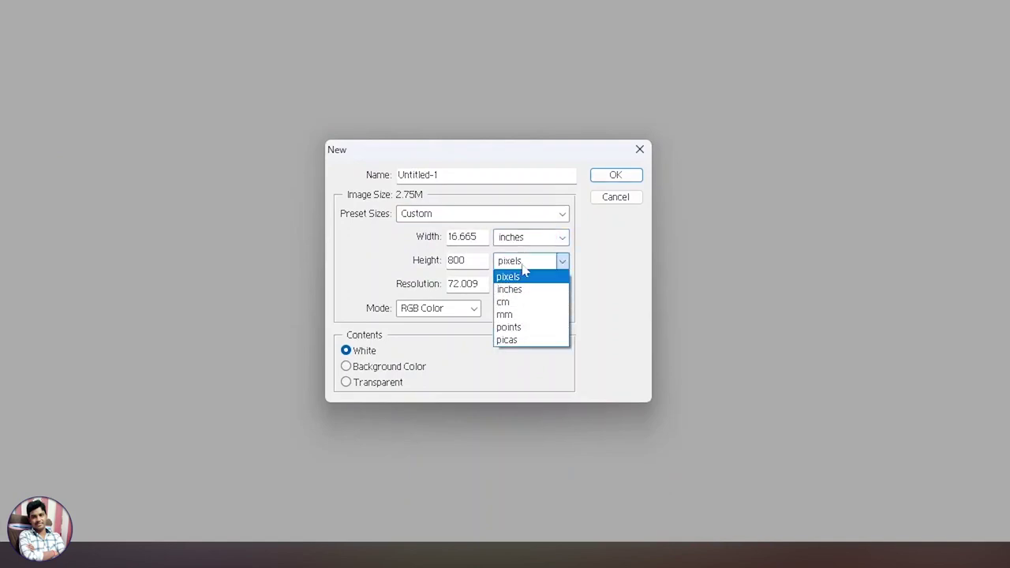
left_click(519, 287)
Step: Make the document 36 × 12 inches at 100 pixels/inch in RGB Color
left_click(462, 237)
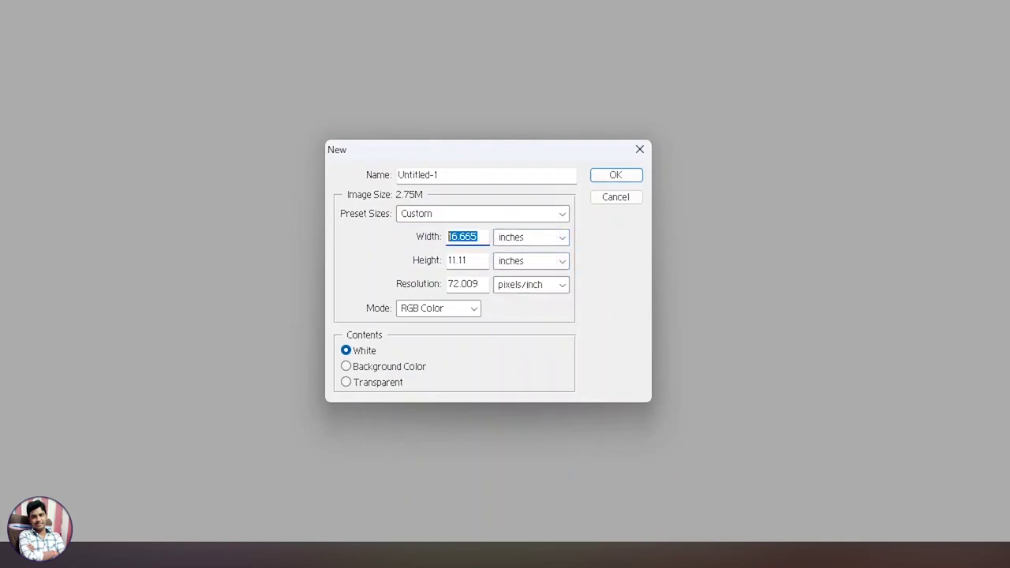
type("36")
key("Tab")
type("12")
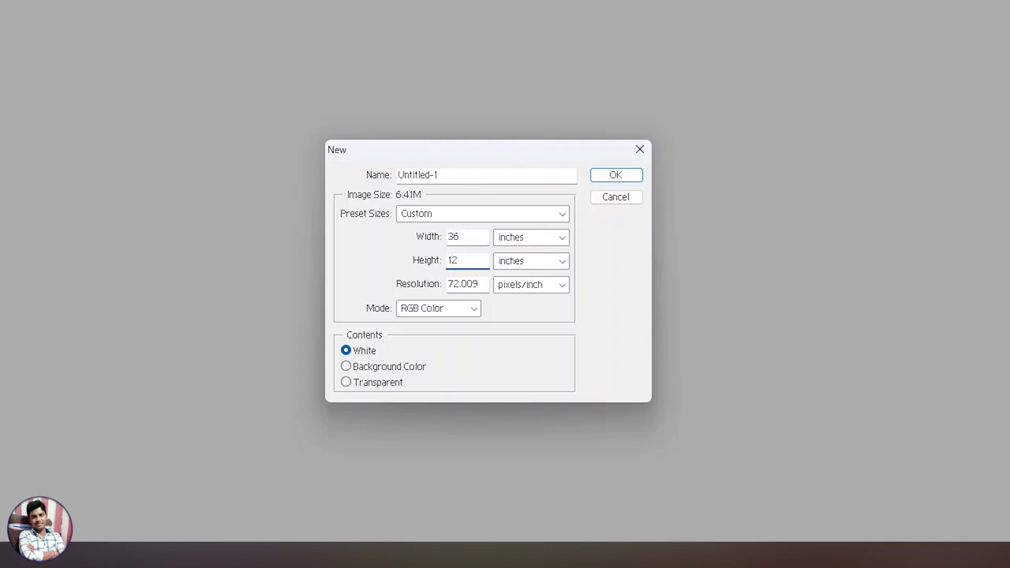
key("Tab")
type("100")
left_click(451, 309)
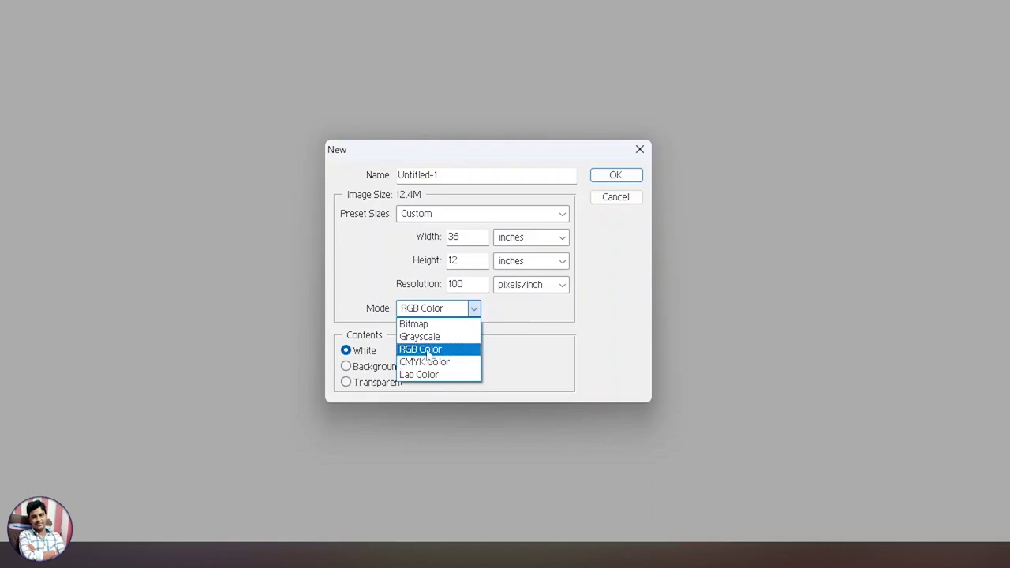
left_click(427, 349)
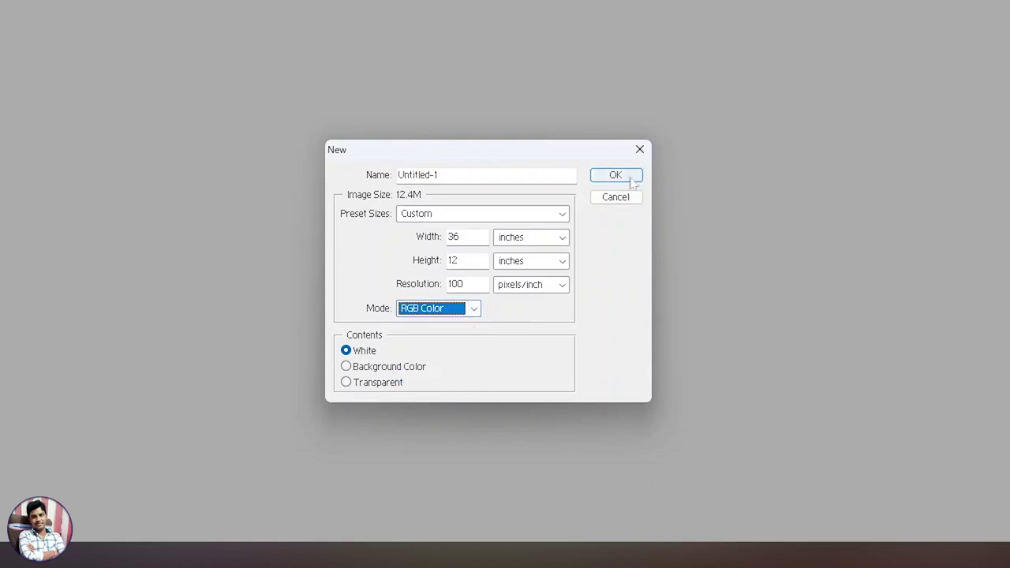
left_click(631, 176)
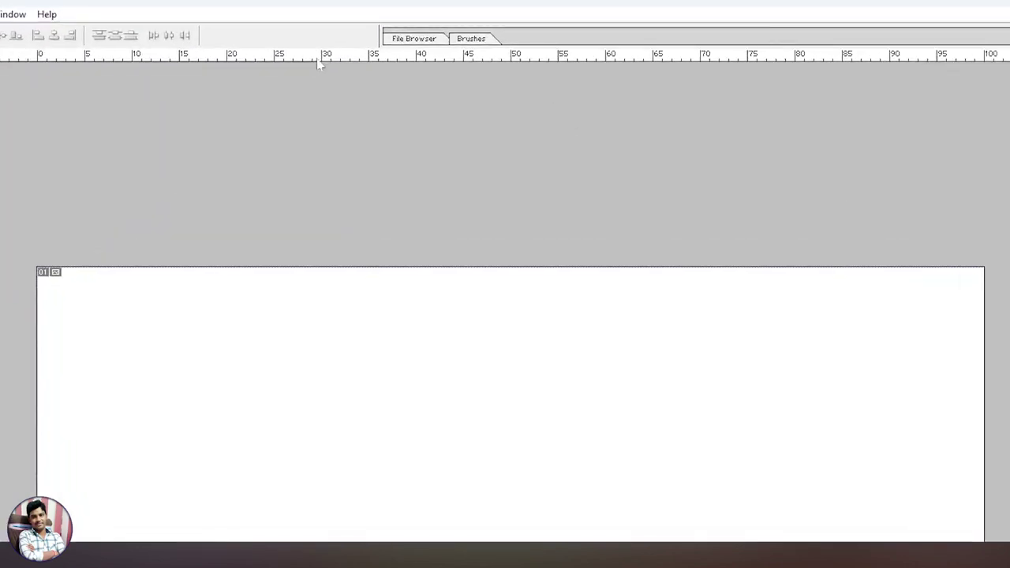
Step: Show the rulers and switch their units to percent
key("ctrl+r")
key("ctrl+r")
right_click(356, 57)
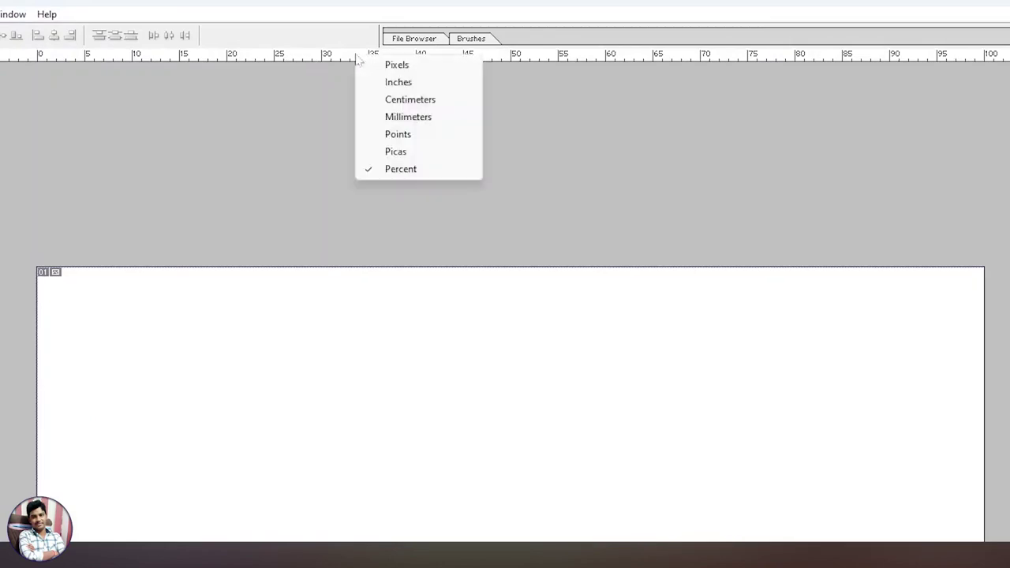
left_click(404, 168)
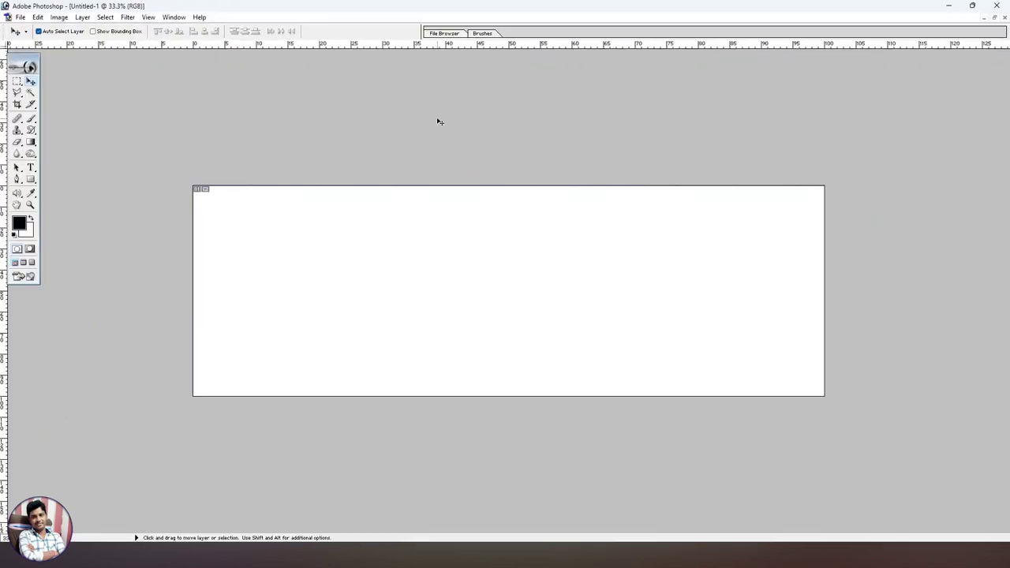
Step: Add a vertical guide at 50% down the canvas centre
left_click(0, 8)
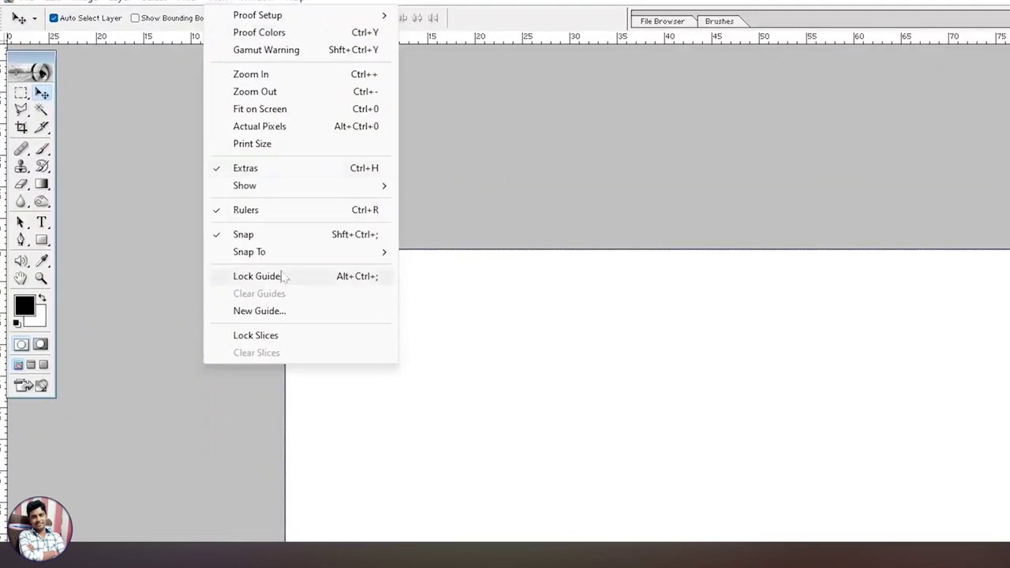
left_click(278, 313)
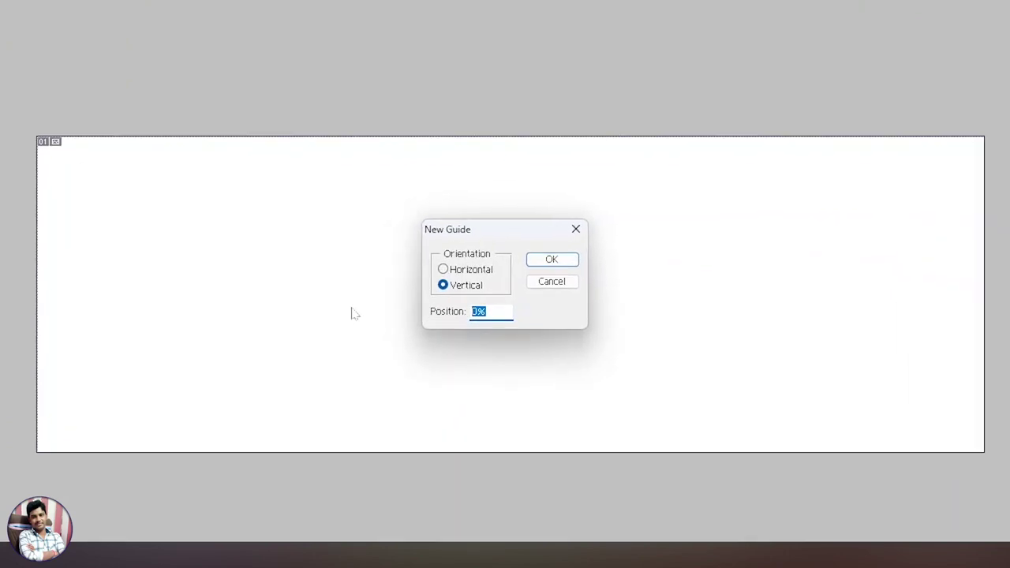
type("5")
key("Return")
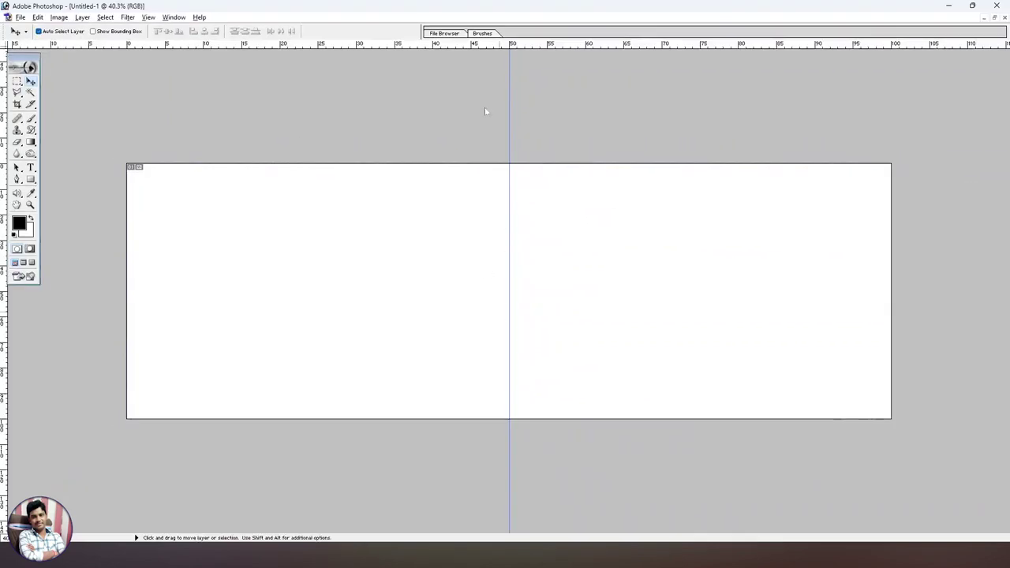
Step: Open the golden couple photo in Photoshop, move its window lower right, and zoom in on the bride
key("alt+Tab")
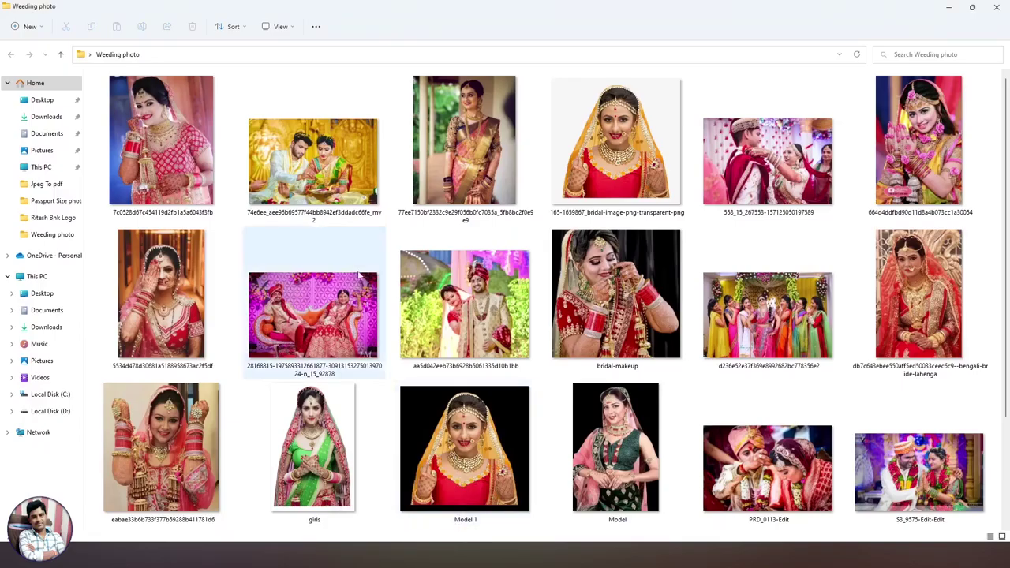
left_click_drag(314, 165, 408, 279)
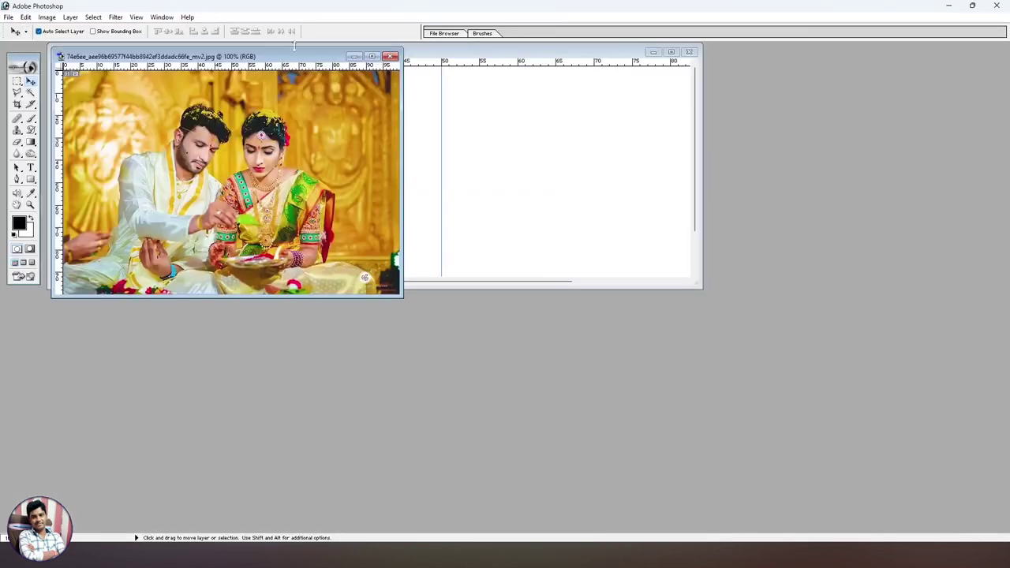
left_click_drag(295, 57, 571, 195)
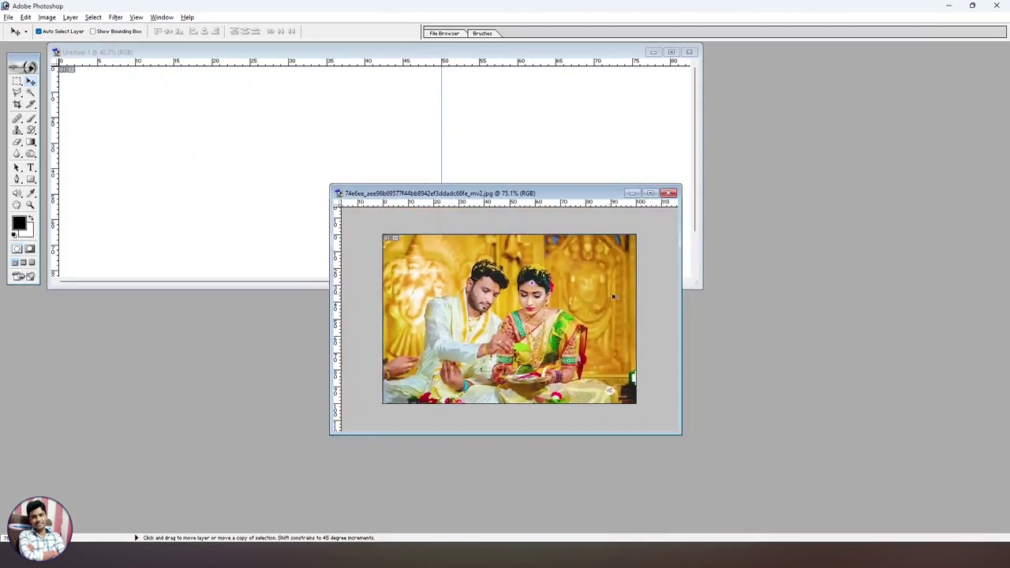
mouse_move(592, 331)
left_mouse_down()
mouse_move(600, 253)
mouse_move(601, 292)
left_mouse_up()
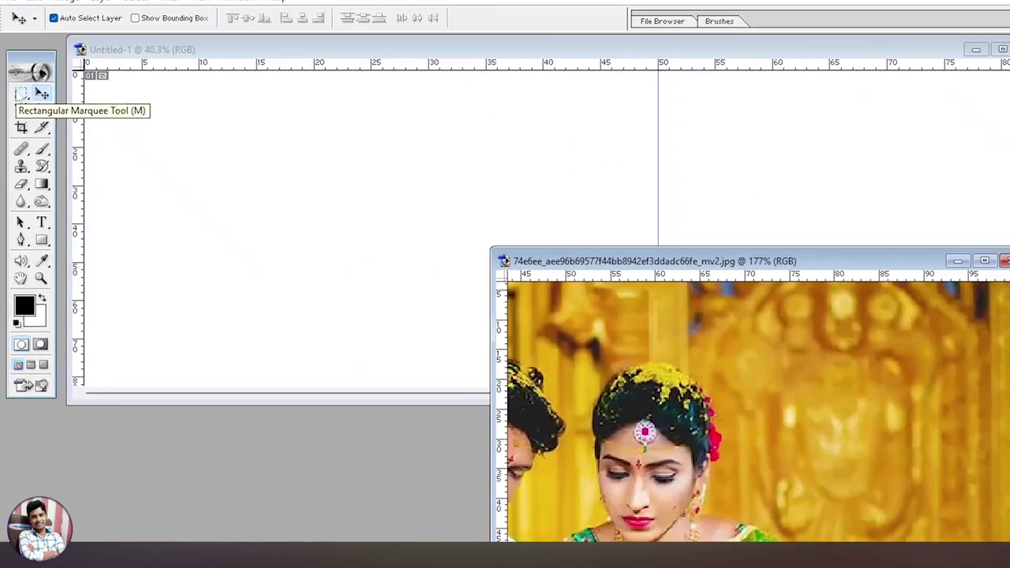
Step: Copy a patch of golden background beside the bride into the blank canvas
left_click(17, 82)
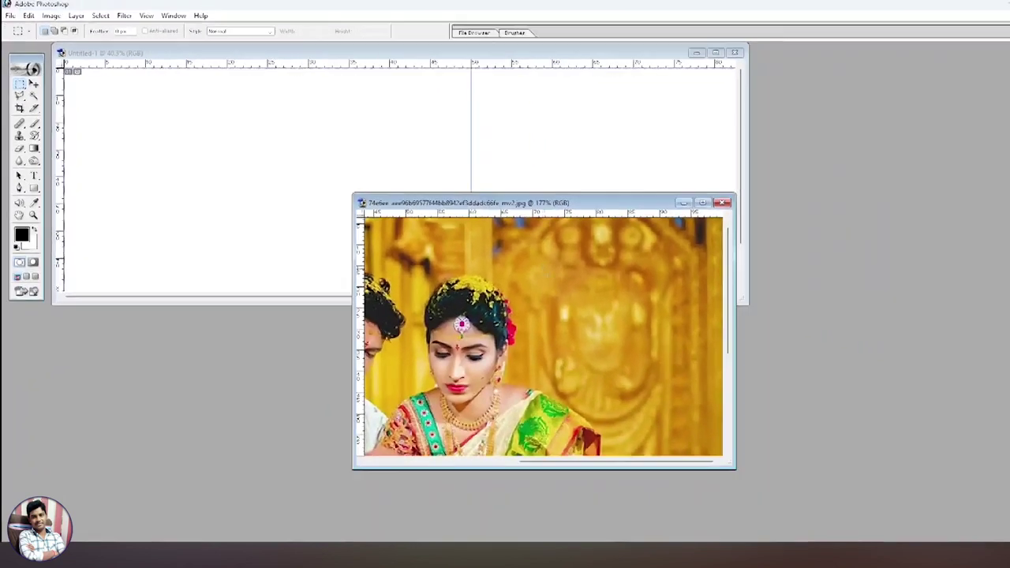
mouse_move(509, 255)
left_mouse_down()
mouse_move(629, 347)
mouse_move(674, 346)
left_mouse_up()
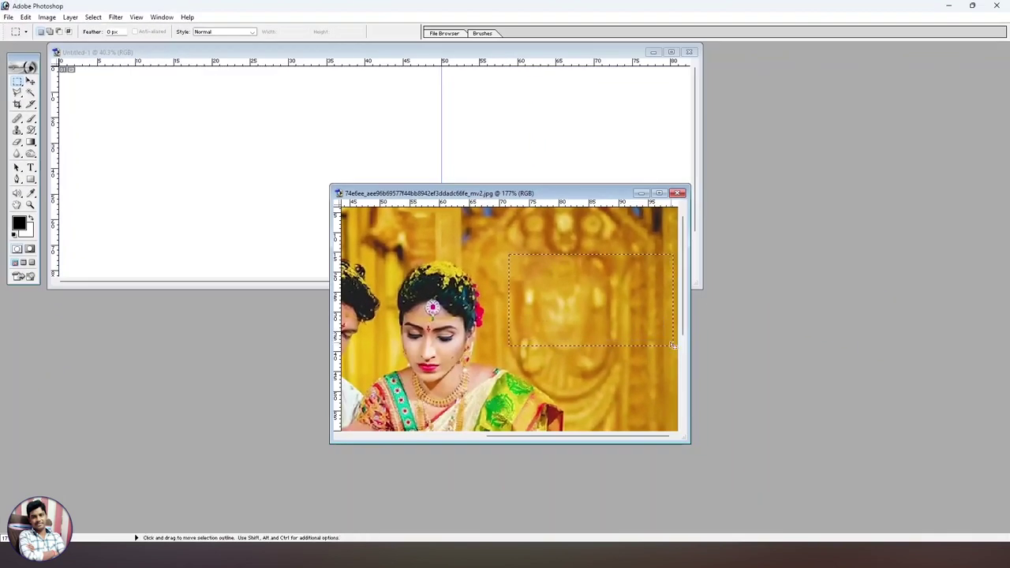
left_click(489, 132)
key("ctrl+minus")
key("v")
key("ctrl+v")
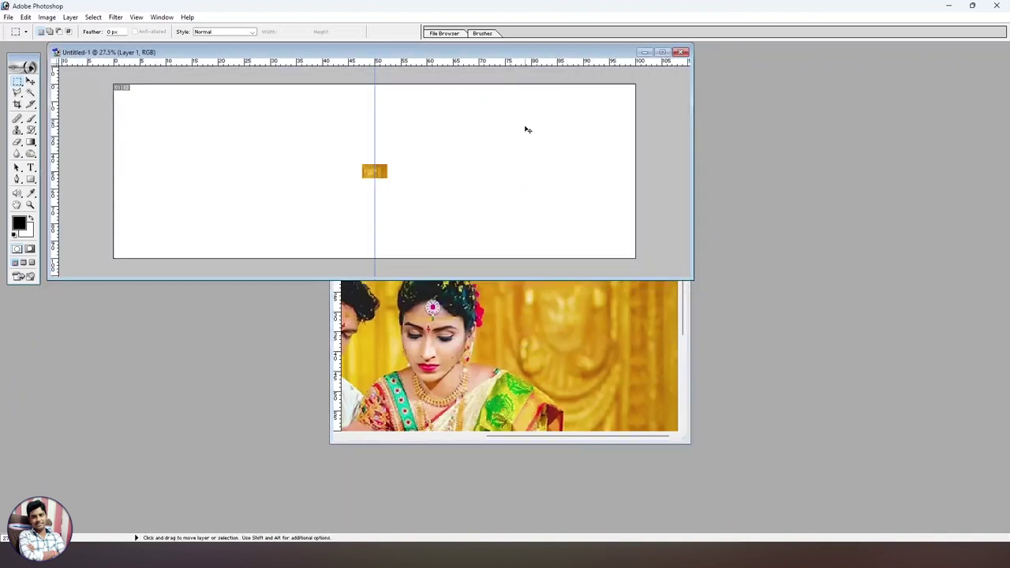
Step: Stretch the pasted golden patch to cover the full canvas width and height
key("ctrl+t")
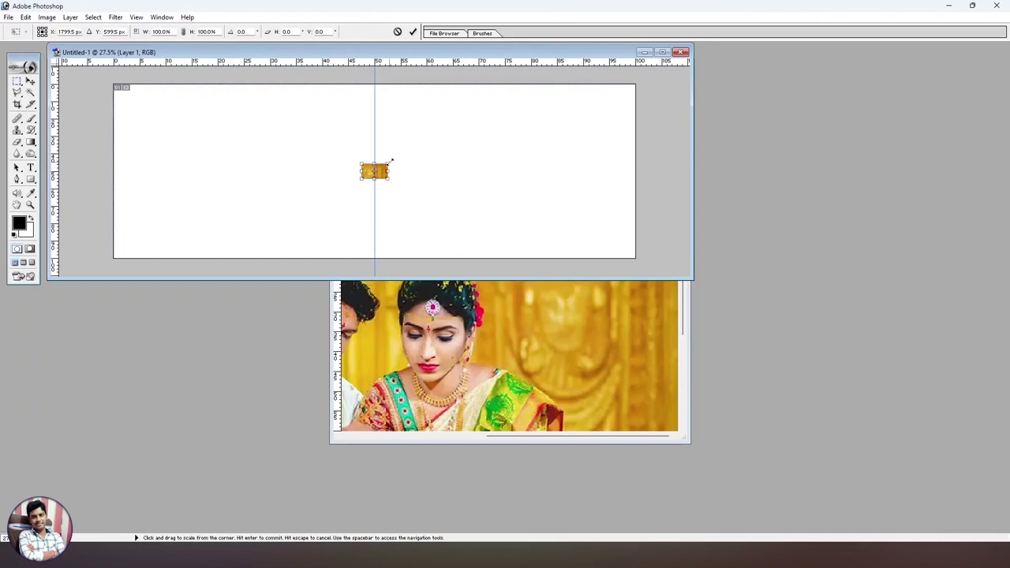
mouse_move(390, 160)
left_mouse_down()
mouse_move(514, 90)
mouse_move(360, 141)
mouse_move(290, 134)
left_mouse_up()
left_click_drag(275, 241, 275, 255)
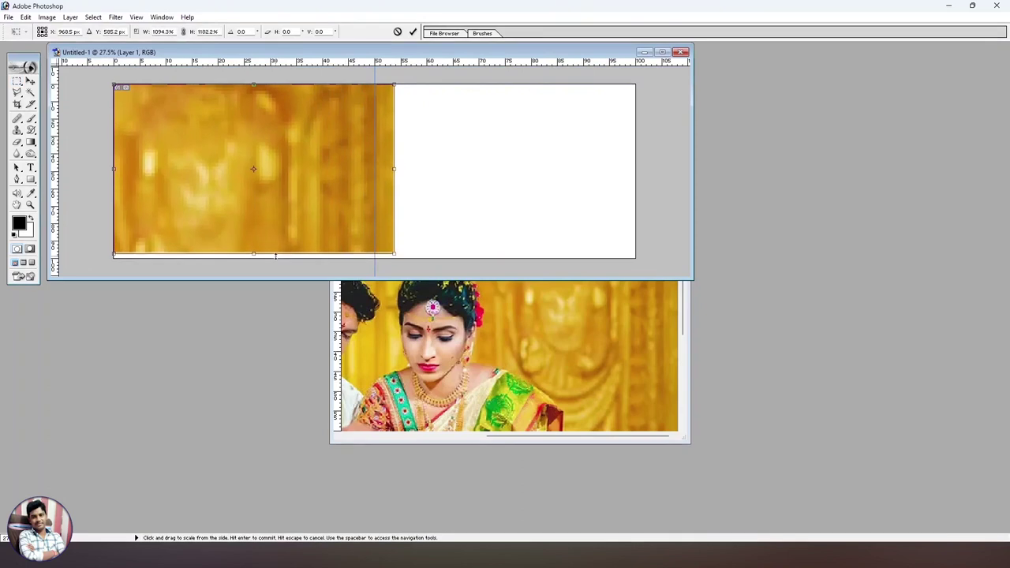
left_click_drag(396, 195, 637, 206)
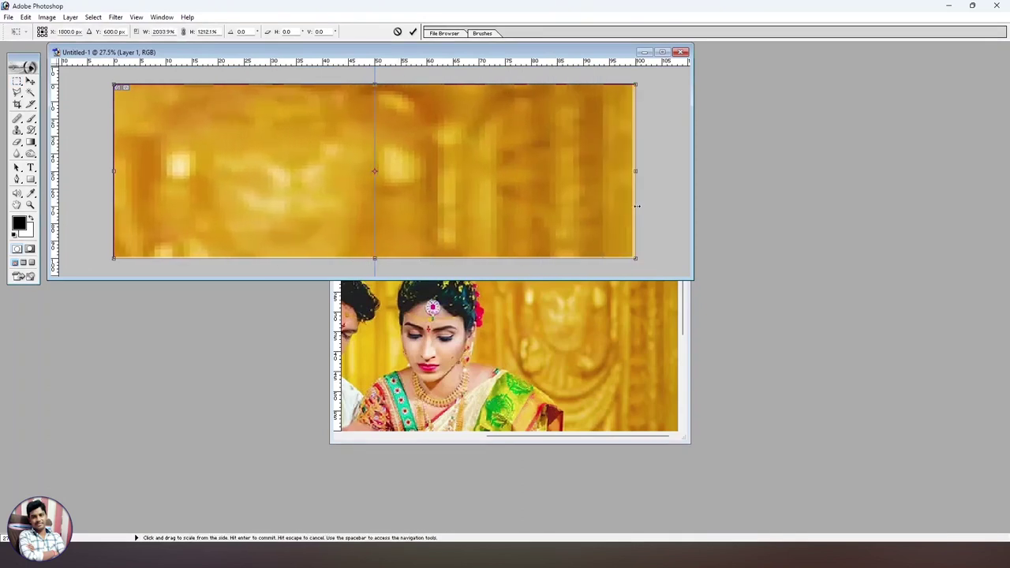
key("Return")
key("m")
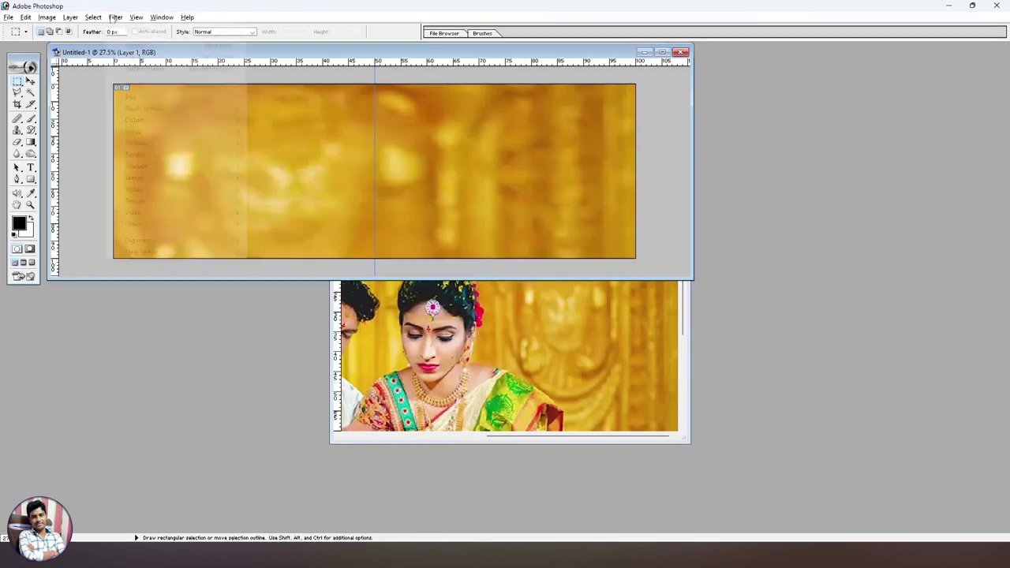
Step: Apply a Gaussian Blur of about 84.5 pixels radius to the golden background layer
left_click(115, 17)
mouse_move(138, 166)
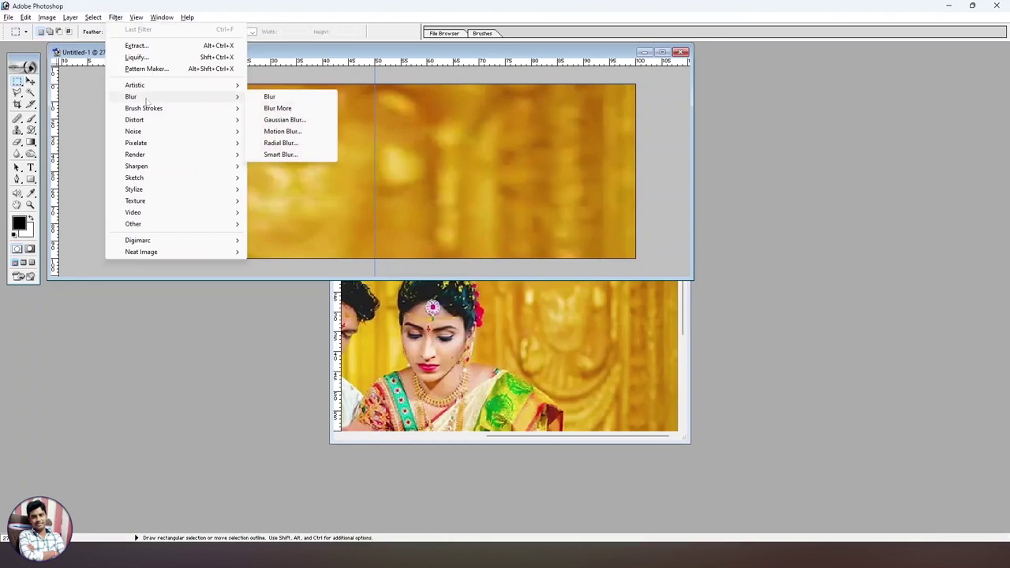
left_click(283, 119)
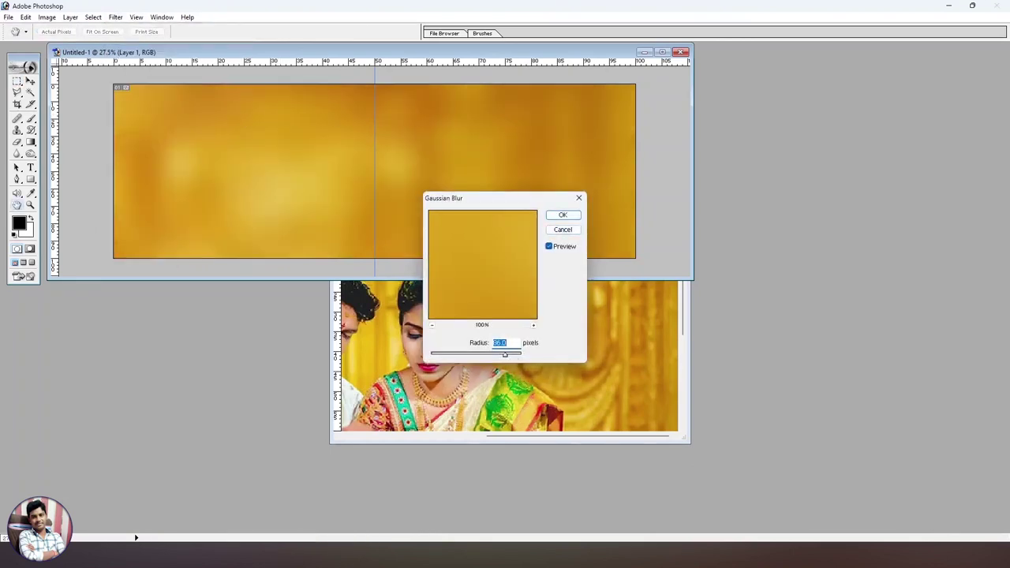
left_click_drag(505, 354, 516, 357)
left_click(562, 215)
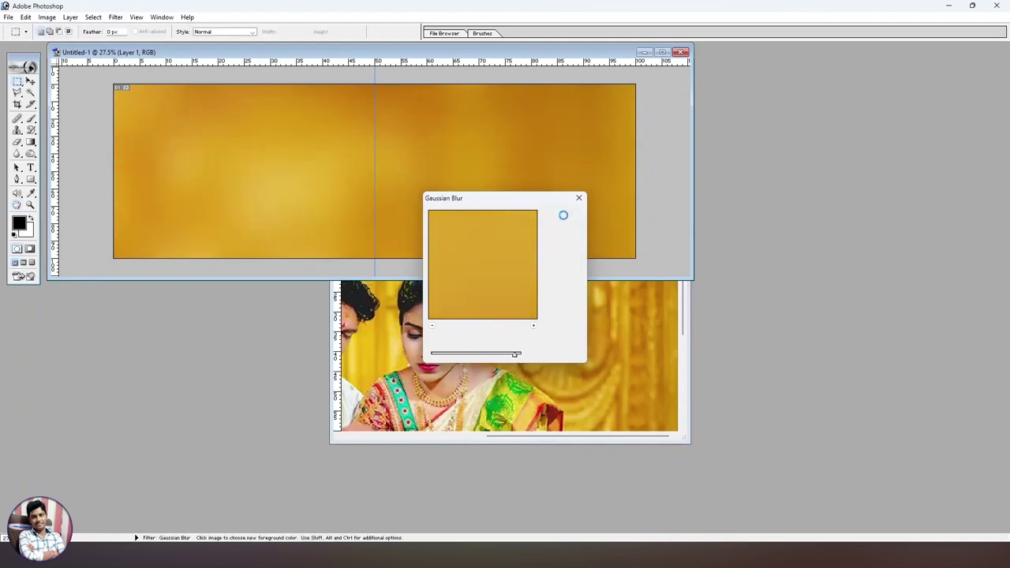
Step: Copy the whole couple photo, close its document, and paste it into the album spread
left_click(601, 384)
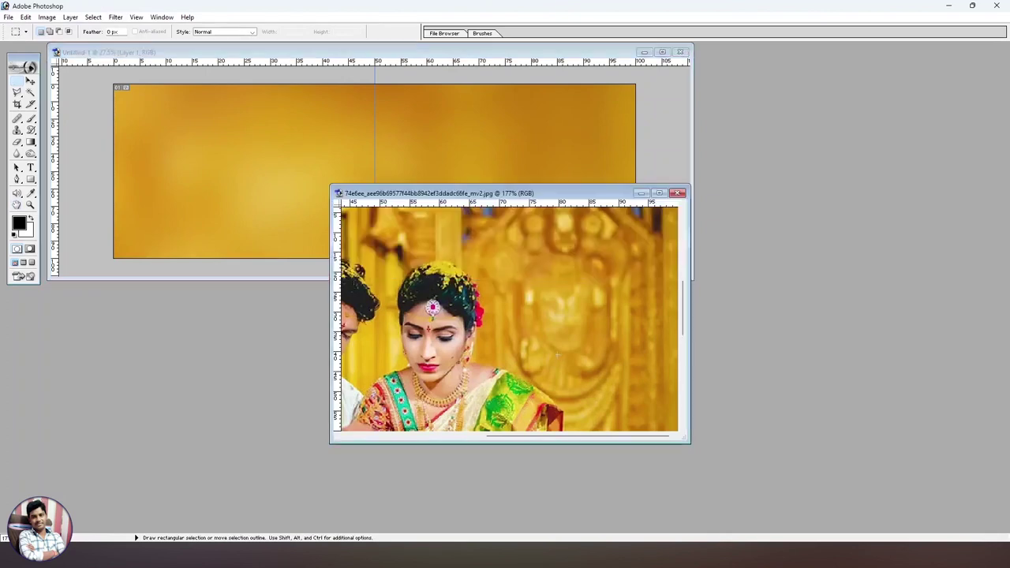
key("ctrl+minus")
key("ctrl+minus")
key("ctrl+minus")
key("ctrl+plus")
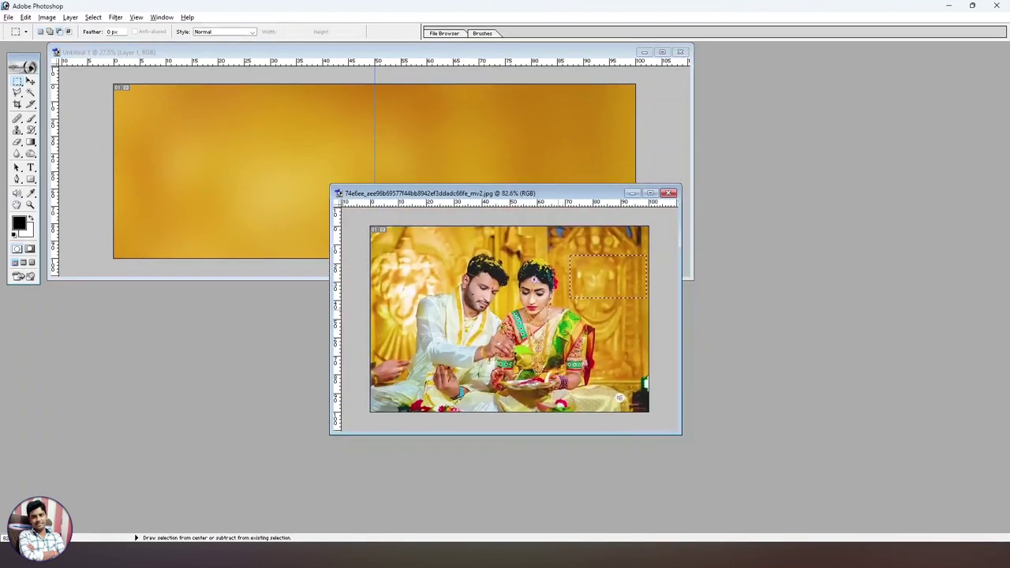
key("ctrl+a")
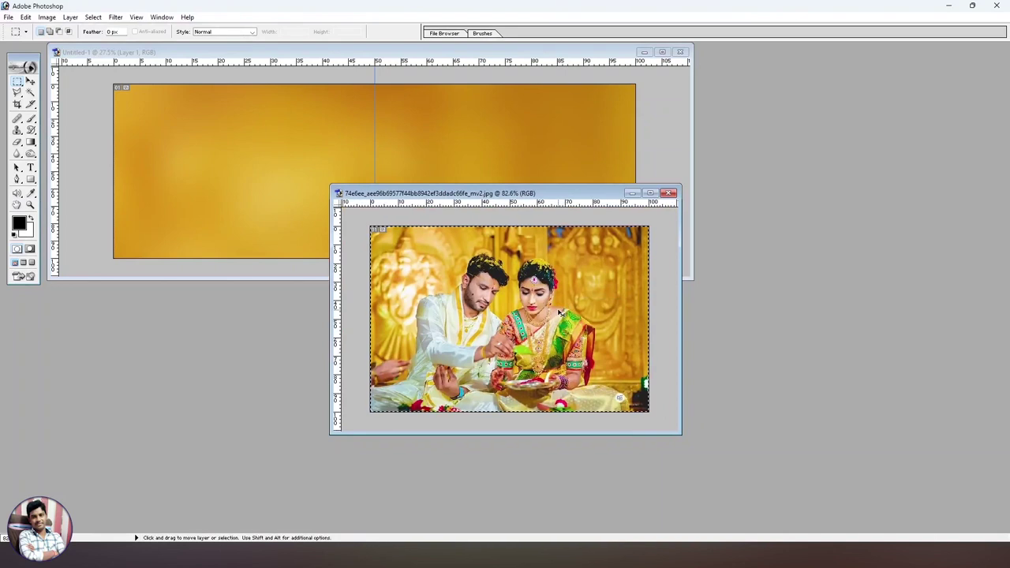
key("ctrl+w")
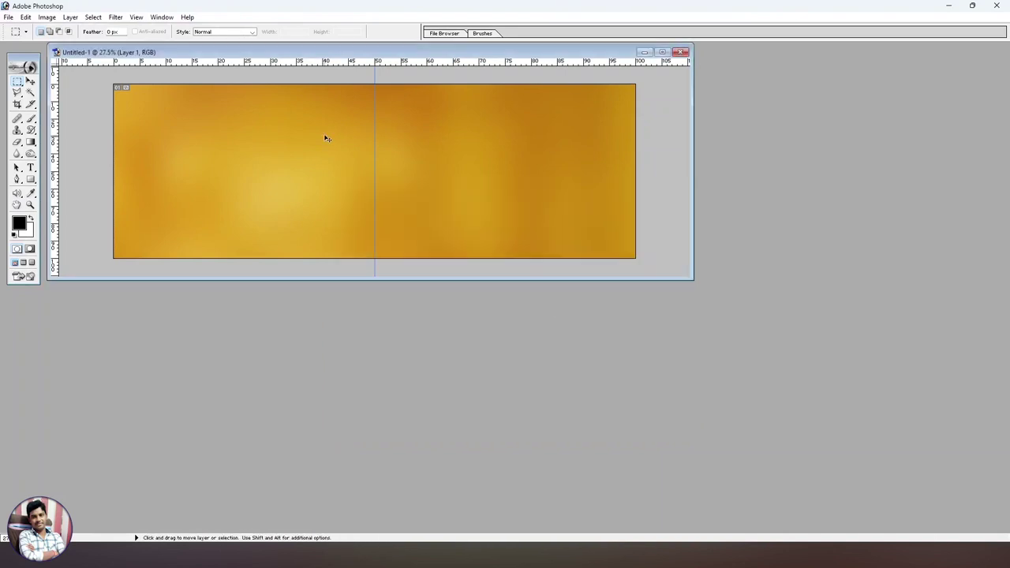
key("ctrl+v")
Step: Move the couple photo to the top-left and enlarge it to full height on the left page
left_click(661, 52)
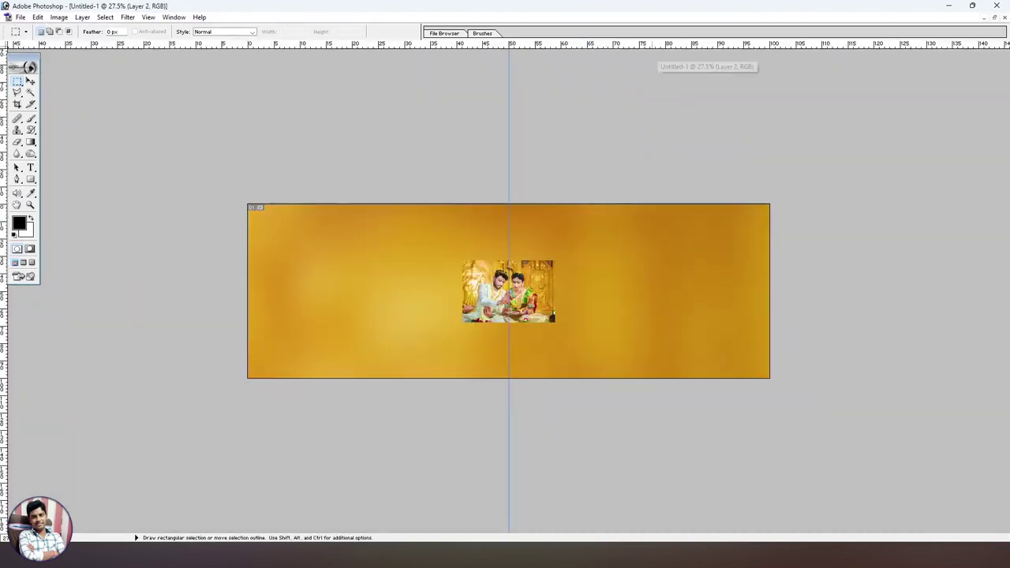
key("ctrl+plus")
key("ctrl+plus")
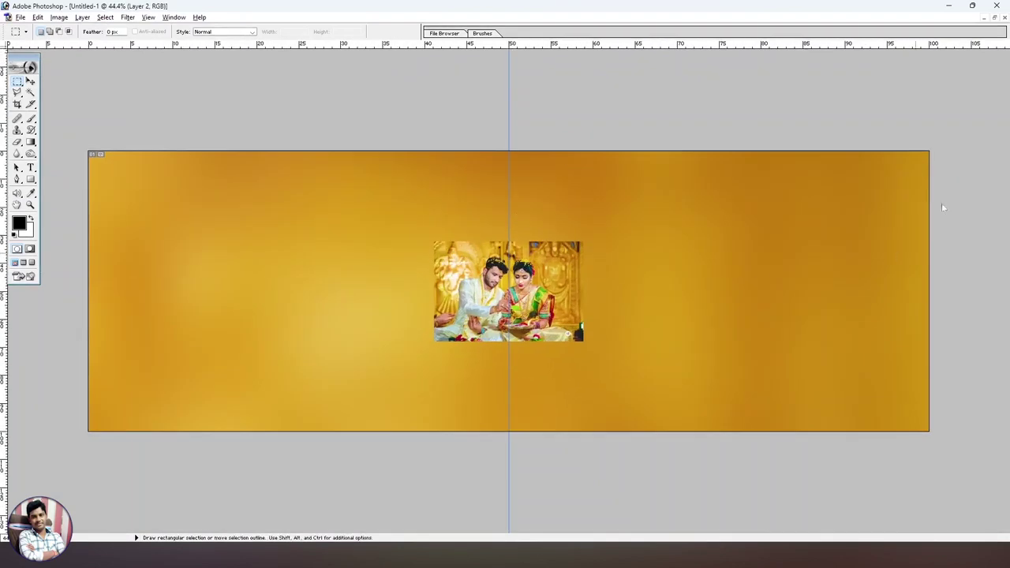
key("v")
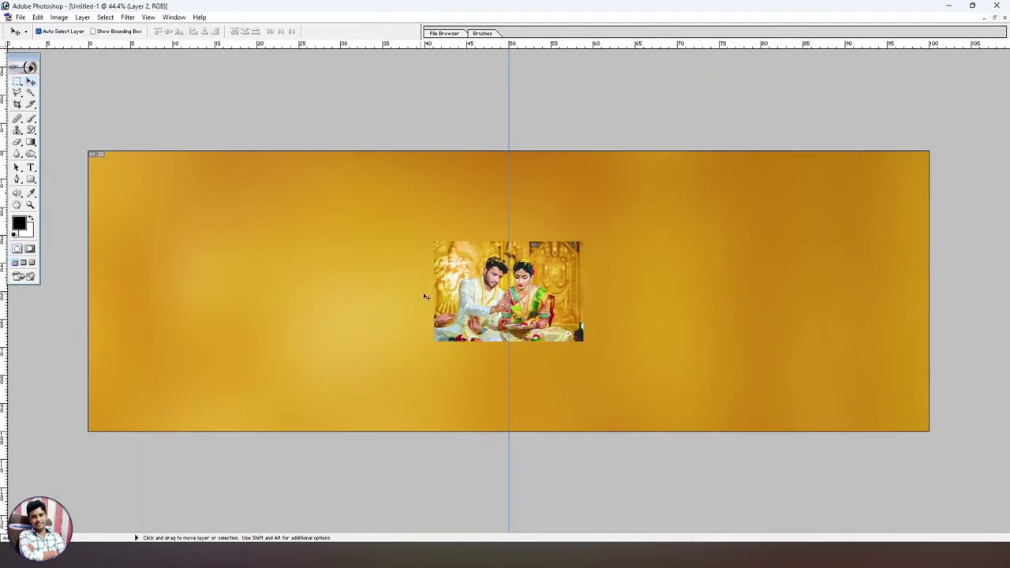
mouse_move(537, 286)
left_mouse_down()
mouse_move(284, 242)
mouse_move(200, 206)
left_mouse_up()
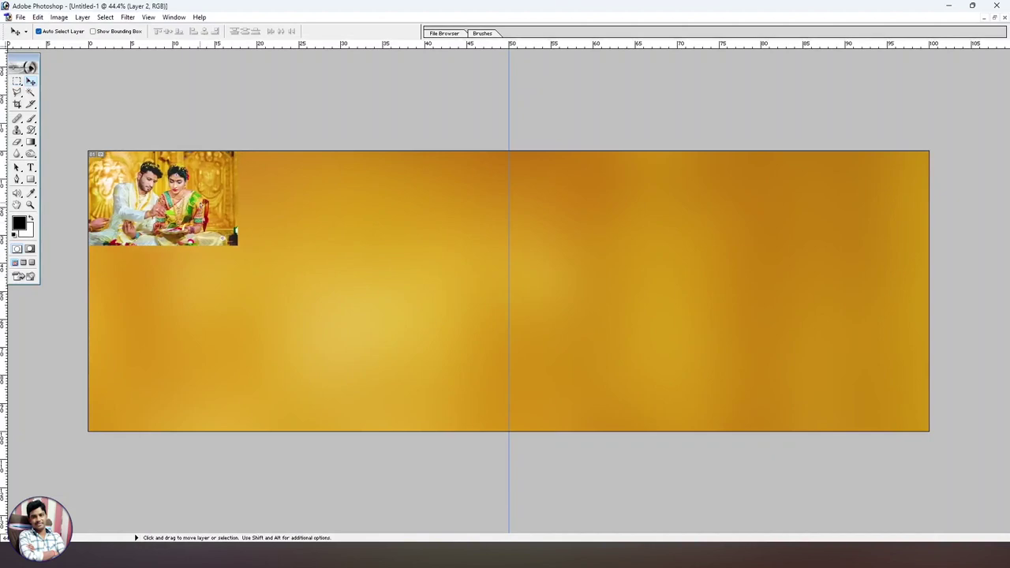
key("ctrl+t")
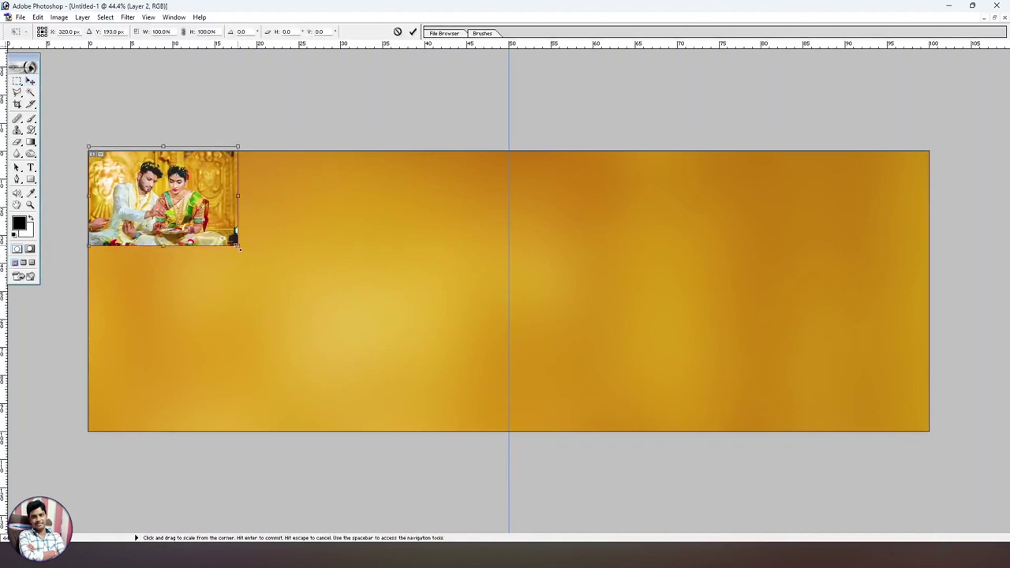
left_click_drag(237, 245, 382, 341)
left_click_drag(355, 387, 496, 466)
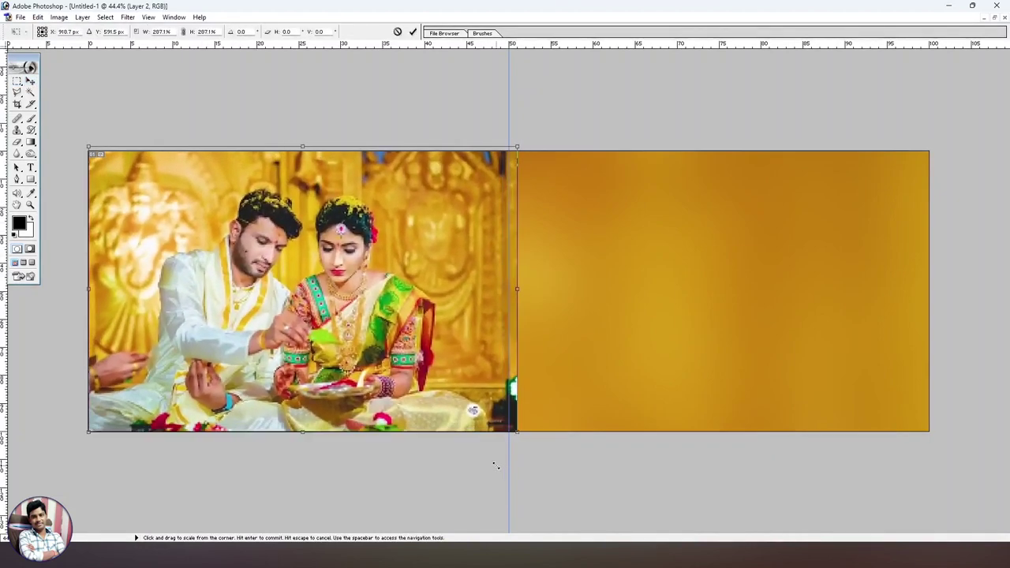
mouse_move(420, 285)
left_mouse_down()
mouse_move(335, 271)
mouse_move(324, 282)
left_mouse_up()
key("Return")
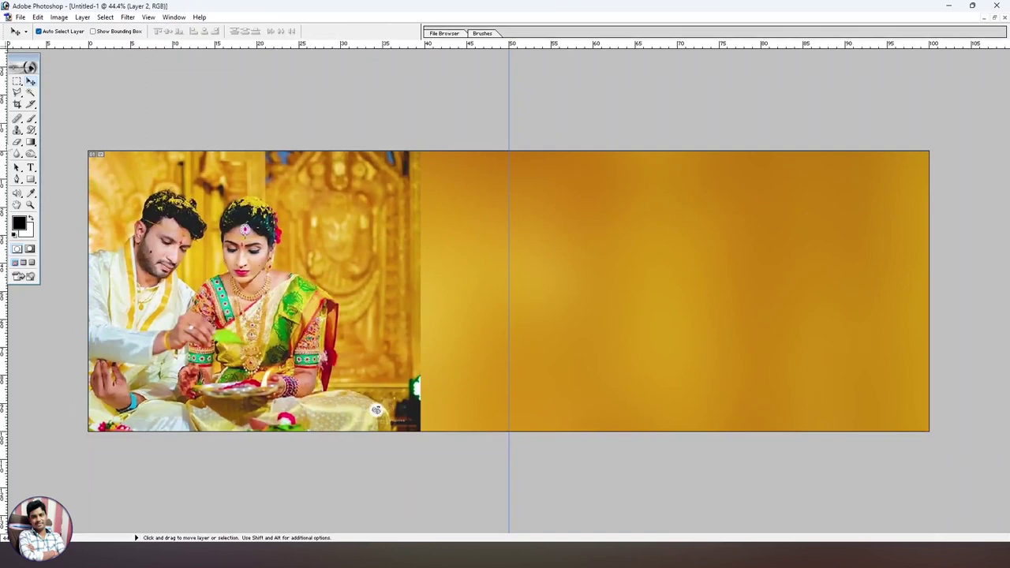
Step: Draw a closed Pen path with a curved left edge around the photo's right side
left_click(16, 180)
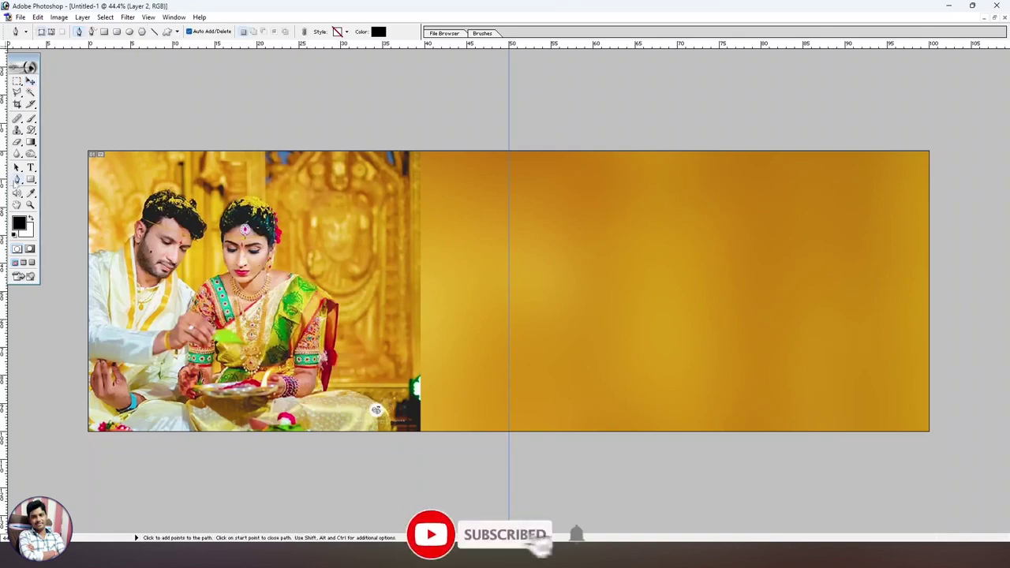
left_click(51, 31)
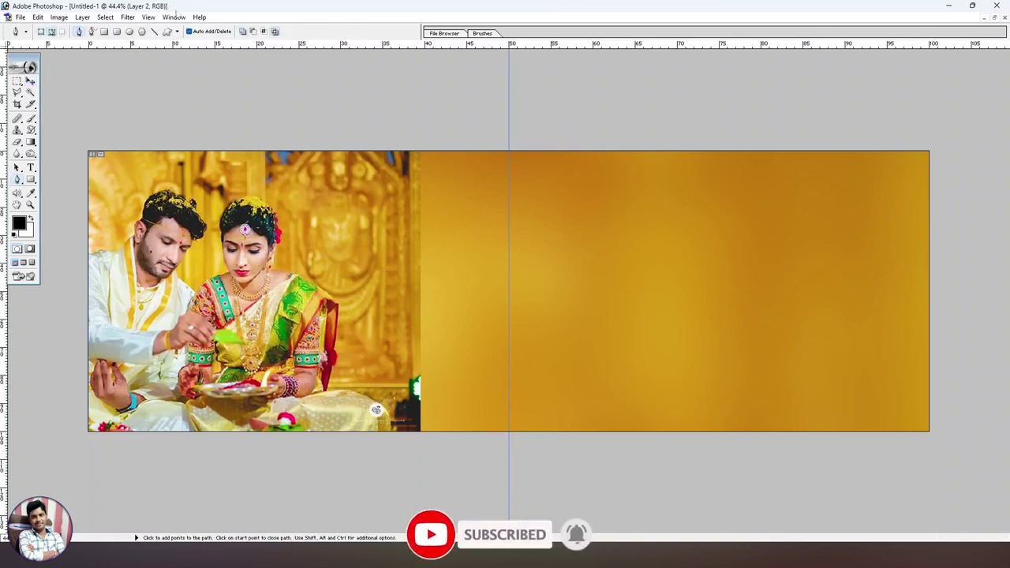
left_click(303, 127)
mouse_move(353, 284)
left_mouse_down()
mouse_move(356, 343)
mouse_move(342, 358)
left_mouse_up()
left_click_drag(394, 391, 311, 400)
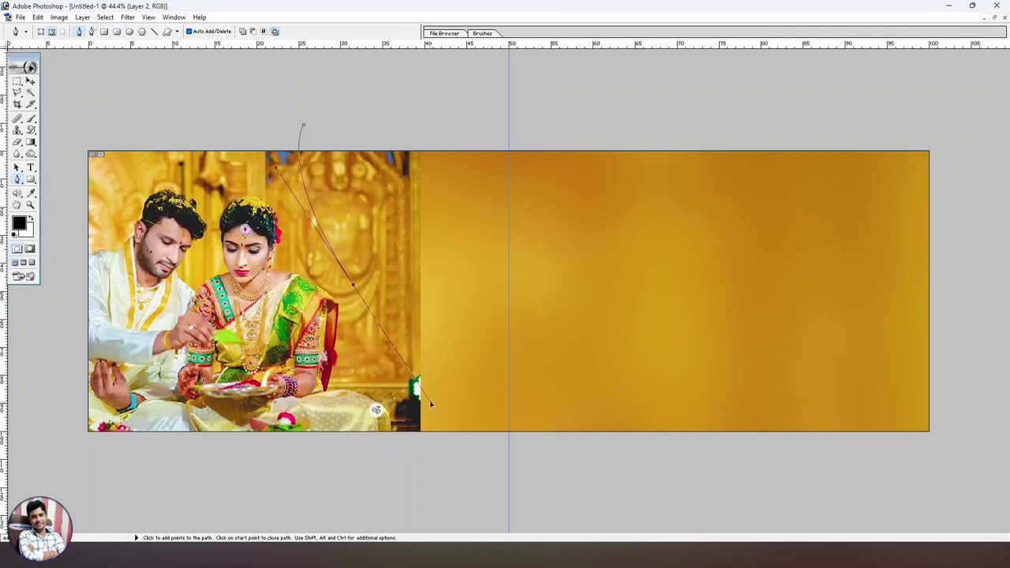
left_click(369, 468)
left_click(557, 471)
left_click(619, 264)
left_click(593, 82)
left_click(454, 84)
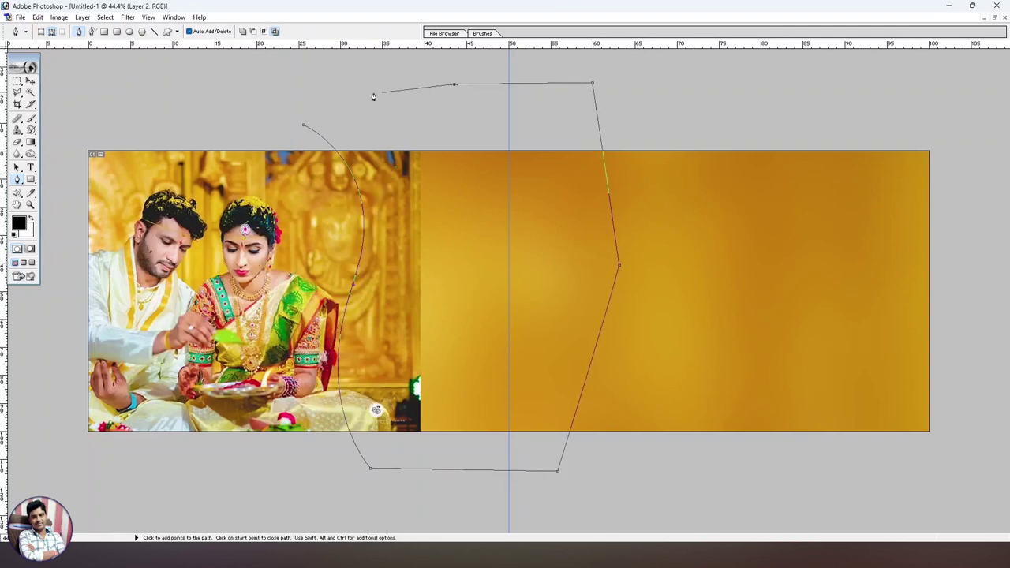
left_click(302, 129)
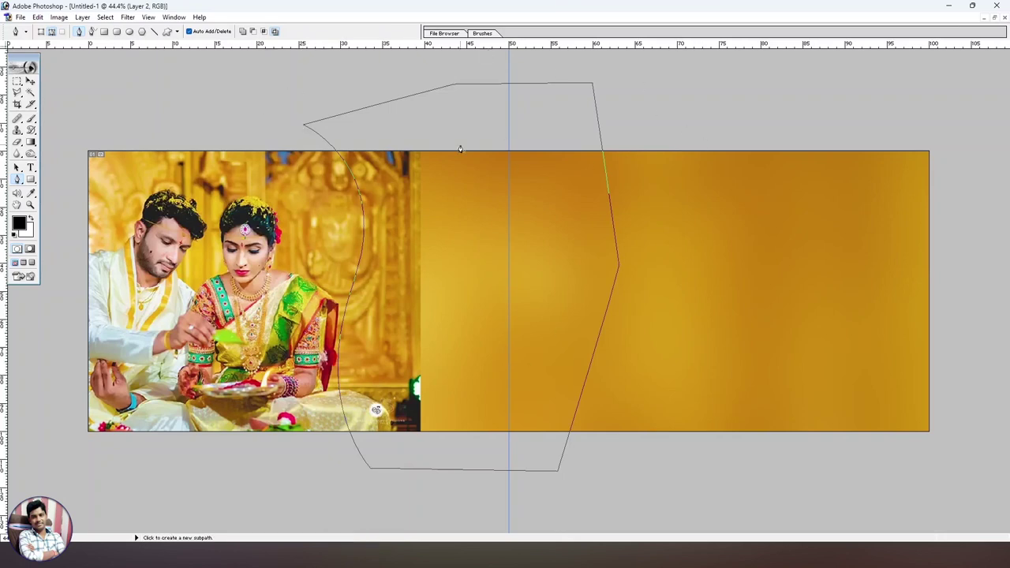
Step: Convert the path to a selection, delete that part of the photo, and deselect
key("ctrl+Return")
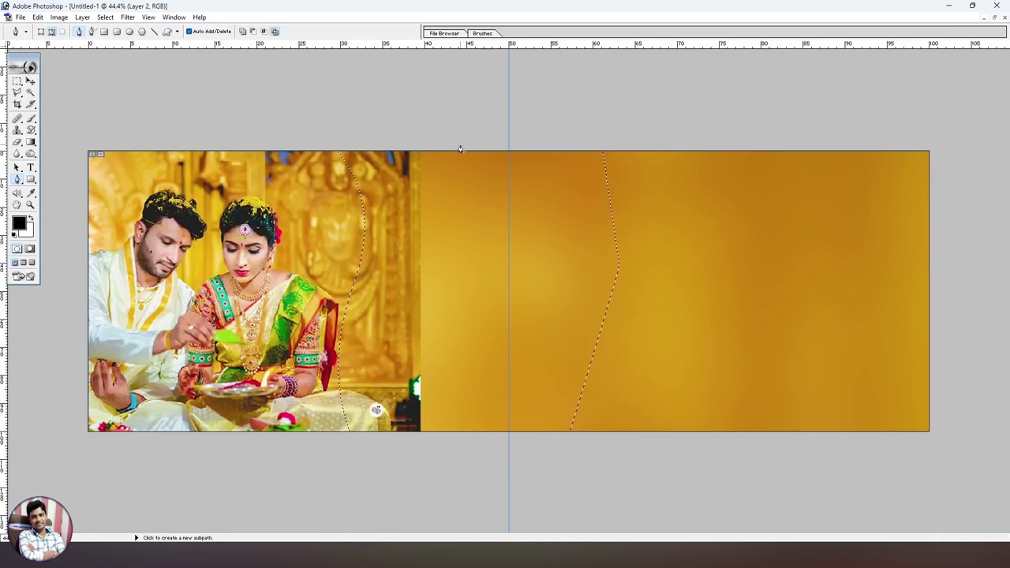
key("Delete")
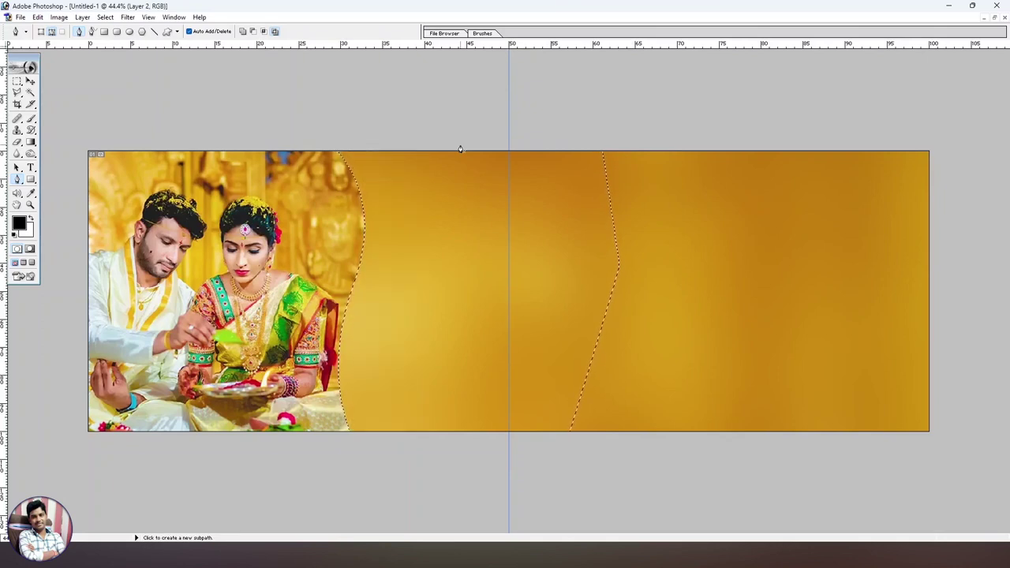
key("ctrl+d")
left_click(338, 264)
Step: Show the Layers panel with the Move tool active
key("v")
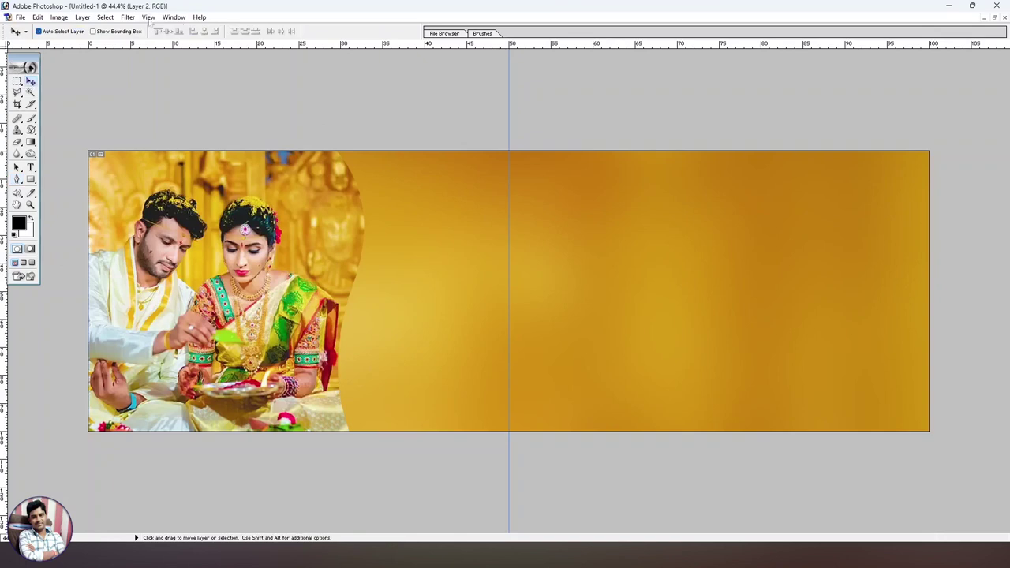
left_click(172, 18)
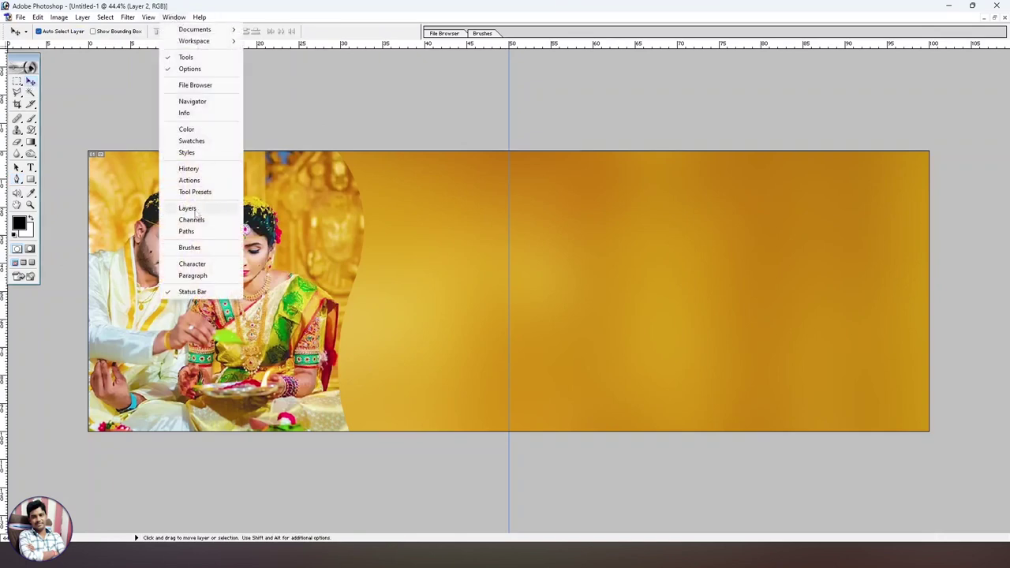
left_click(196, 209)
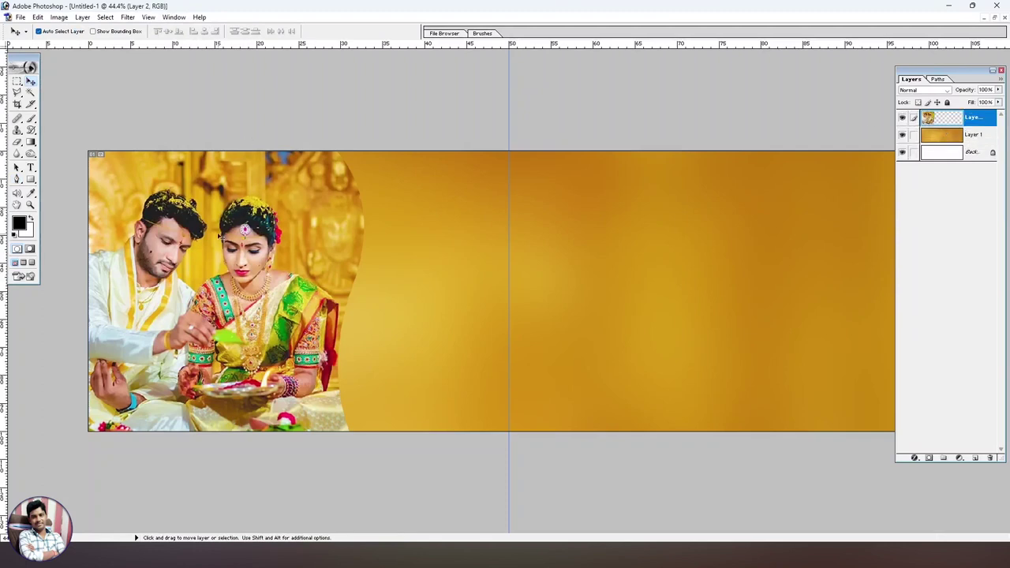
Step: Switch between the gold background and couple photo layers, ending on the couple photo
left_click(392, 246)
left_click(239, 246)
left_click(448, 238)
left_click(296, 242)
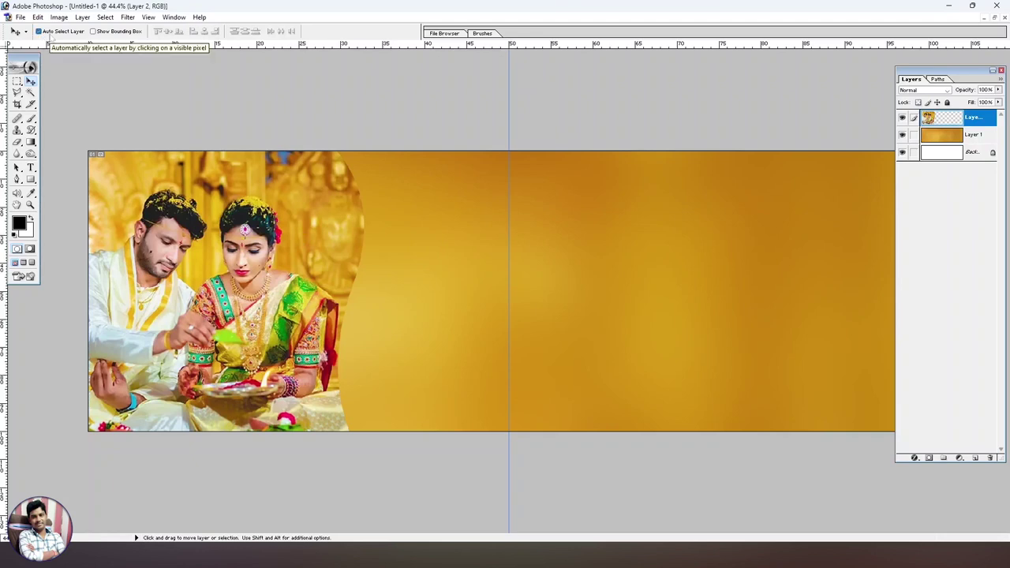
left_click(499, 200)
left_click(309, 234)
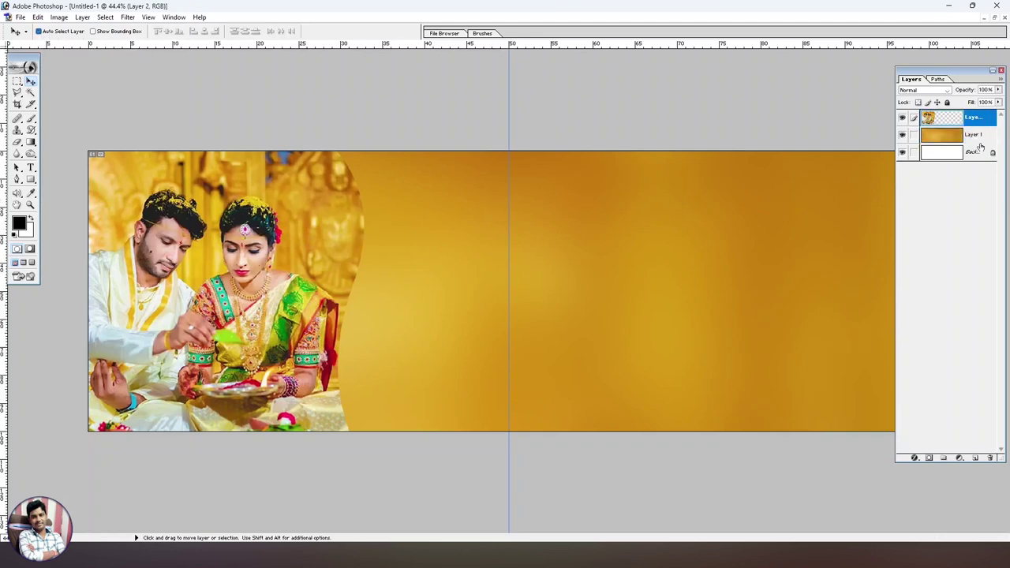
left_click(385, 256)
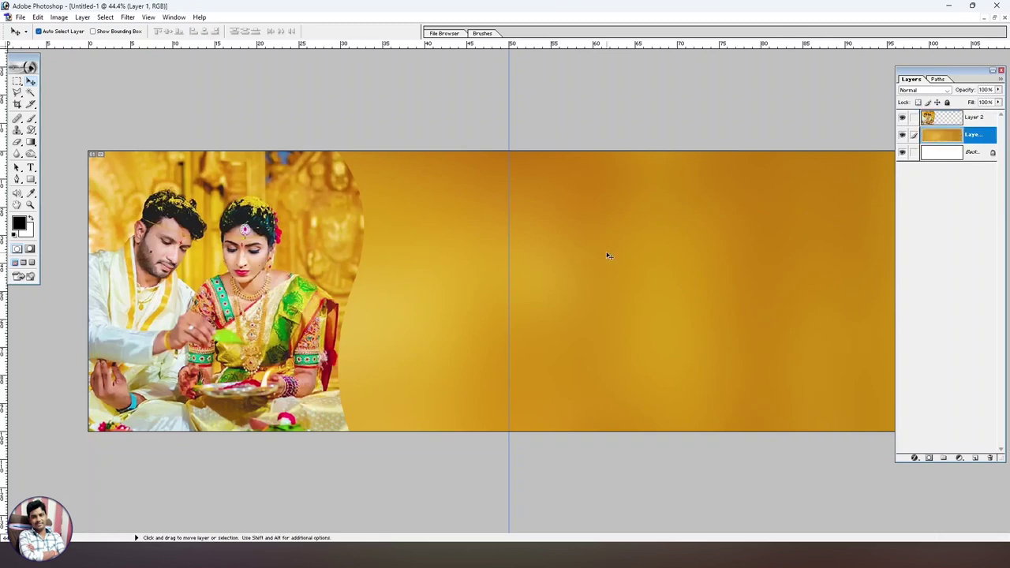
left_click(298, 236)
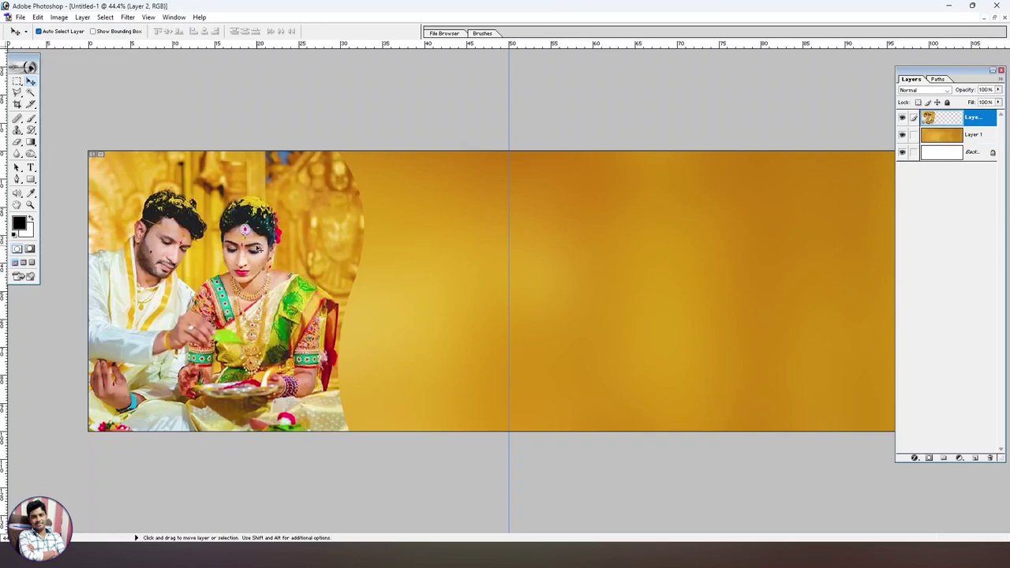
Step: Duplicate the couple photo layer, nudge the lower copy right, and lighten it to white
key("ctrl+j")
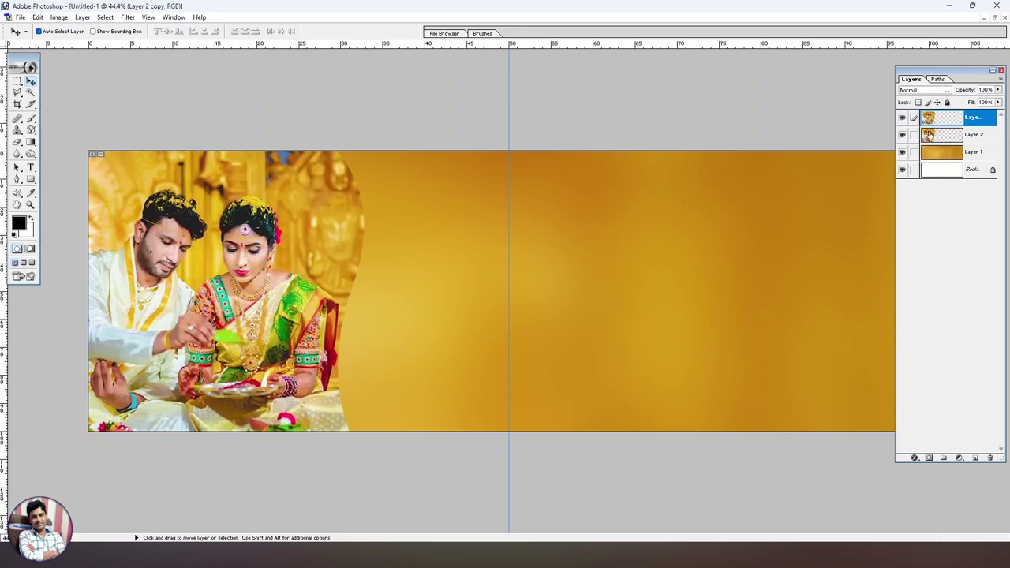
left_click(948, 137)
key("shift+Right")
key("shift+Right")
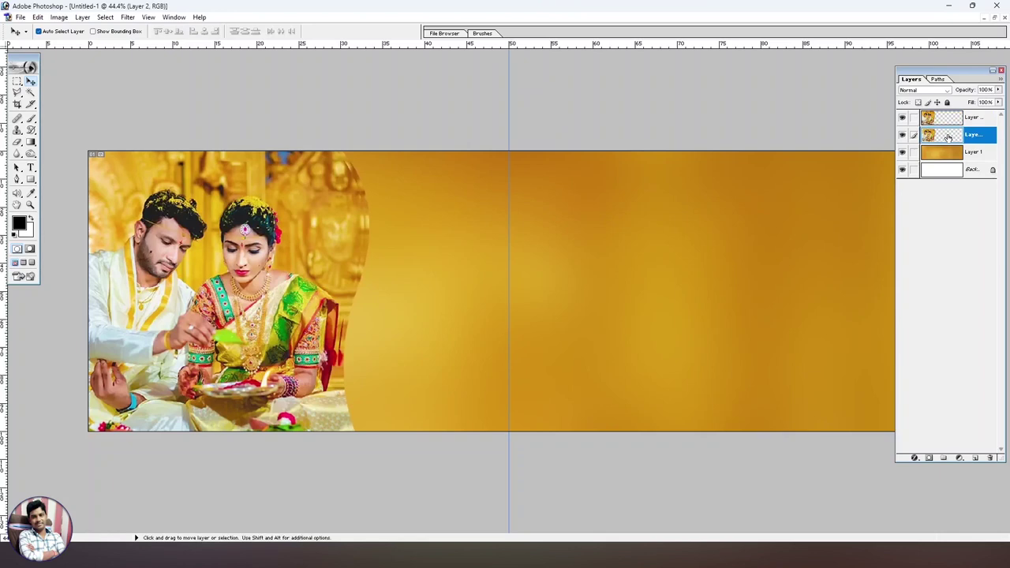
key("ctrl+u")
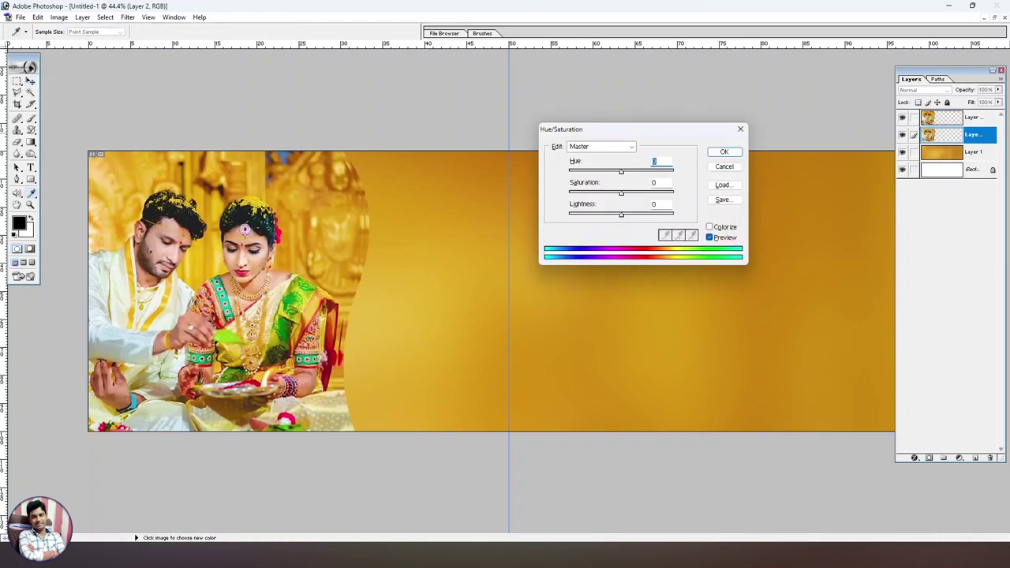
mouse_move(620, 213)
left_mouse_down()
mouse_move(589, 215)
mouse_move(675, 216)
left_mouse_up()
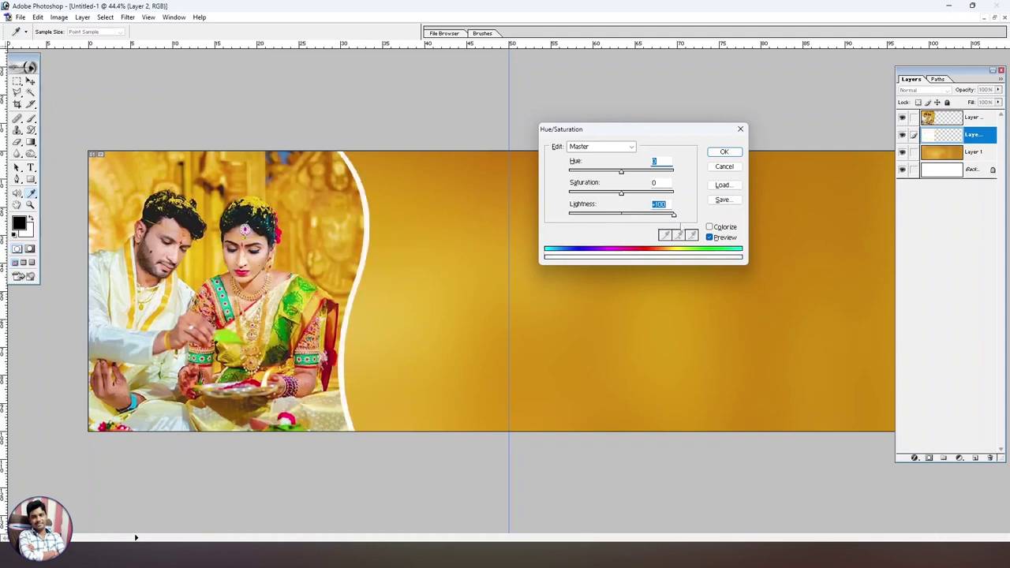
left_click(724, 152)
Step: Set the white border layer's opacity to 60%
left_click_drag(996, 90, 976, 103)
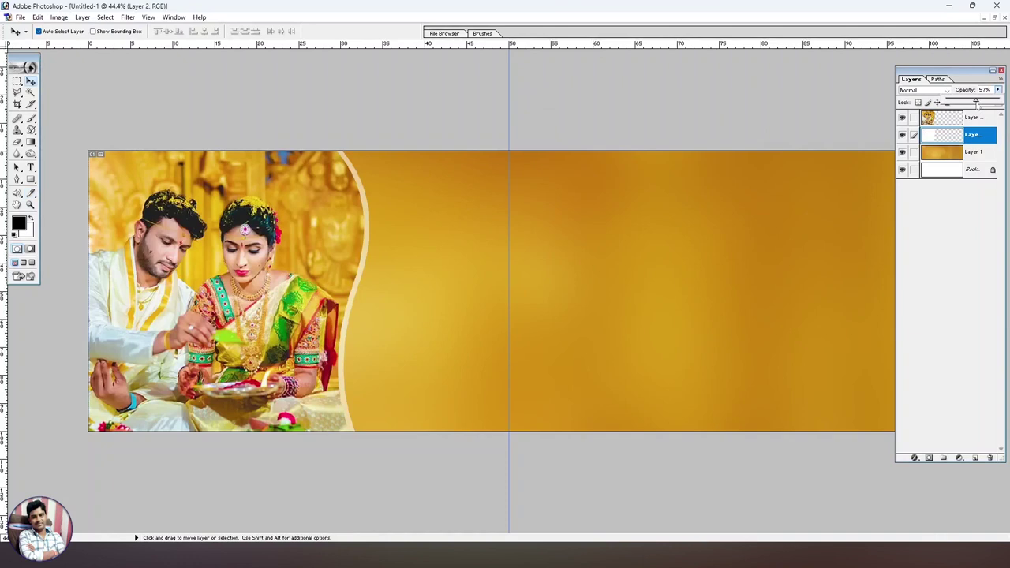
left_click(839, 91)
type("60")
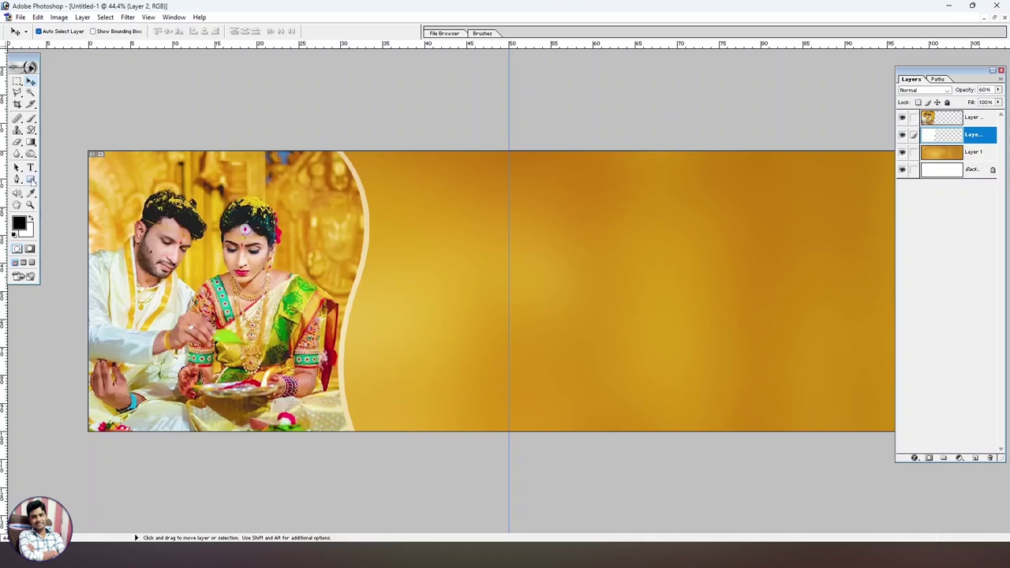
left_click(32, 180)
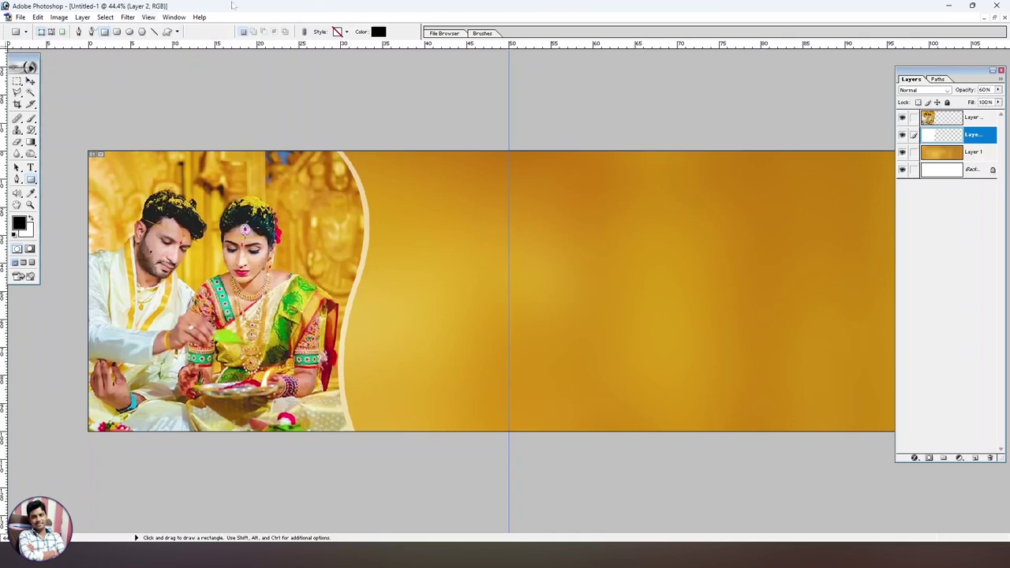
Step: Draw a black rectangle straddling the spread's centre line
left_click(378, 33)
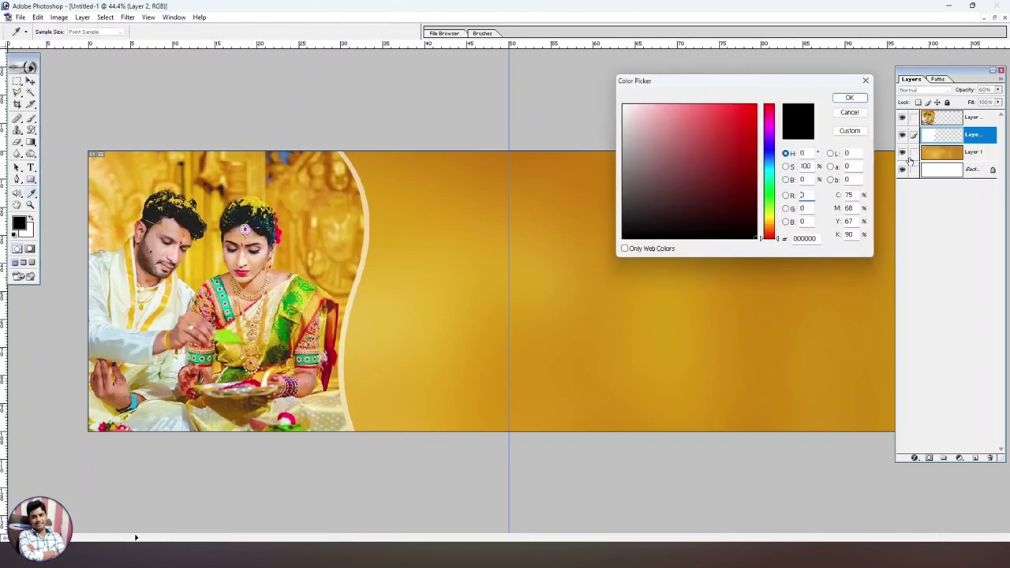
left_click(846, 100)
left_click_drag(456, 226, 617, 323)
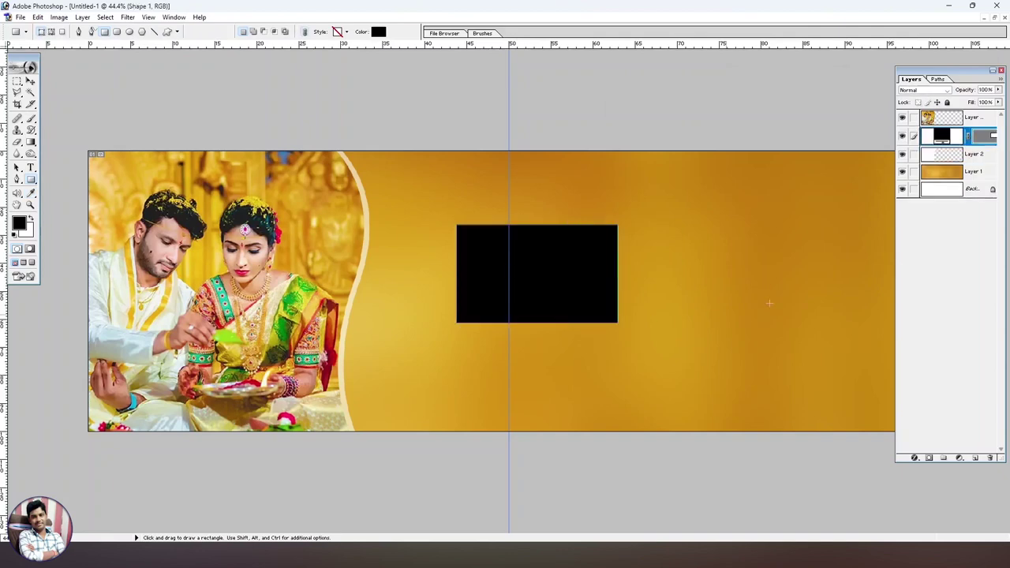
Step: Switch to the Pen tool in Paths mode and zoom in on the rectangle
key("p")
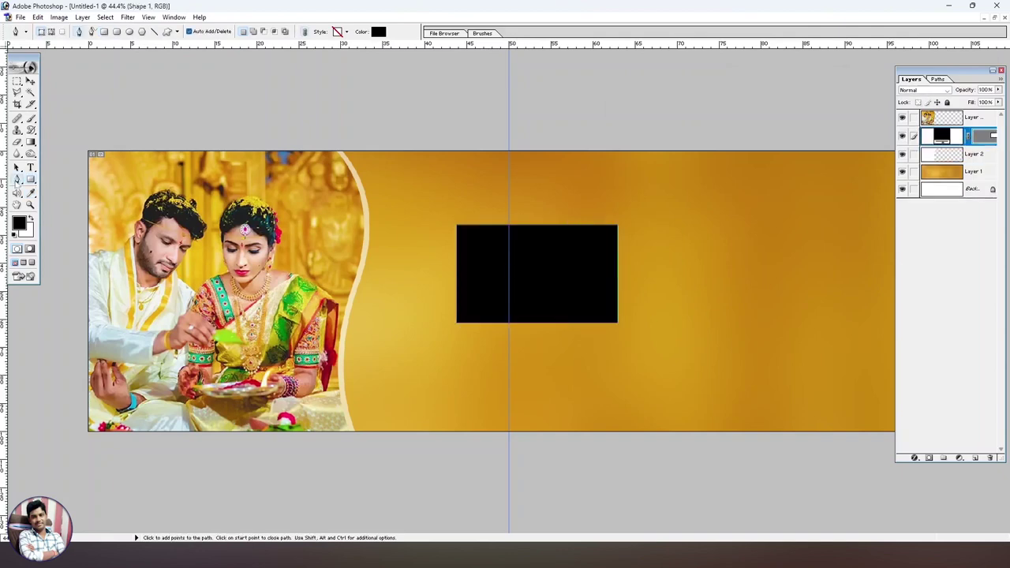
left_click(52, 32)
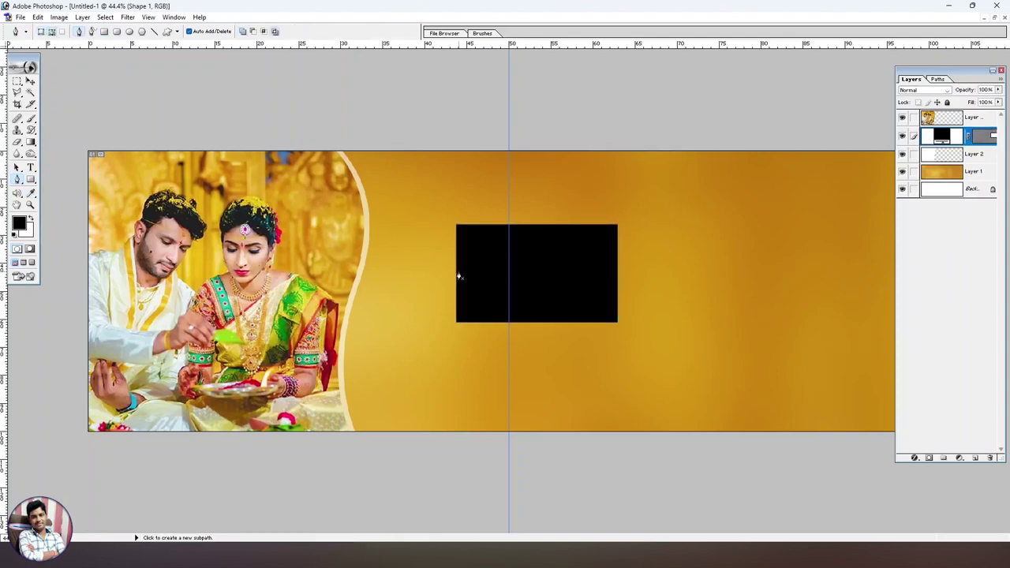
key("ctrl+plus")
Step: Add an anchor point on the rectangle's left edge and bend it into a wavy inward curve
right_click(544, 258)
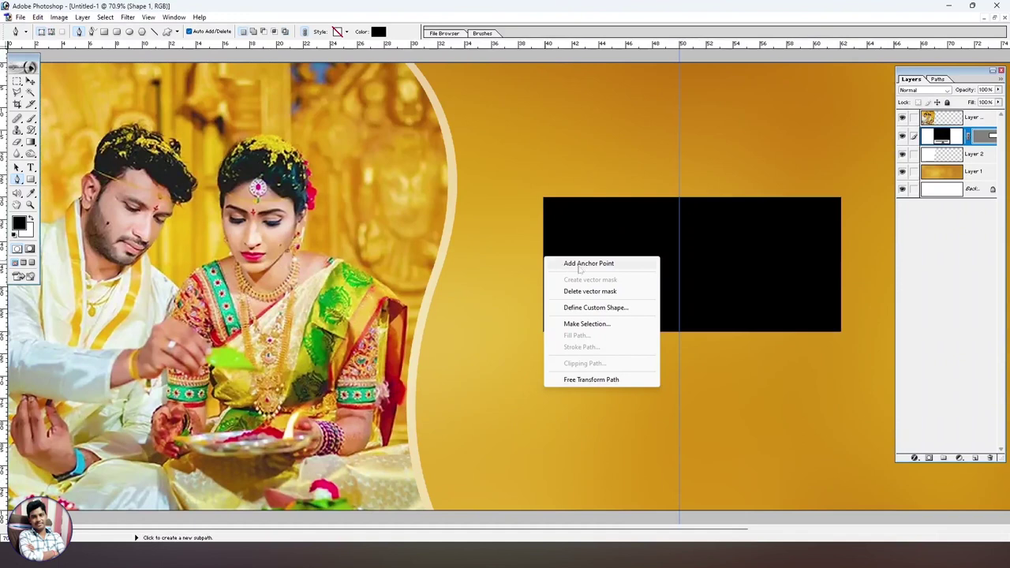
left_click(579, 268)
key("ctrl+plus")
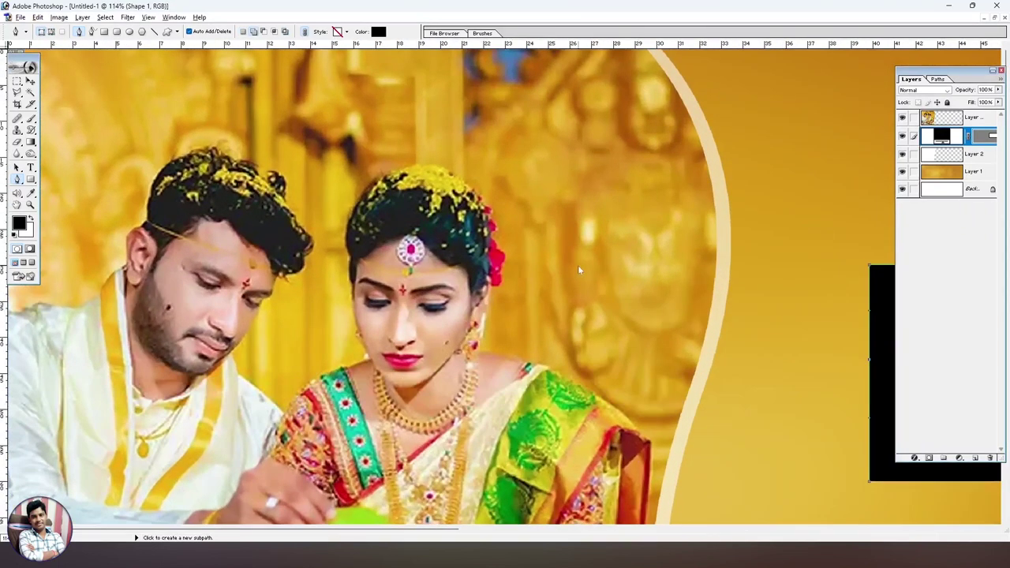
left_click_drag(577, 265, 101, 140)
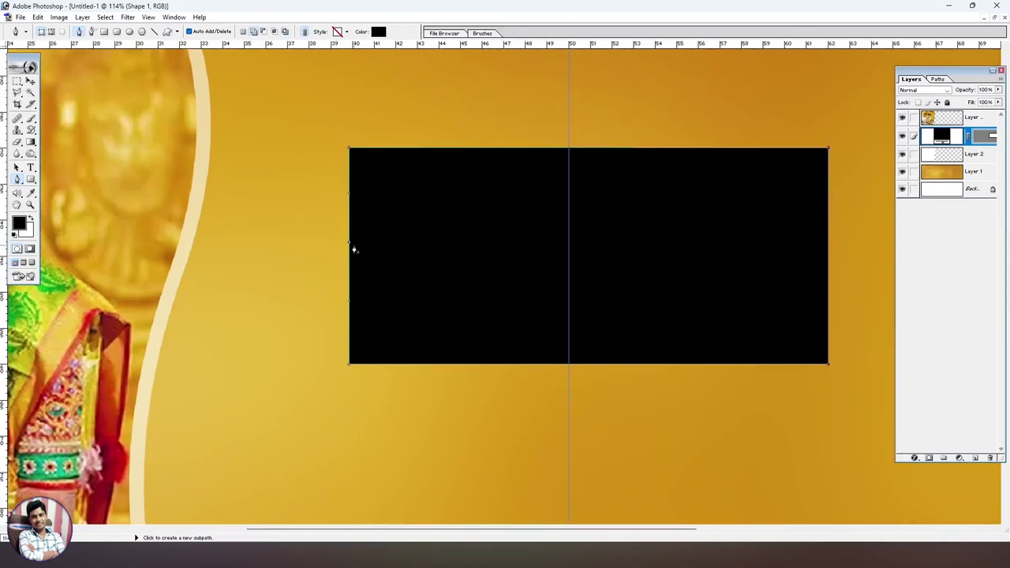
left_click_drag(350, 247, 375, 247)
mouse_move(374, 195)
left_mouse_down()
mouse_move(381, 172)
mouse_move(418, 207)
left_mouse_up()
left_click_drag(375, 245, 369, 253)
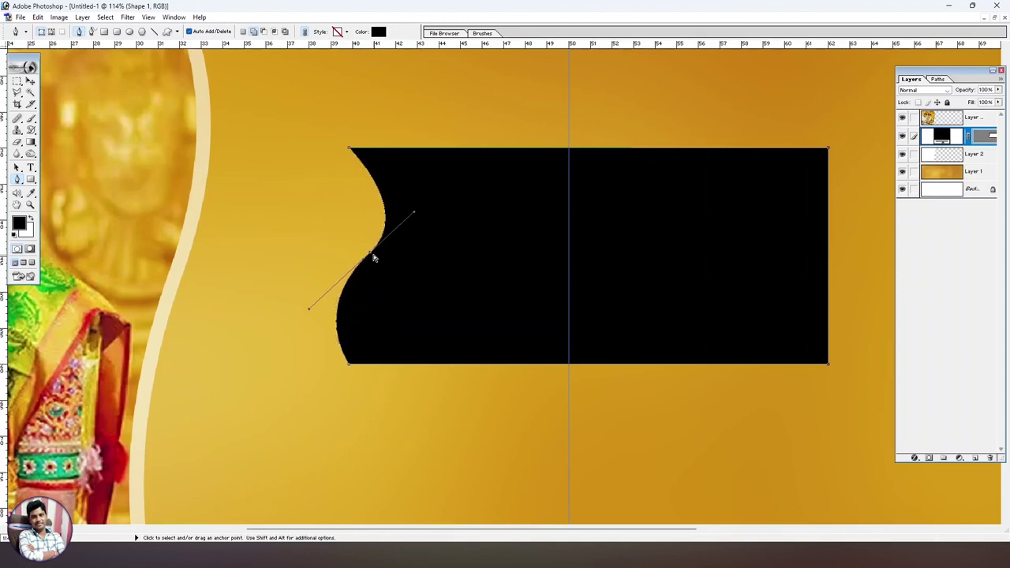
Step: Move the black wavy shape slightly left and down
left_click(31, 81)
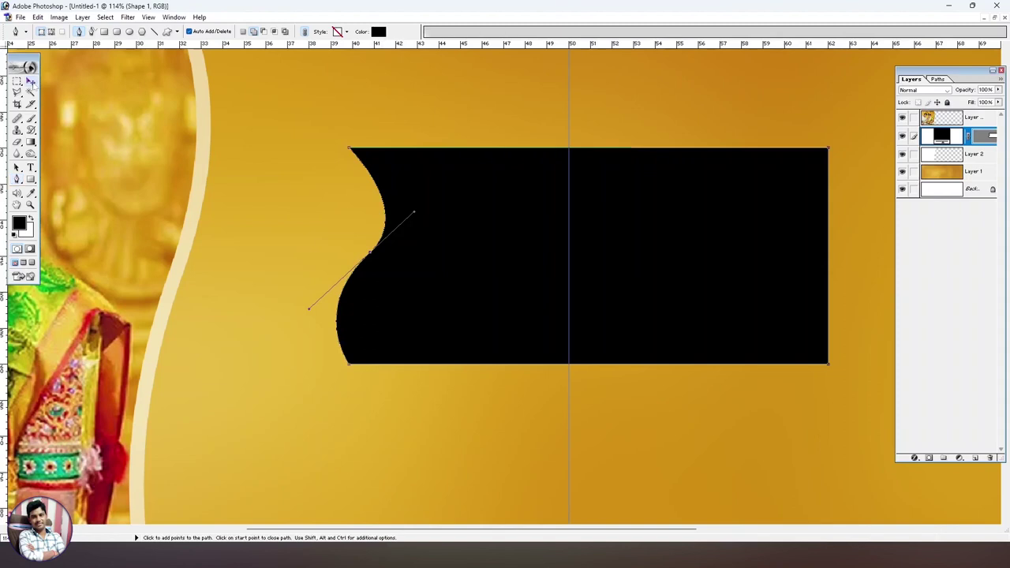
left_click(281, 210)
mouse_move(469, 248)
left_mouse_down()
mouse_move(408, 255)
mouse_move(391, 278)
left_mouse_up()
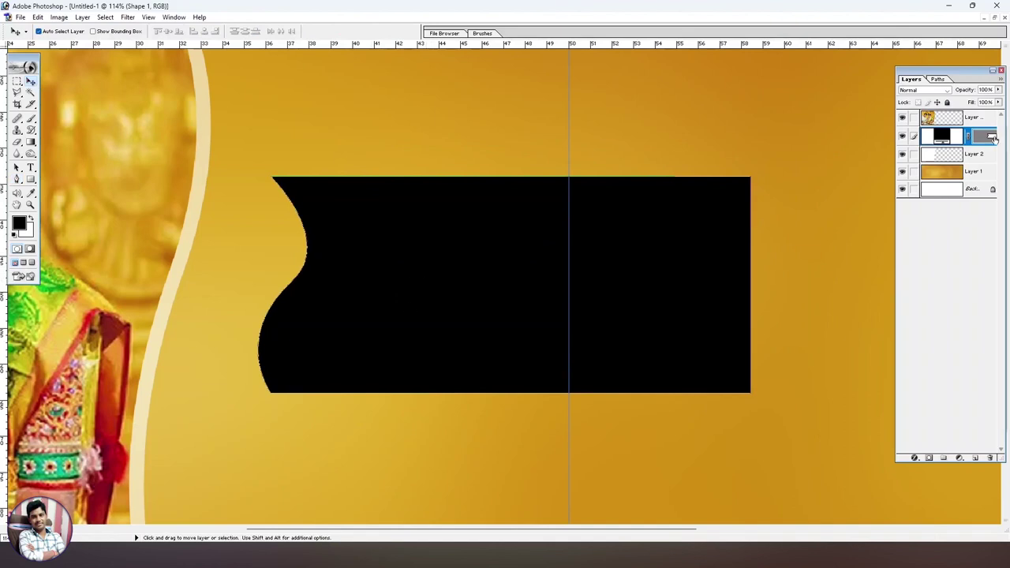
Step: Duplicate the wavy shape, flip the copy horizontally and move it to the right side
key("ctrl+j")
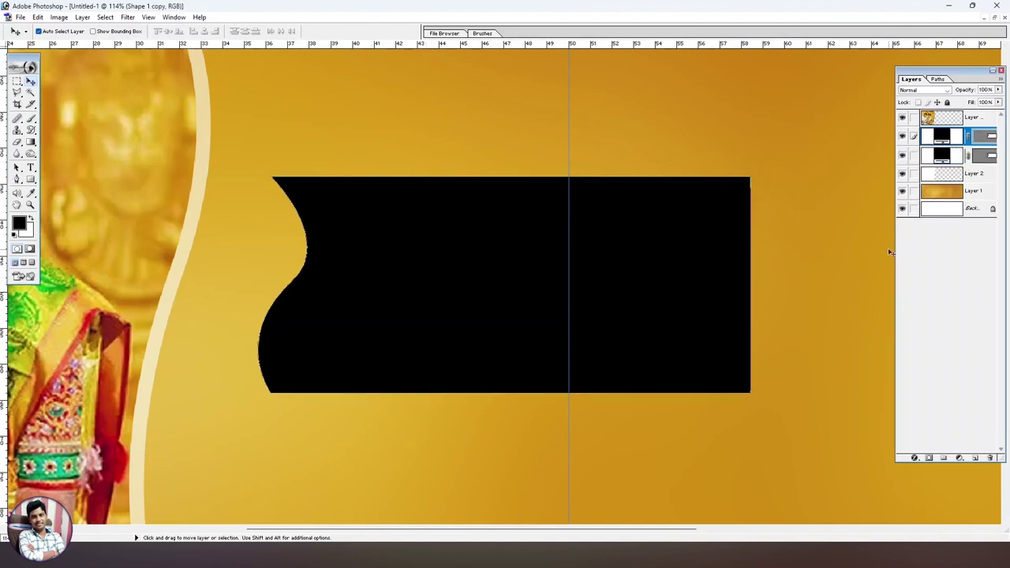
left_click_drag(892, 253, 872, 253)
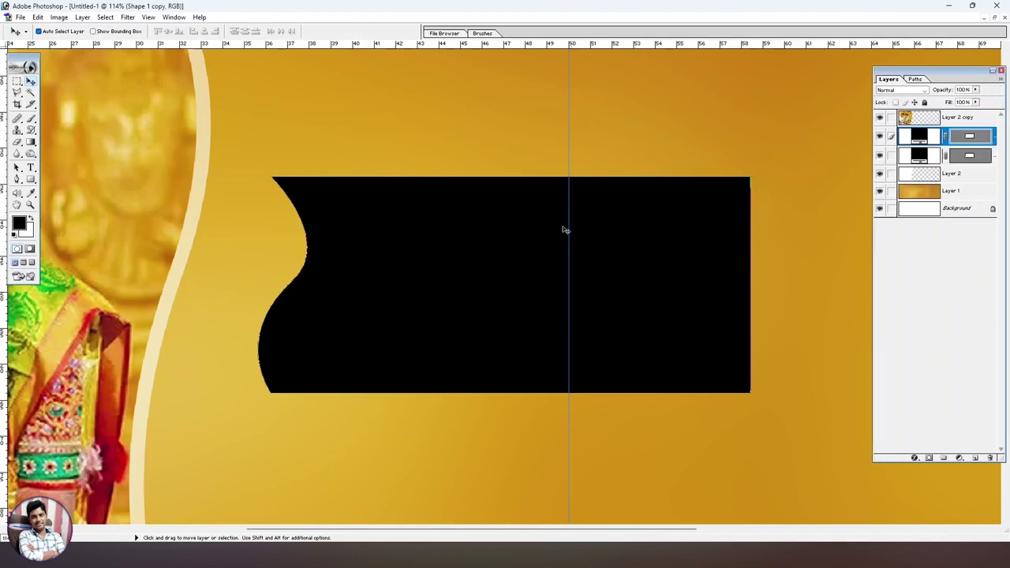
key("ctrl+t")
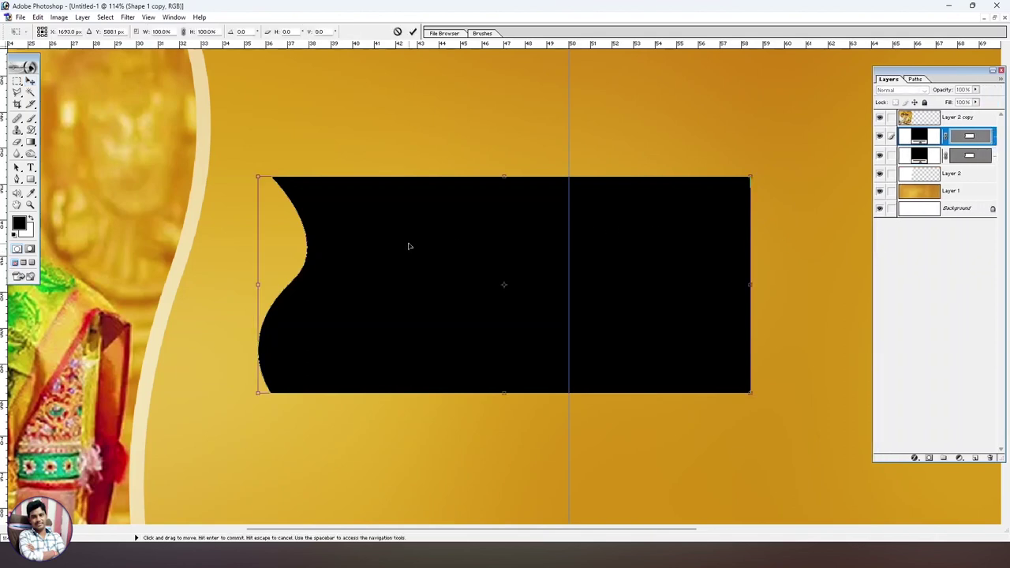
right_click(396, 237)
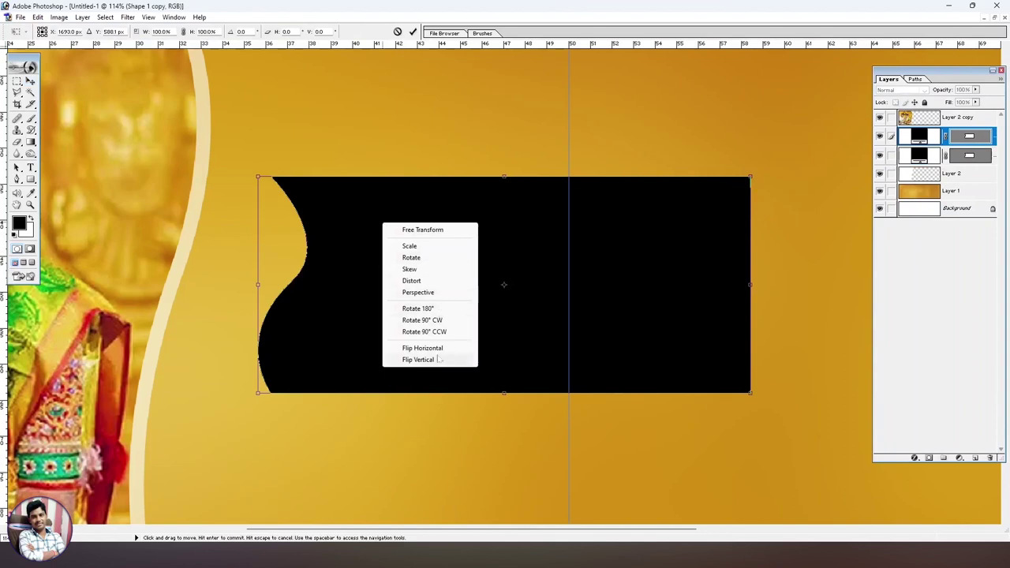
left_click(419, 278)
right_click(419, 279)
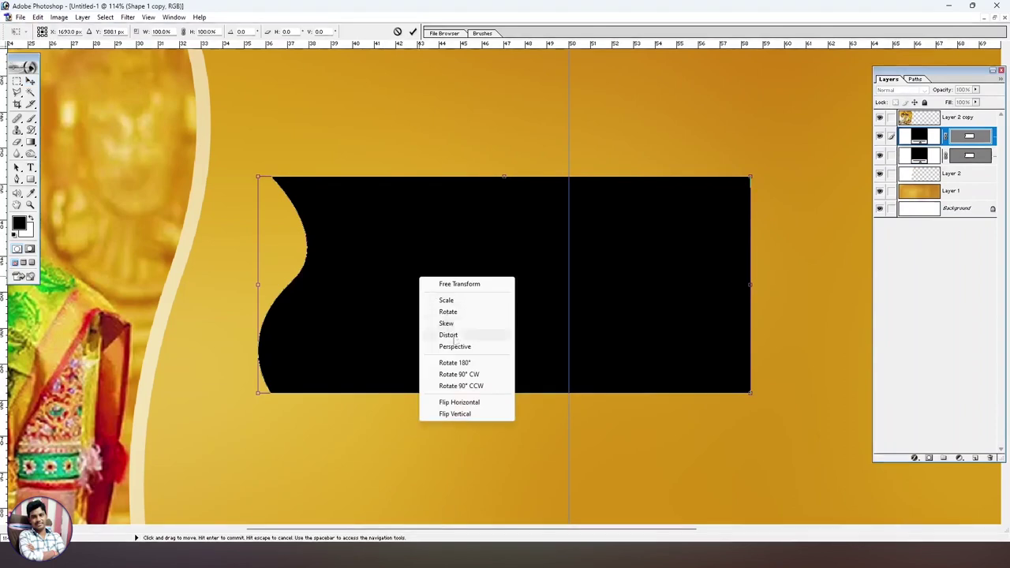
left_click(459, 402)
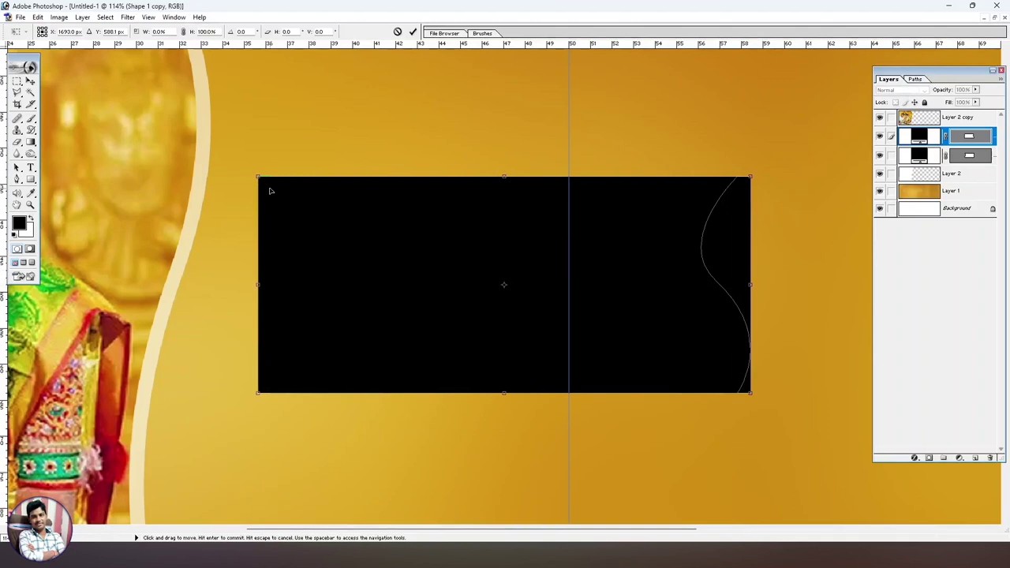
left_click_drag(331, 237, 455, 245)
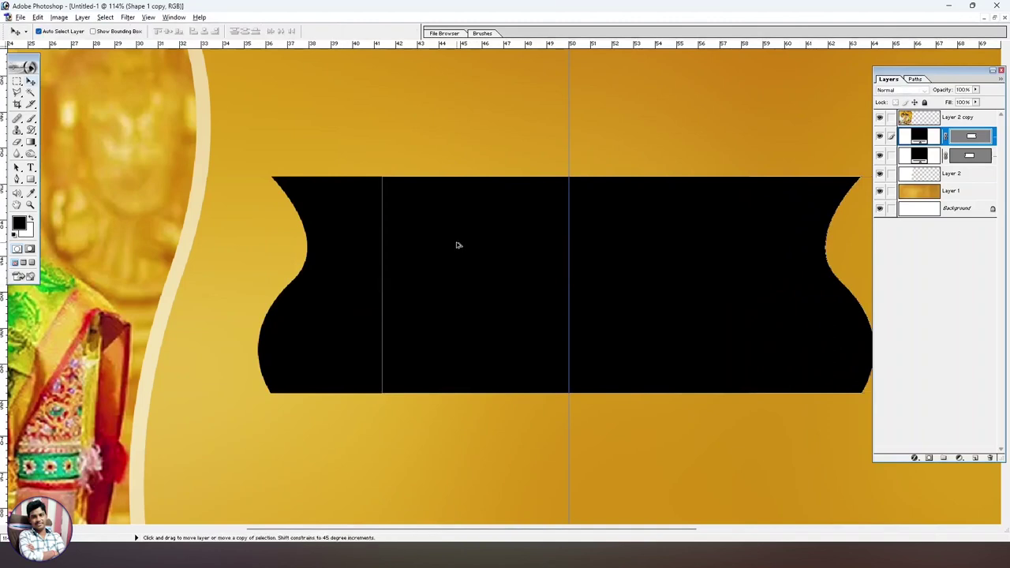
key("ctrl+minus")
key("ctrl+minus")
key("Return")
Step: Link the original and mirrored shape layers and merge them into one layer
left_click(642, 281)
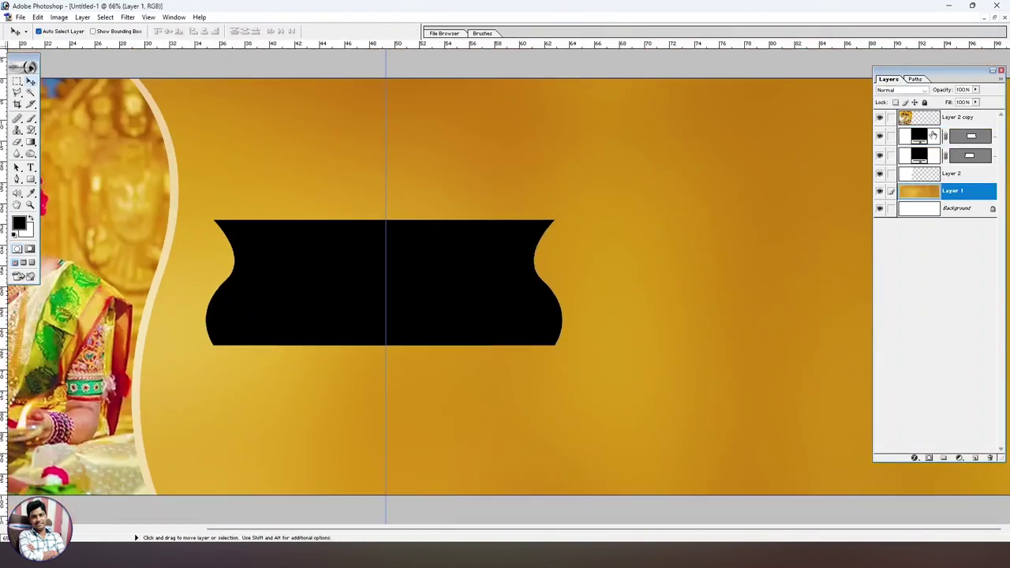
left_click(933, 135)
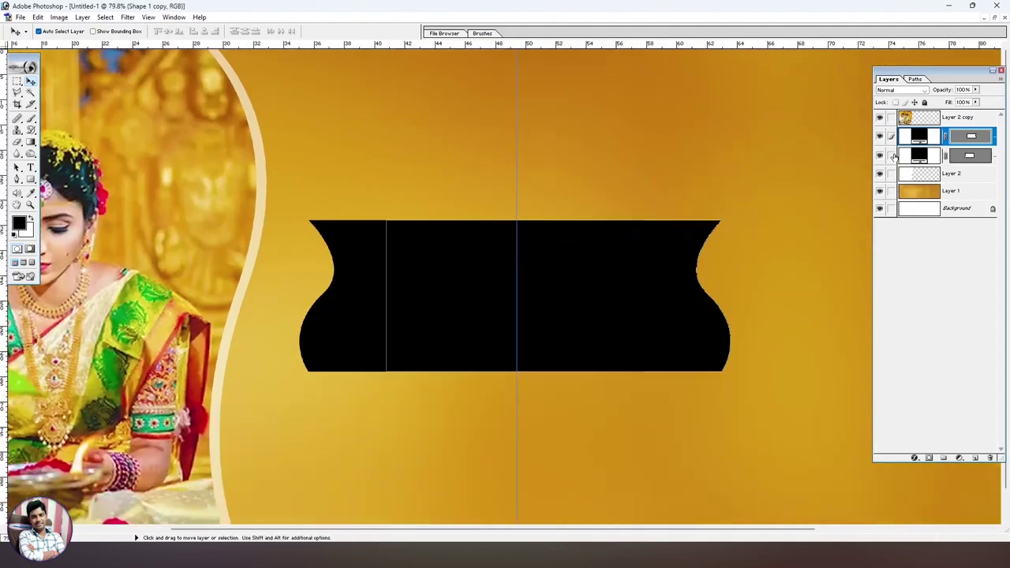
left_click(891, 155)
key("ctrl+e")
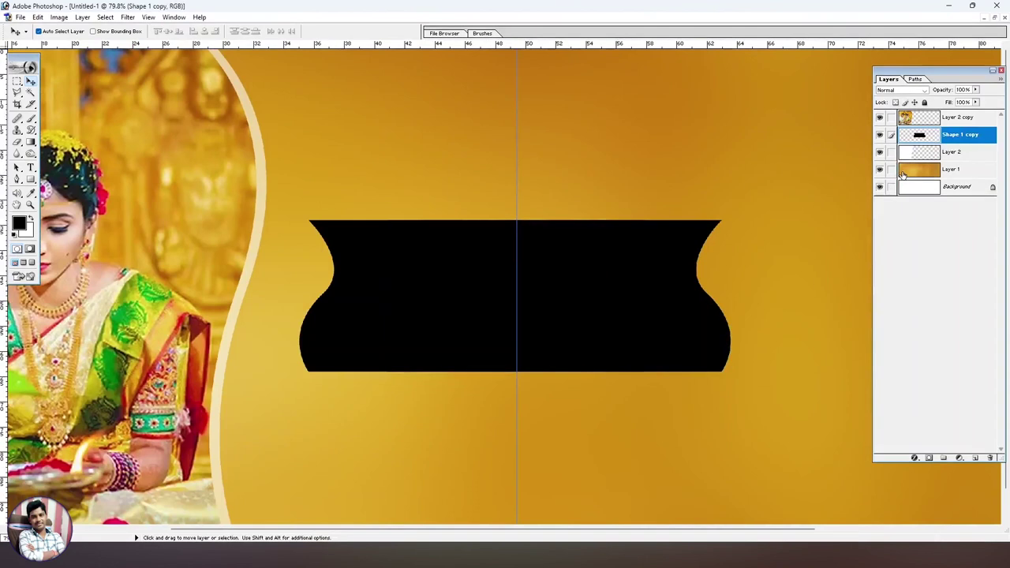
key("ctrl+0")
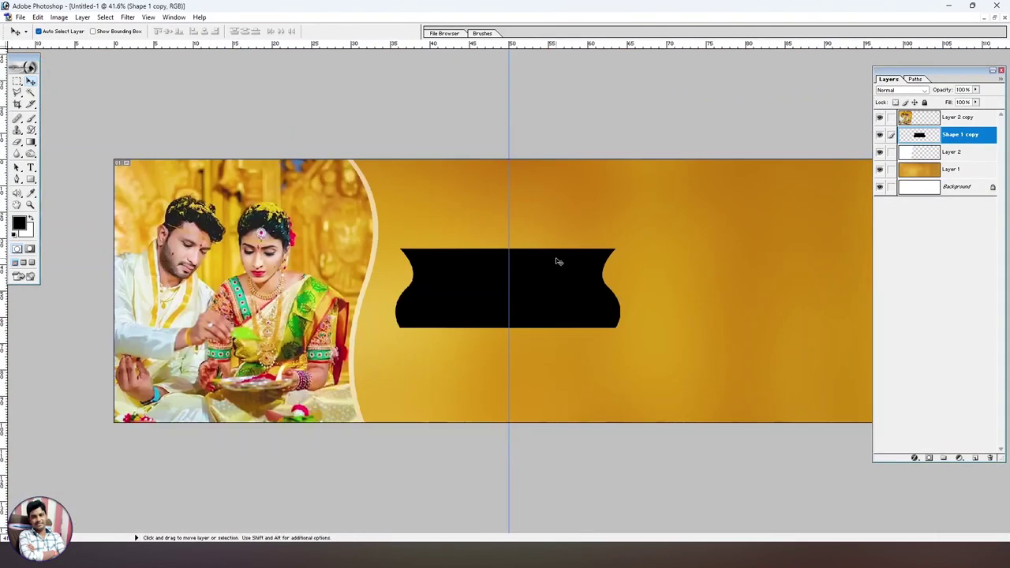
key("ctrl+t")
Step: Narrow the wavy frame from its right side and move it up and right
left_click_drag(621, 281, 556, 286)
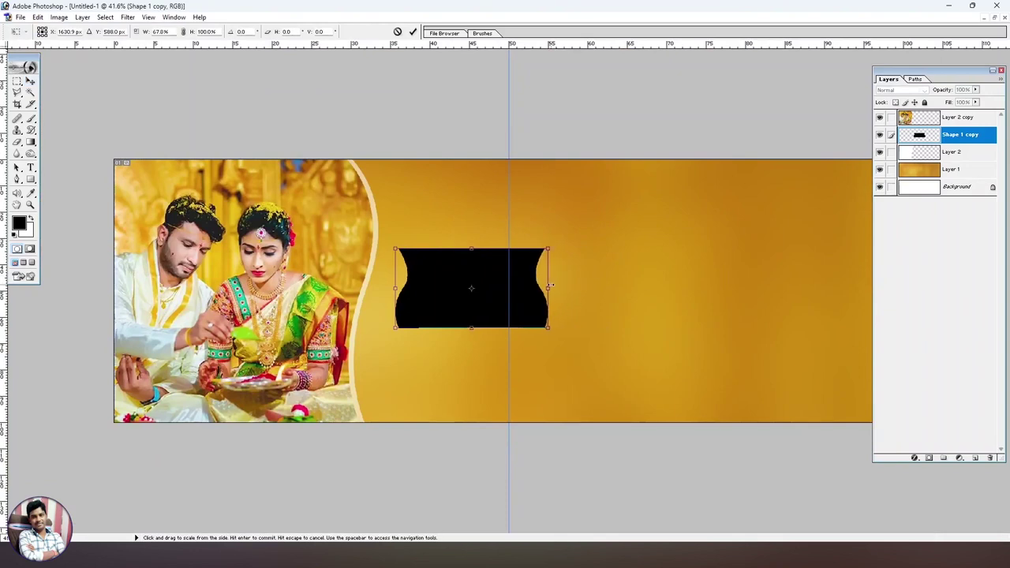
key("Return")
left_click_drag(458, 274, 506, 220)
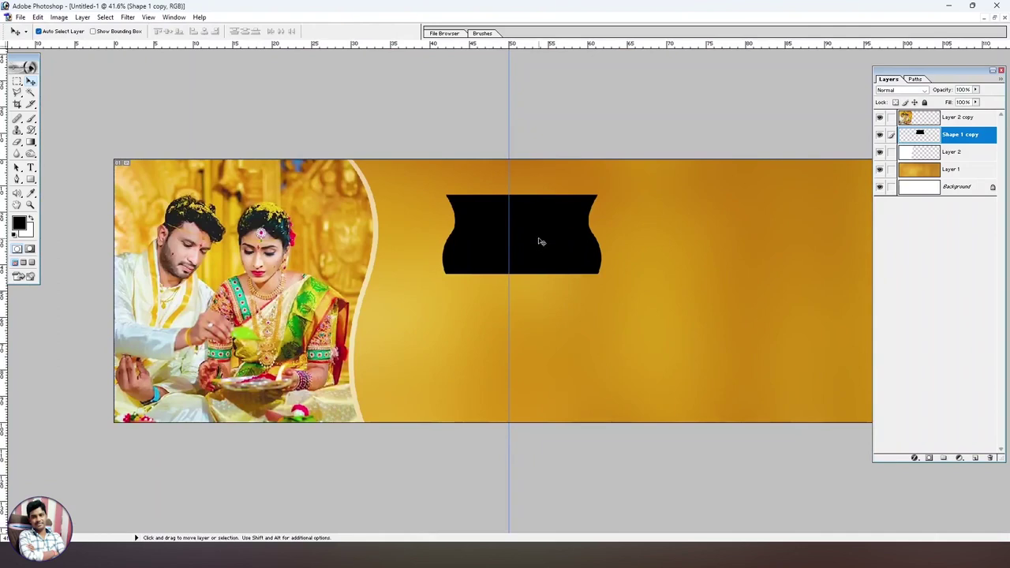
Step: Alt-drag two copies of the frame below it and link all three frame layers
key("alt+shift")
left_click_drag(540, 233, 544, 399)
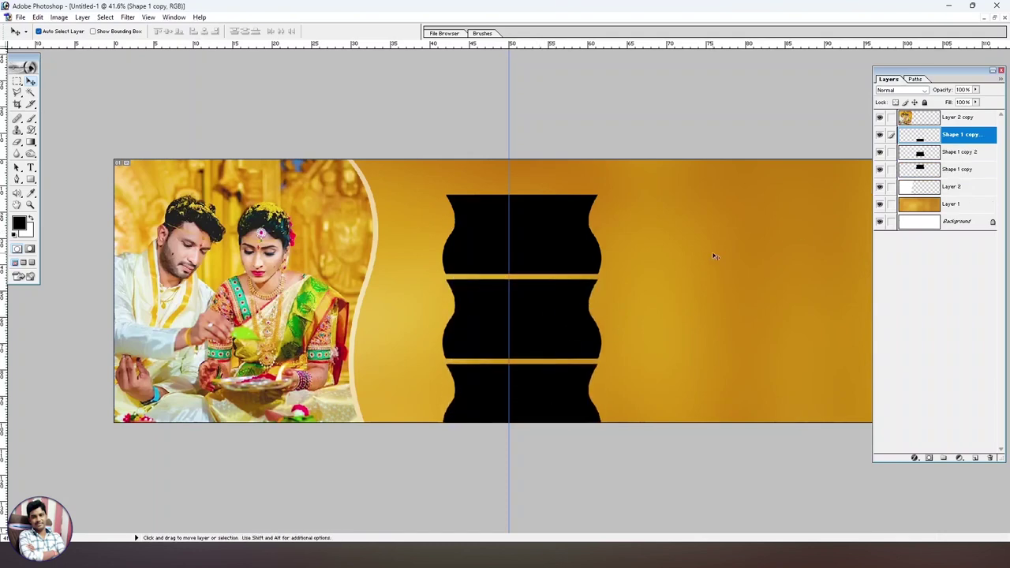
left_click(890, 152)
left_click(891, 169)
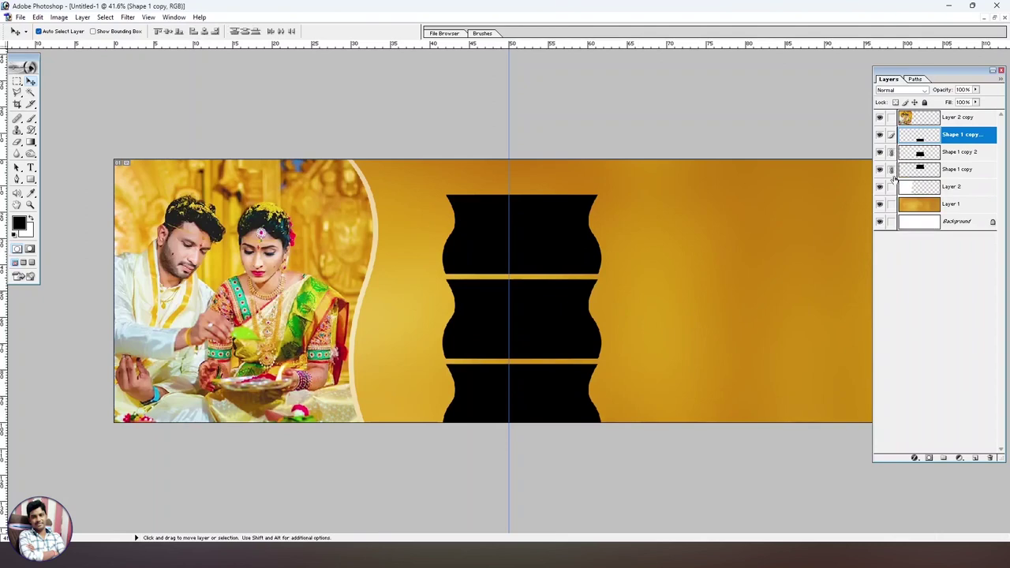
Step: Move the three linked frames left, scale them to about 91.5% and tilt them slightly
key("ctrl+t")
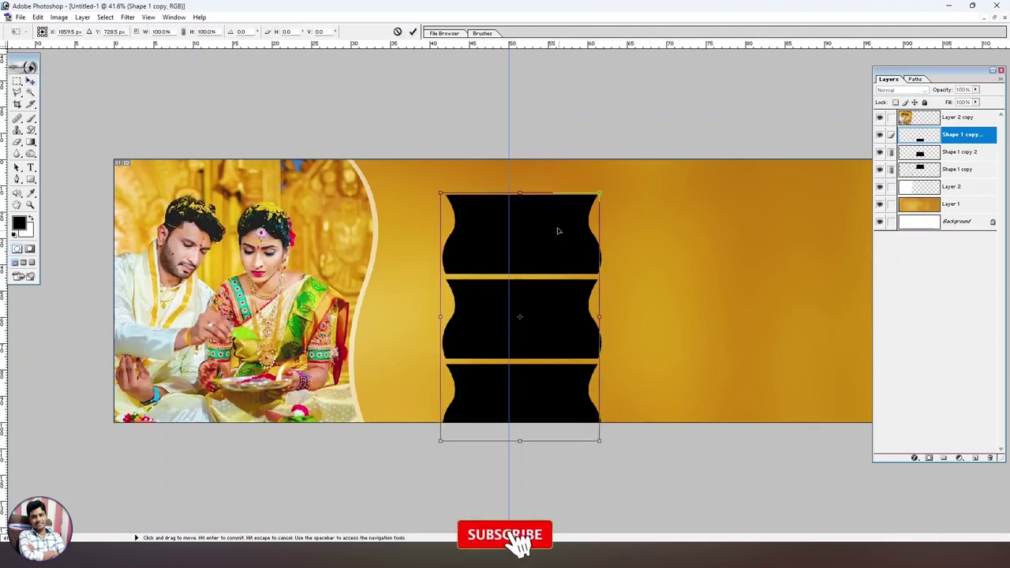
left_click_drag(559, 228, 529, 209)
left_click_drag(574, 173, 529, 181)
left_click_drag(466, 221, 442, 221)
left_click_drag(536, 193, 556, 181)
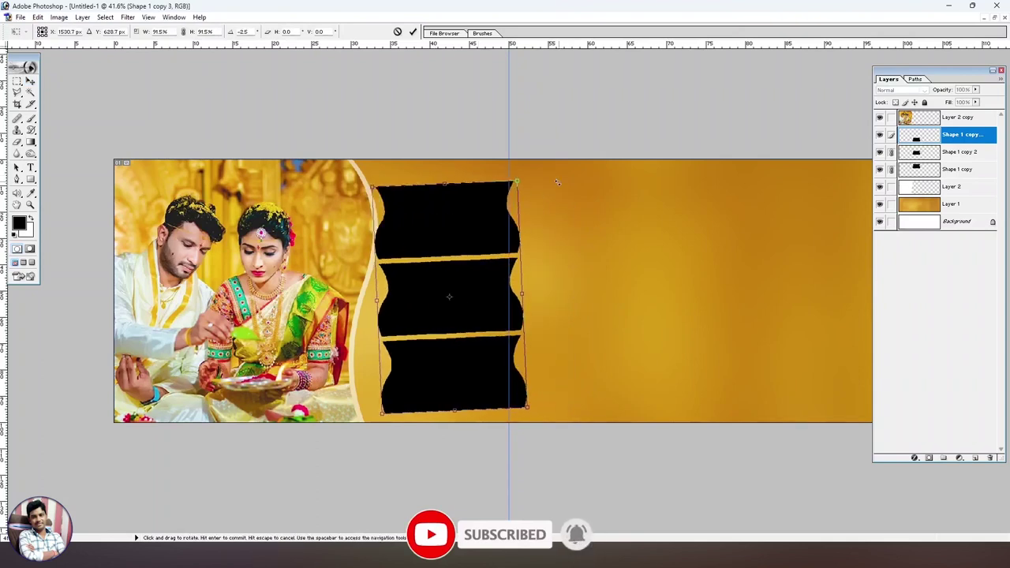
key("Return")
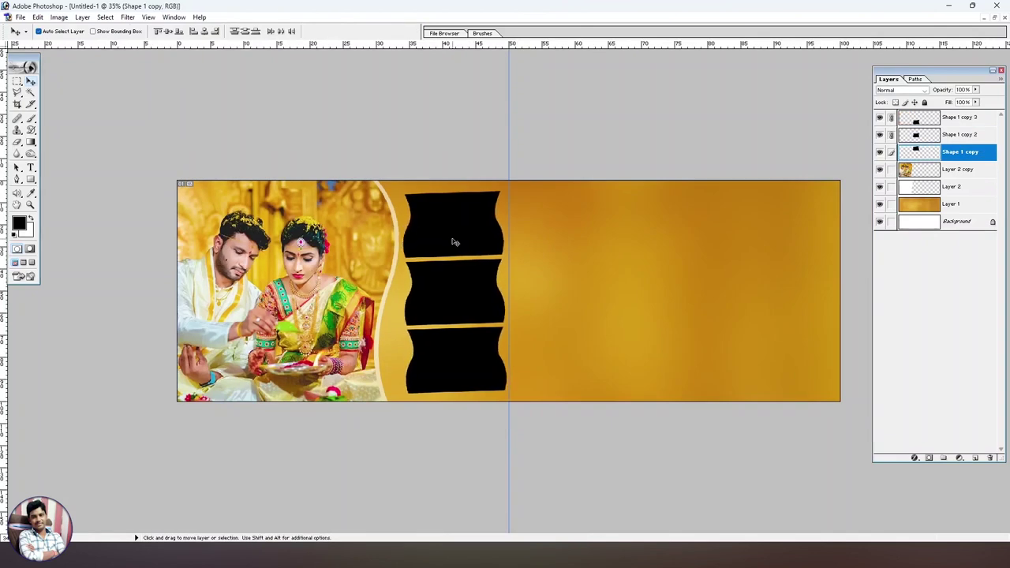
key("ctrl+plus")
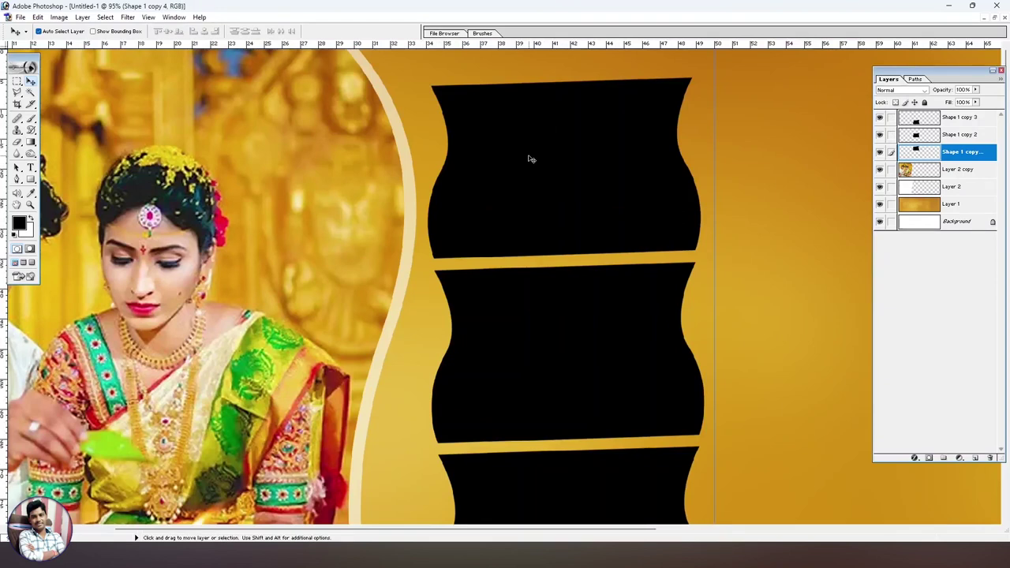
Step: Duplicate the top frame and give the lower copy, Shape 1 copy 4, a white Color Overlay
key("ctrl+j")
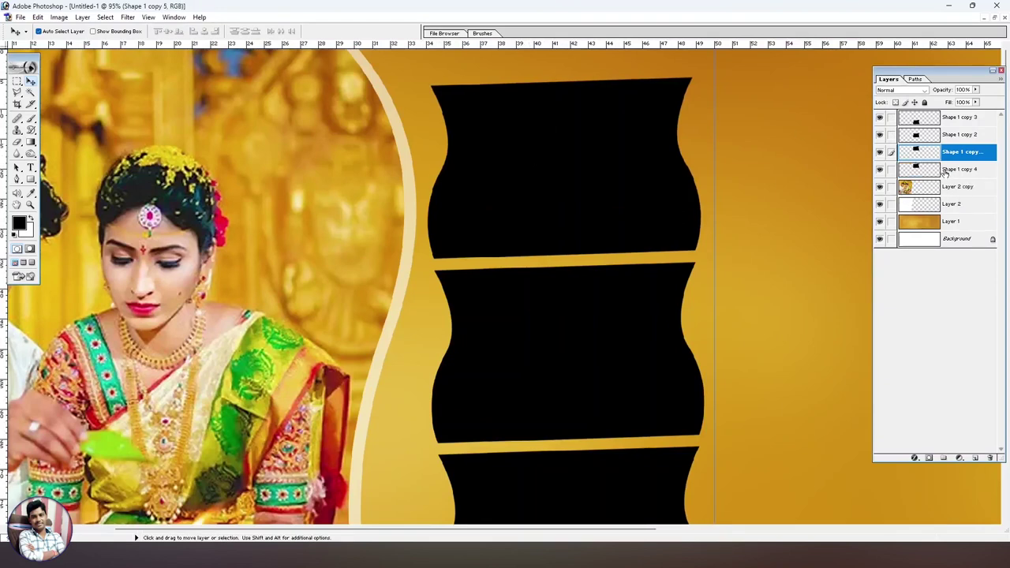
left_click(943, 172)
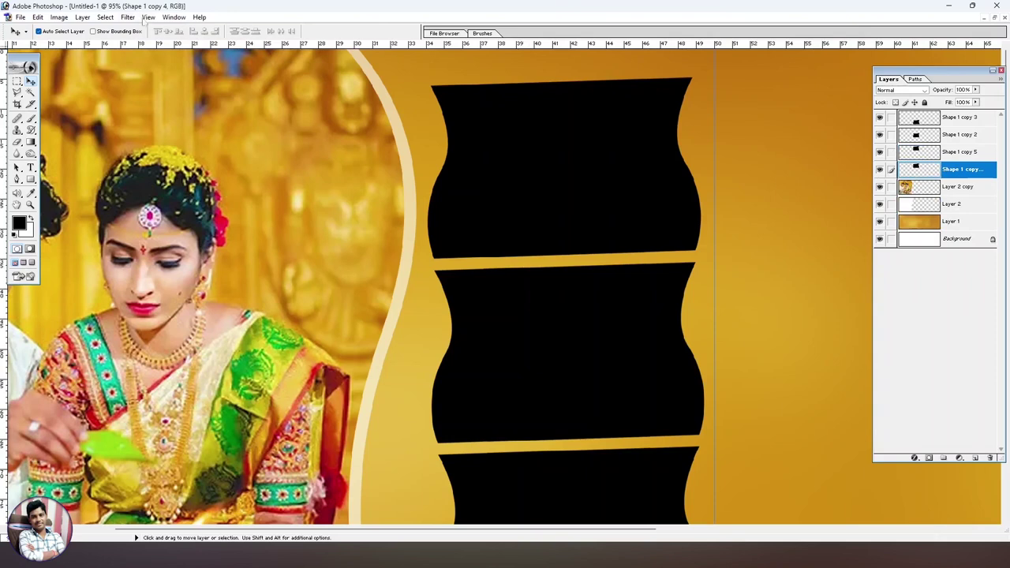
left_click(82, 17)
mouse_move(107, 80)
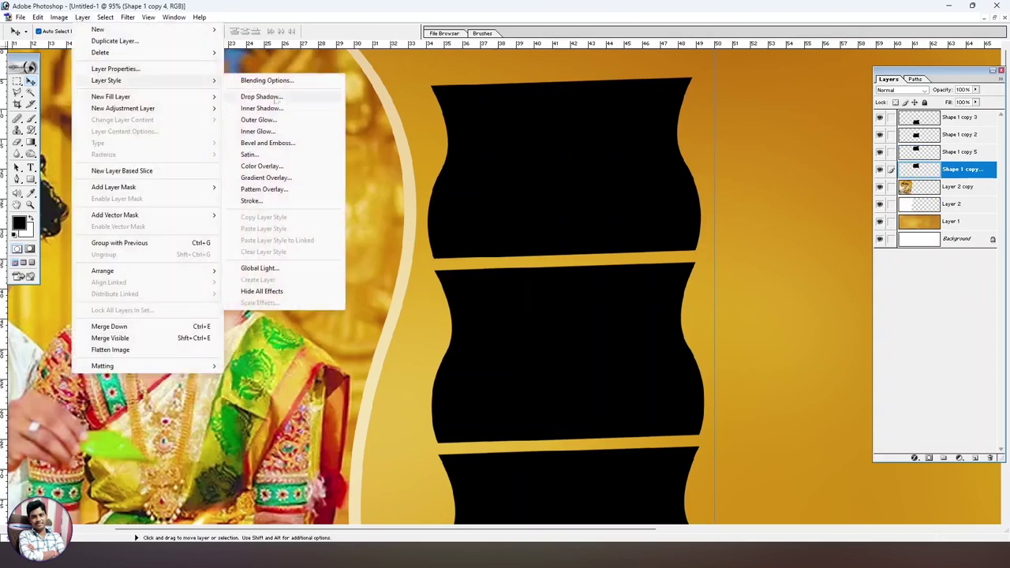
left_click(287, 166)
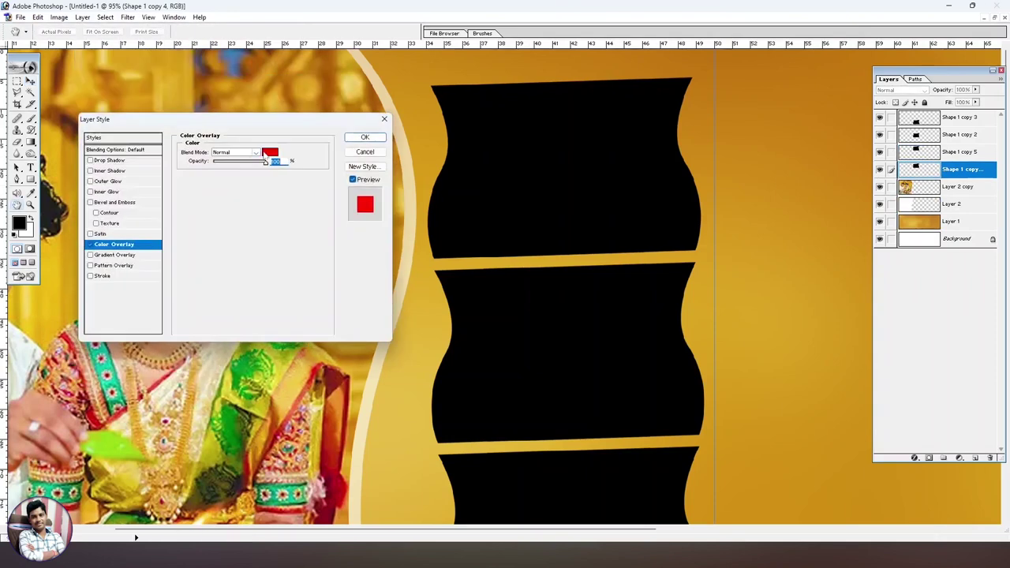
left_click(269, 152)
left_click_drag(694, 172, 538, 54)
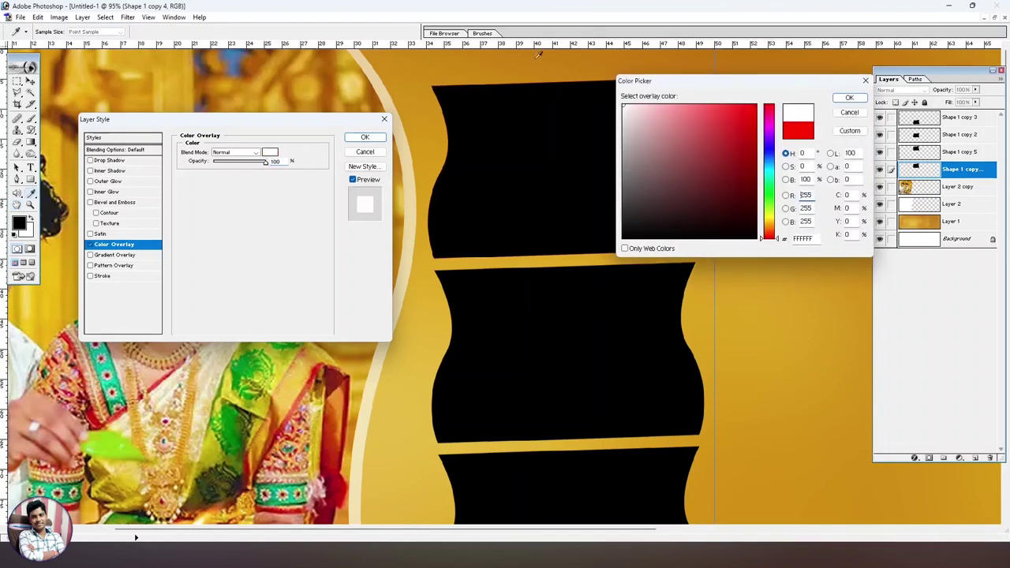
left_click(848, 98)
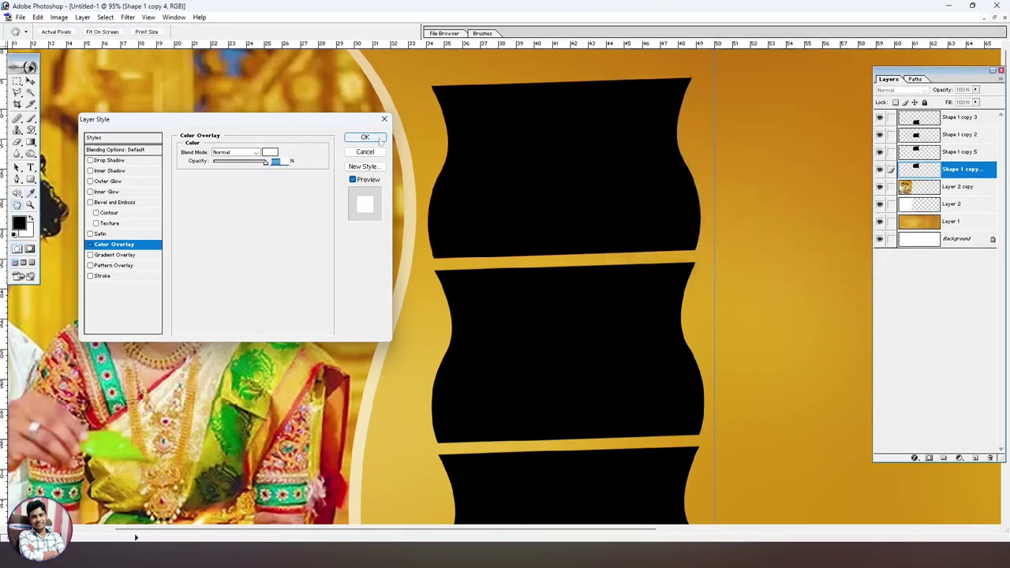
left_click(364, 138)
key("ctrl+t")
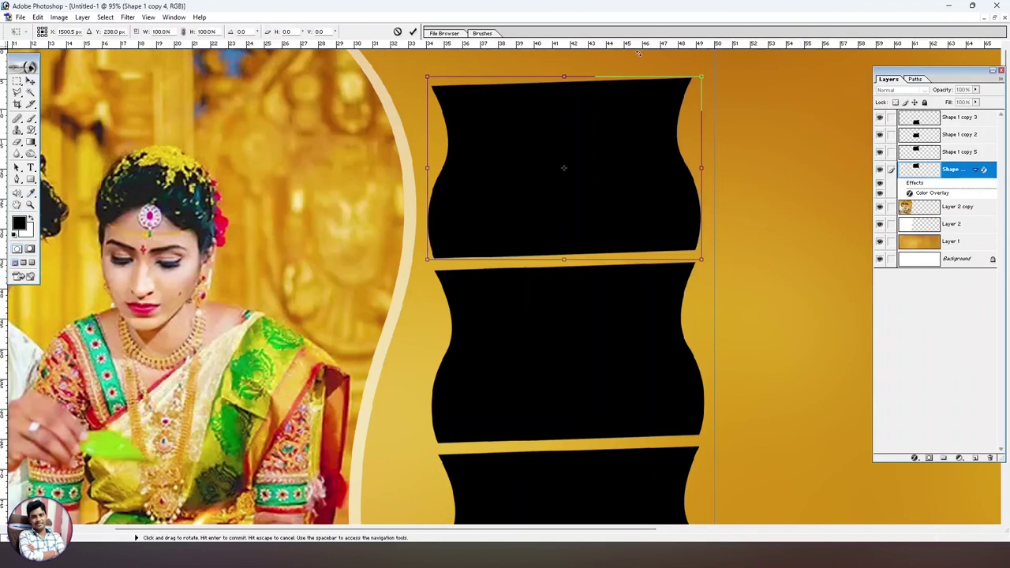
Step: Enlarge the white copy into a border and place a duplicate border behind the middle frame
left_click_drag(699, 76, 711, 70)
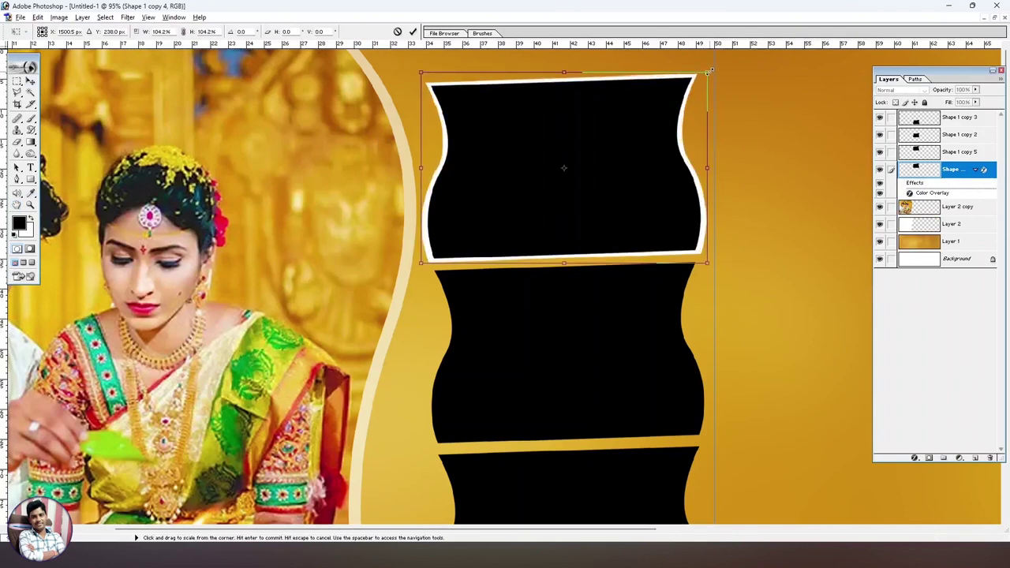
key("Return")
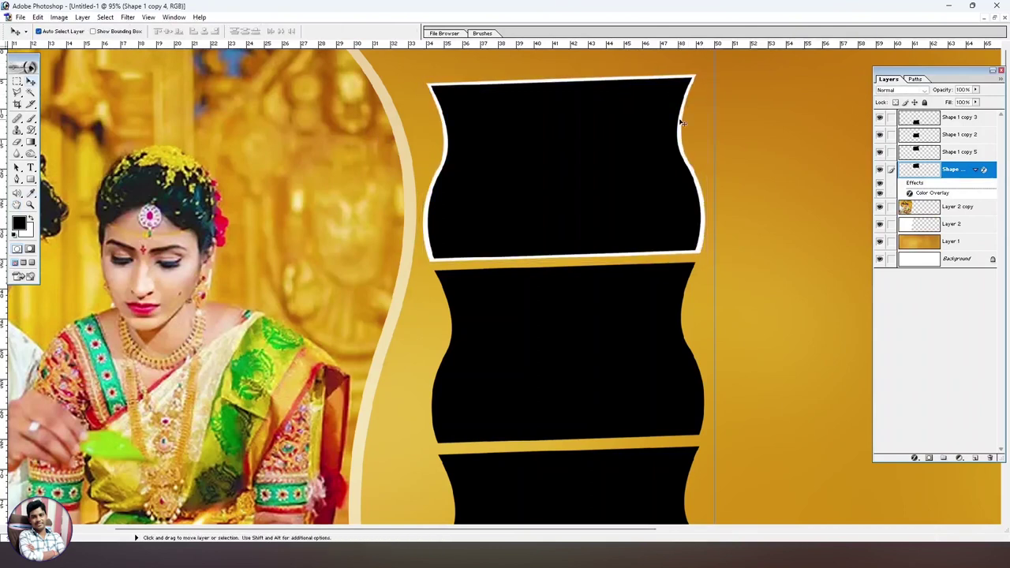
key("ctrl+j")
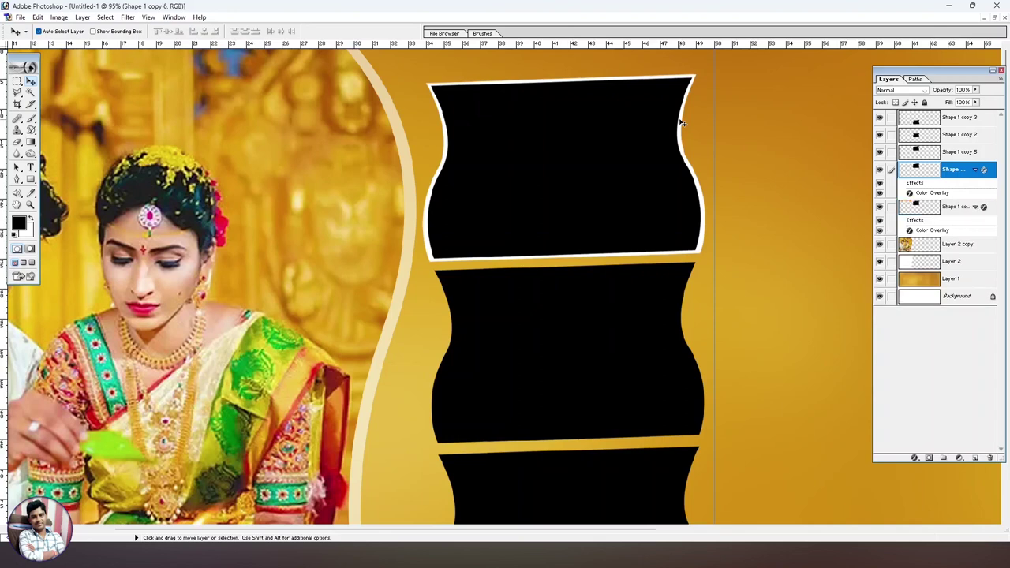
key("ctrl+t")
left_click_drag(623, 162, 634, 344)
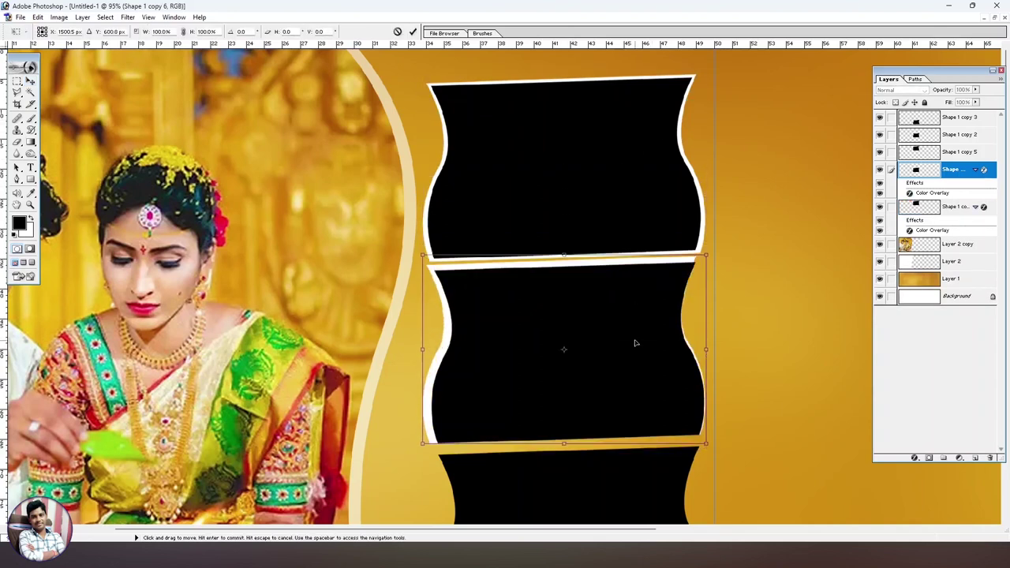
key("Right")
key("Right")
key("Right")
key("Right")
key("Right")
key("Right")
key("Down")
key("Down")
key("Down")
key("Down")
key("Down")
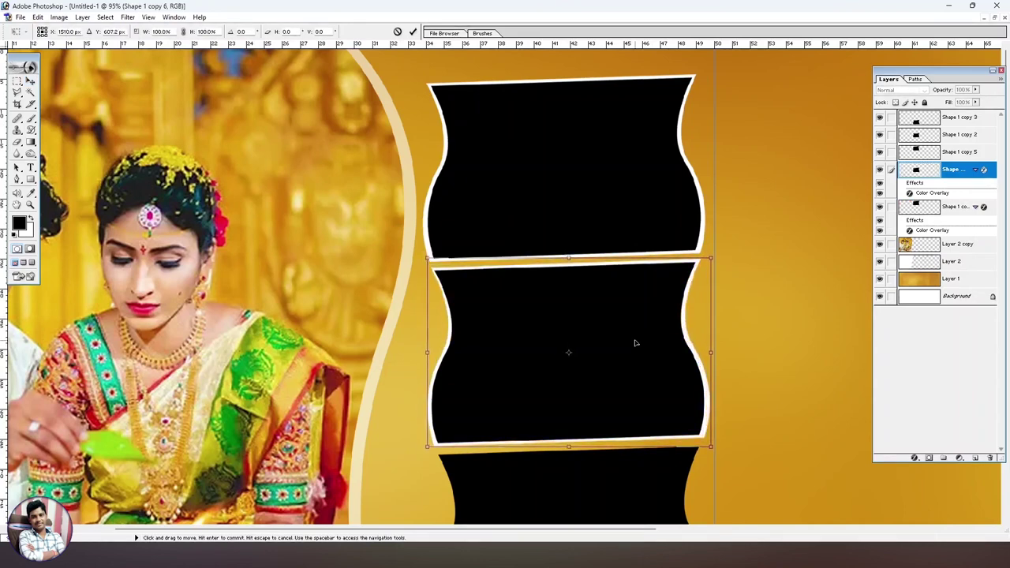
key("Return")
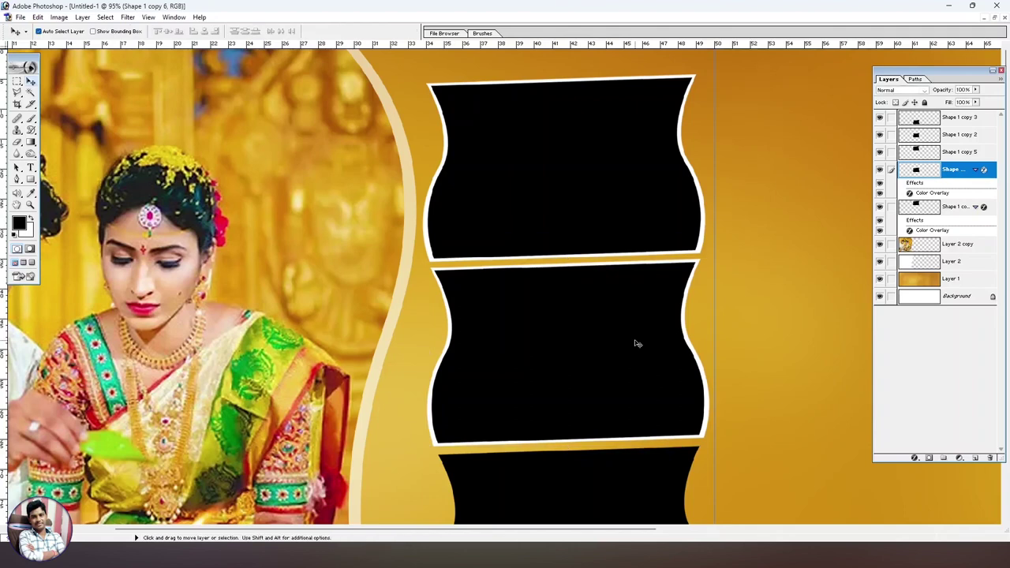
Step: Duplicate the white border again and nudge it into place behind the bottom frame
scroll(637, 343, "down", 2)
scroll(637, 344, "down", 2)
key("ctrl+j")
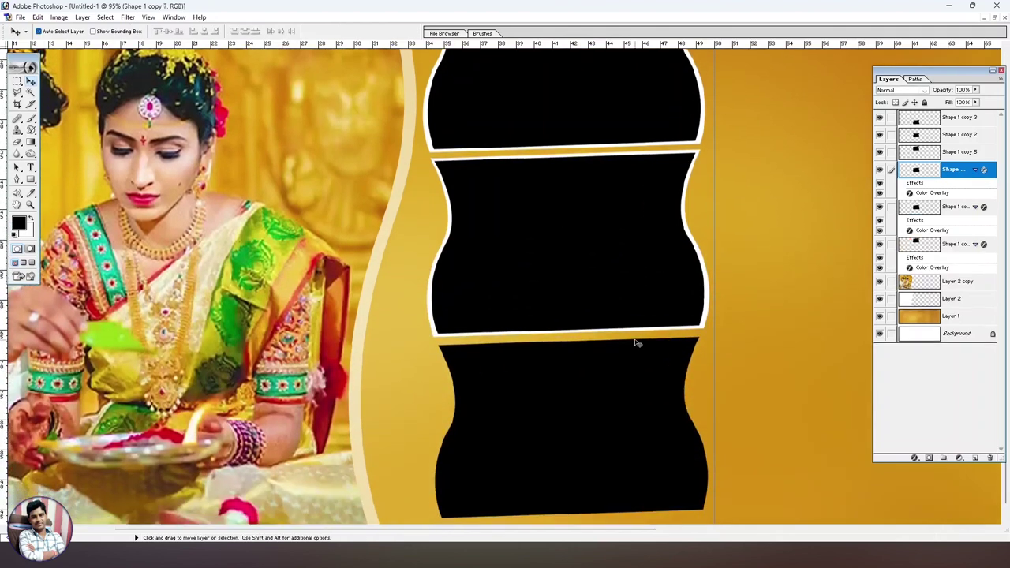
key("ctrl+t")
left_click_drag(625, 243, 623, 420)
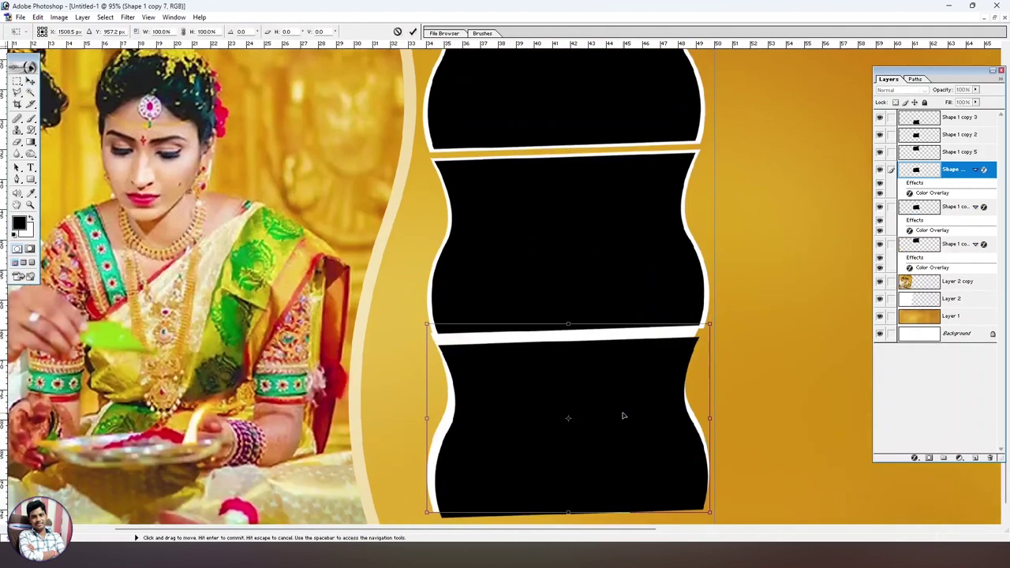
scroll(662, 386, "down", 1)
key("Right")
key("Right")
key("Right")
key("Right")
key("Right")
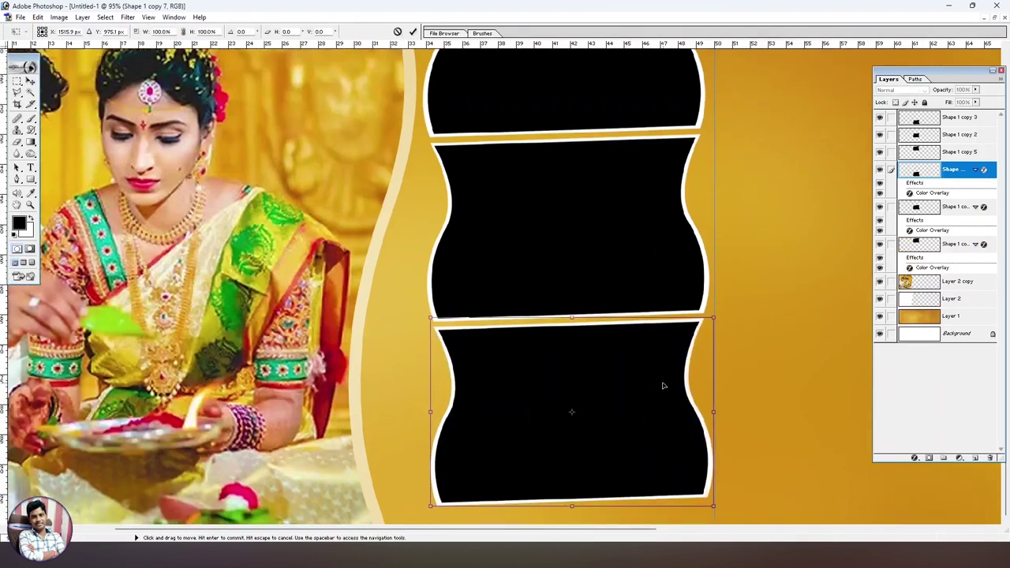
key("Up")
key("Left")
key("Left")
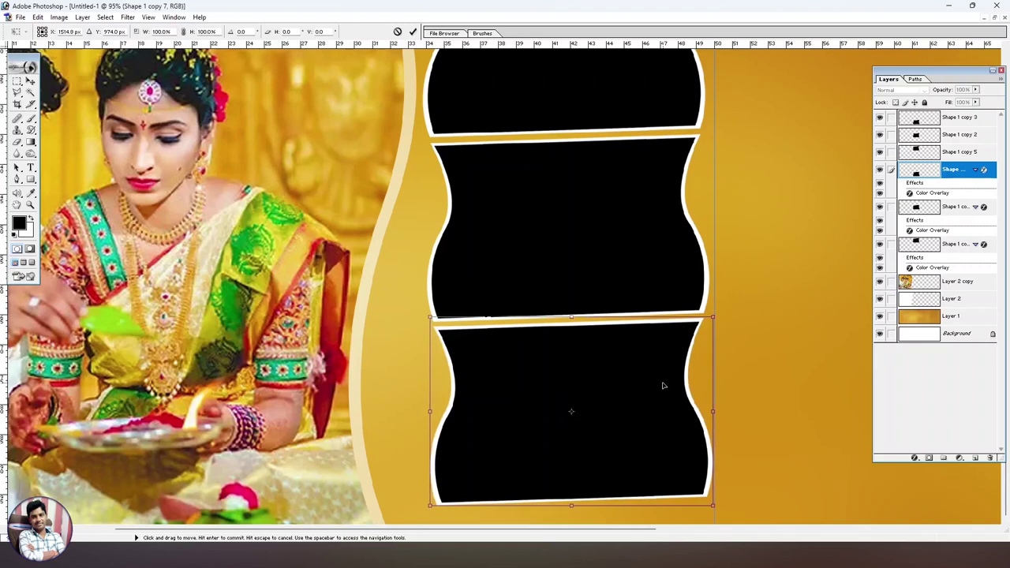
key("Return")
Step: Find the border layers and set the top border, Shape 1 copy 4, to 60% opacity
scroll(663, 386, "down", 2)
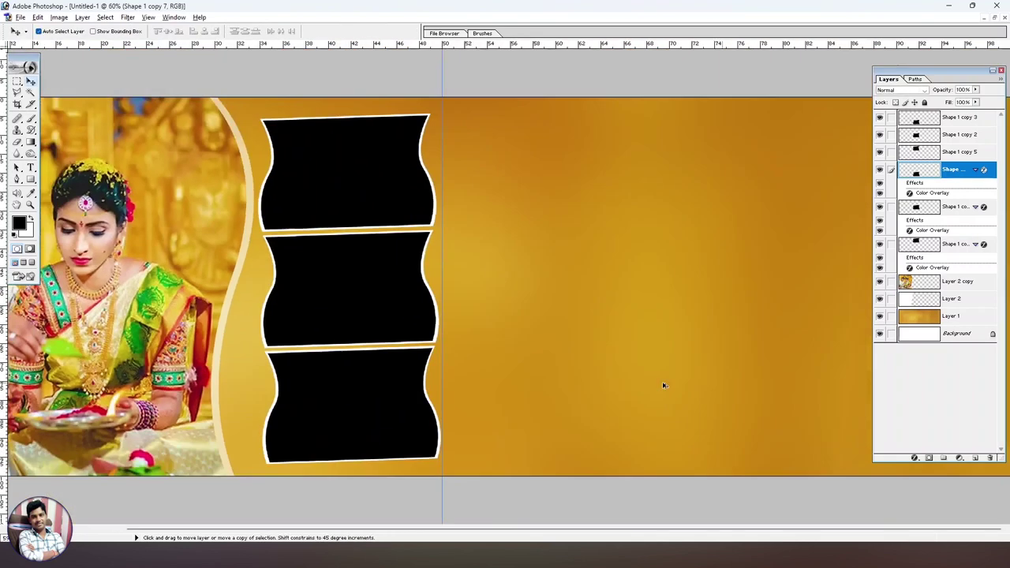
scroll(662, 384, "down", 2)
scroll(570, 336, "up", 2)
scroll(531, 263, "up", 2)
scroll(530, 262, "right", 5)
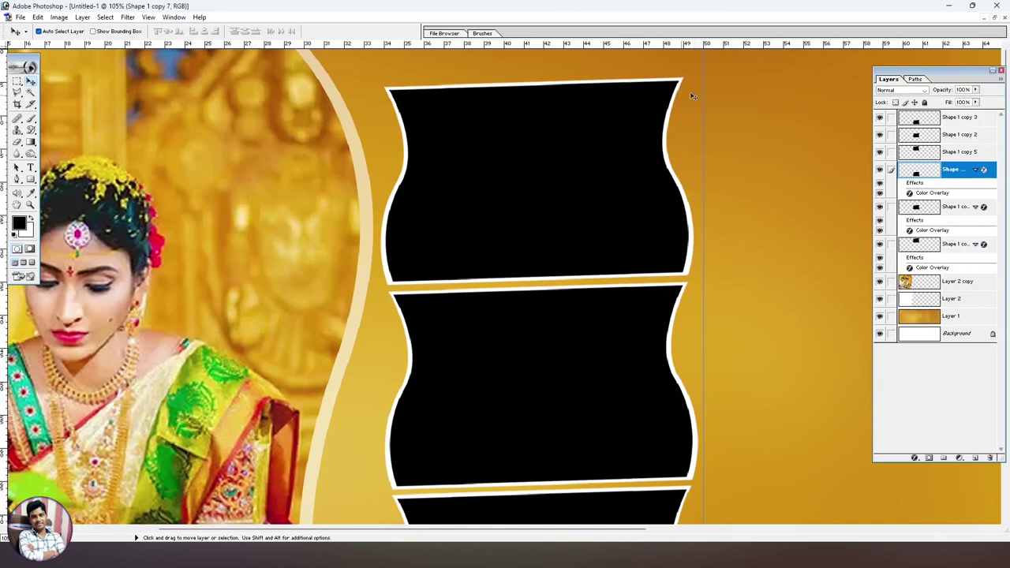
left_click(936, 208)
left_click(932, 246)
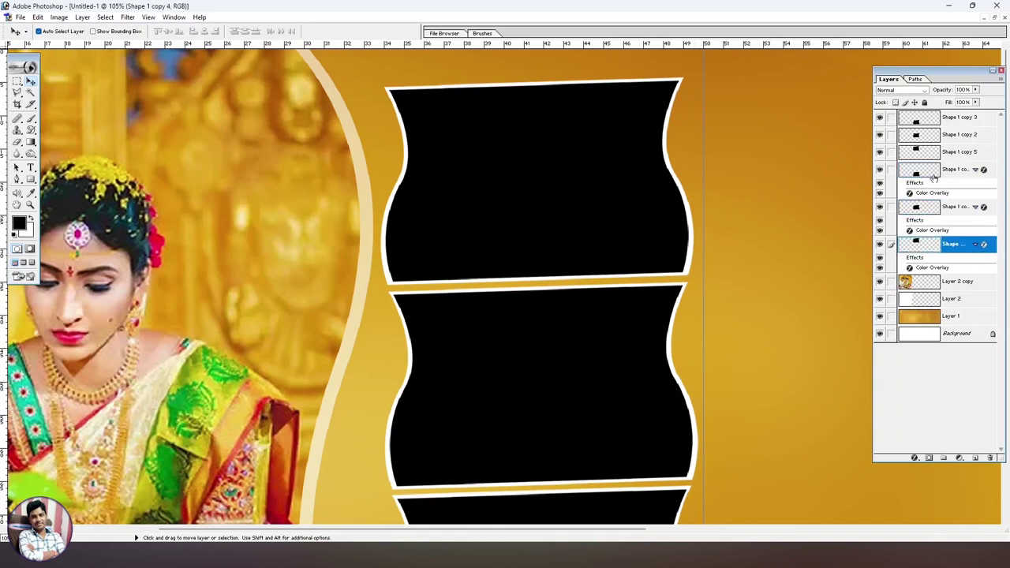
left_click(934, 175)
left_click(670, 112)
left_click(685, 291)
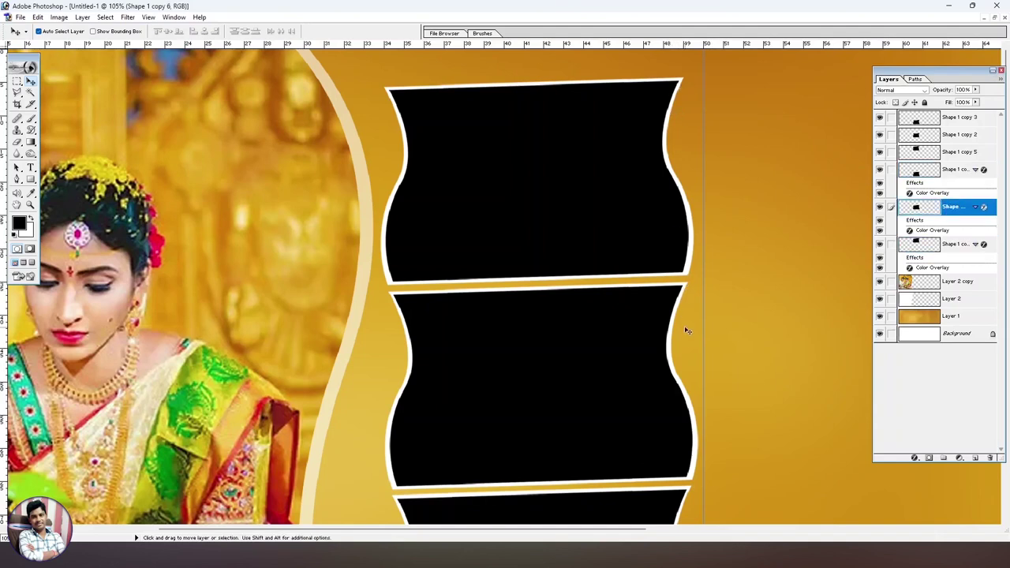
left_click(677, 182)
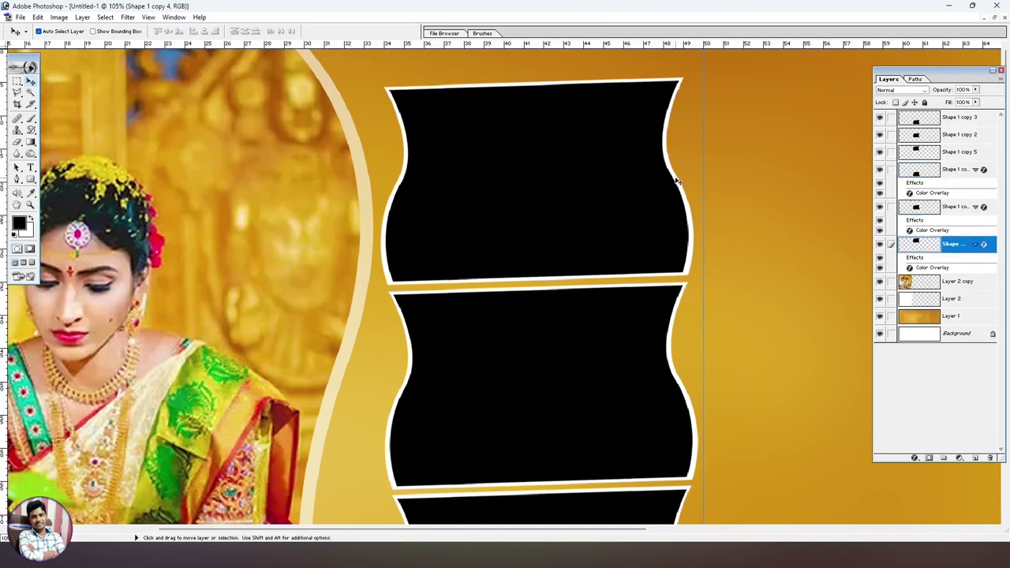
left_click(974, 90)
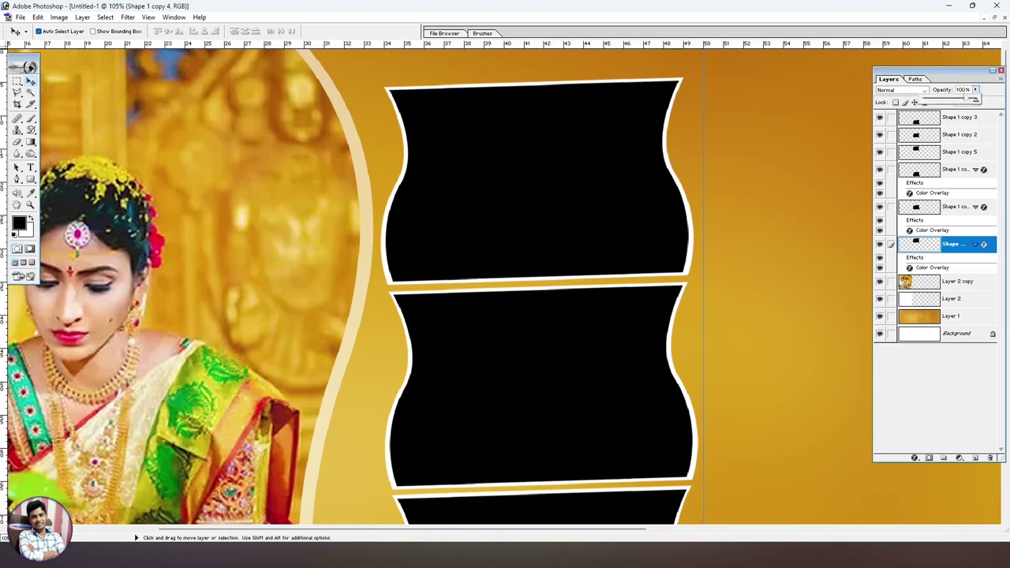
left_click(754, 82)
type("60")
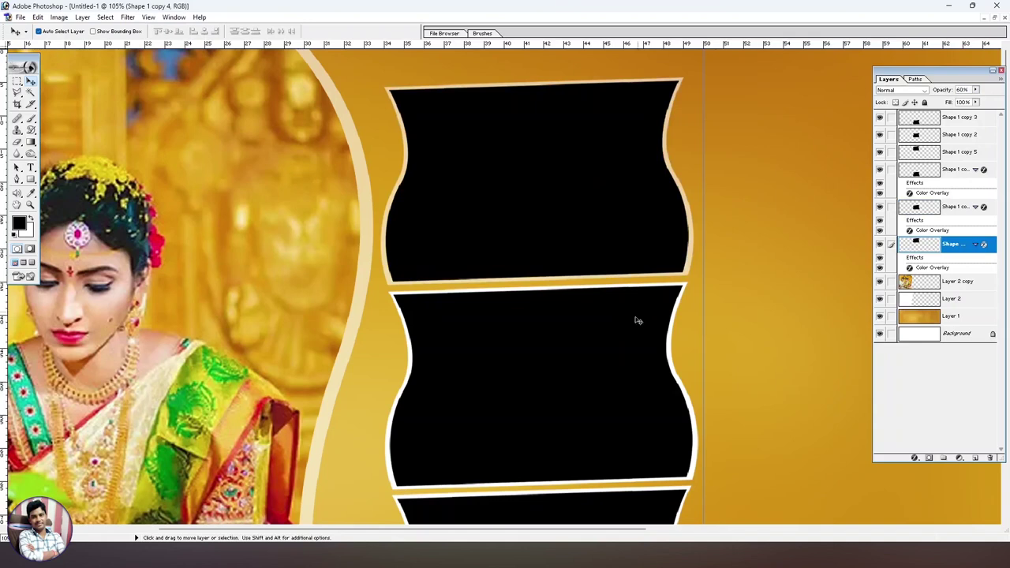
Step: Set the middle and bottom borders (Shape 1 copy 6 and 7) to 60% opacity, then fit the spread in view
left_click(672, 339)
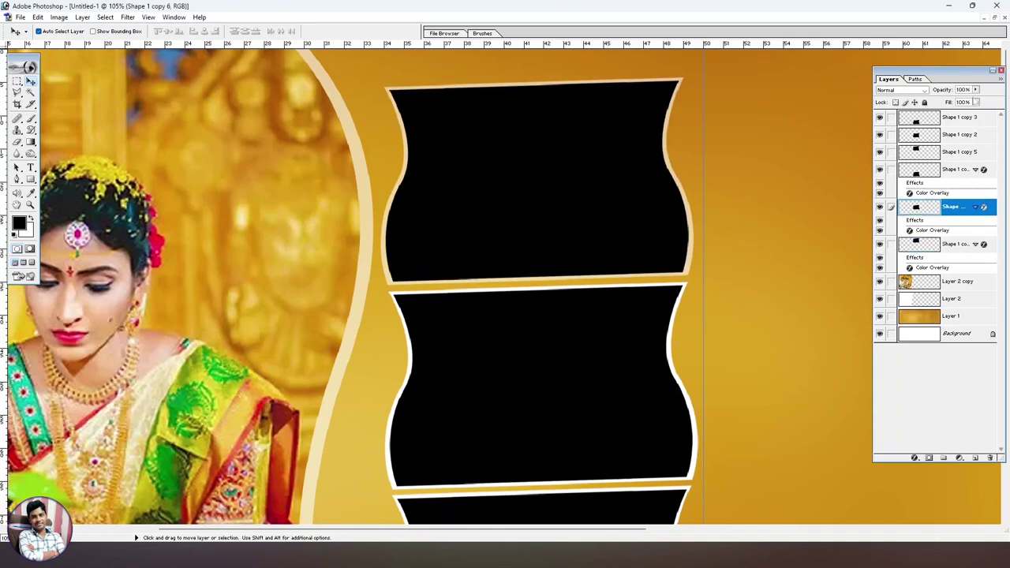
type("60")
scroll(576, 360, "down", 2)
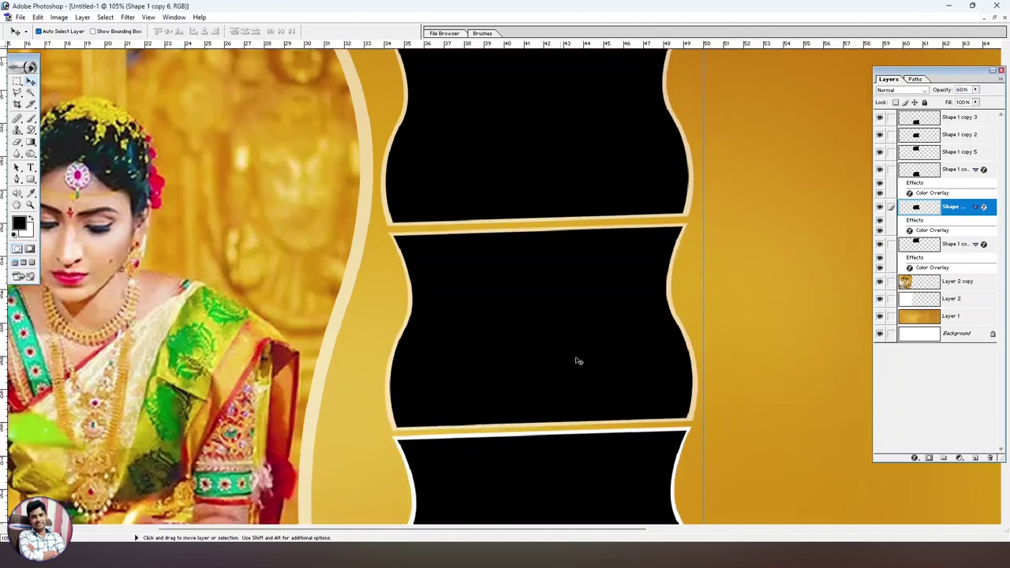
scroll(649, 406, "down", 2)
left_click(675, 439)
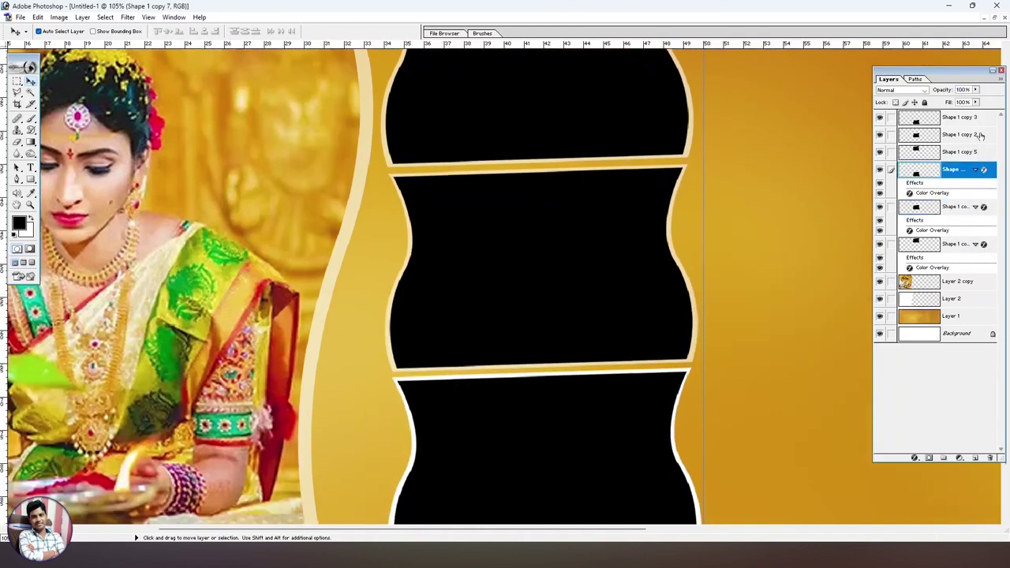
left_click(962, 89)
type("60")
key("ctrl+minus")
key("ctrl+minus")
key("ctrl+minus")
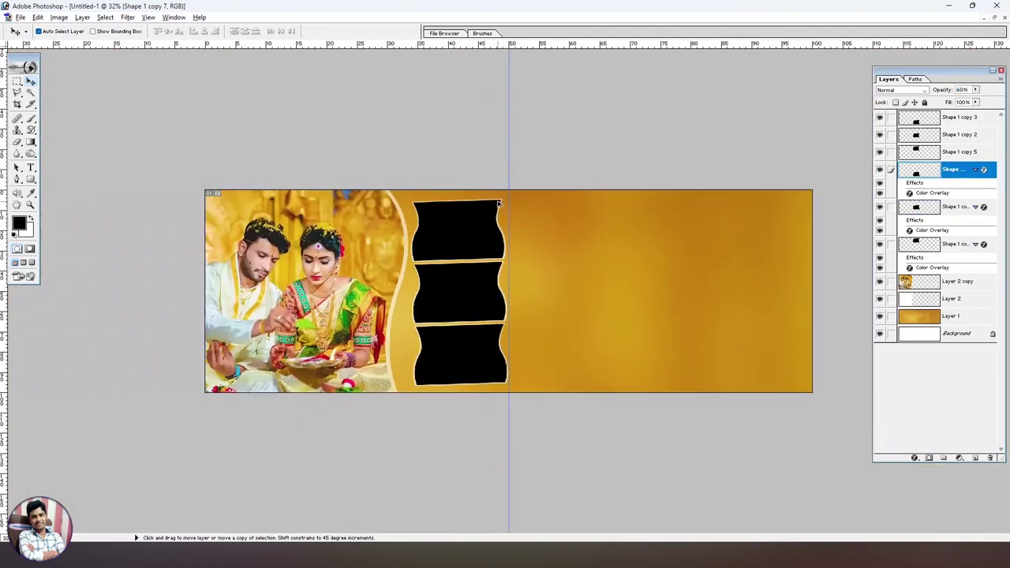
key("ctrl+0")
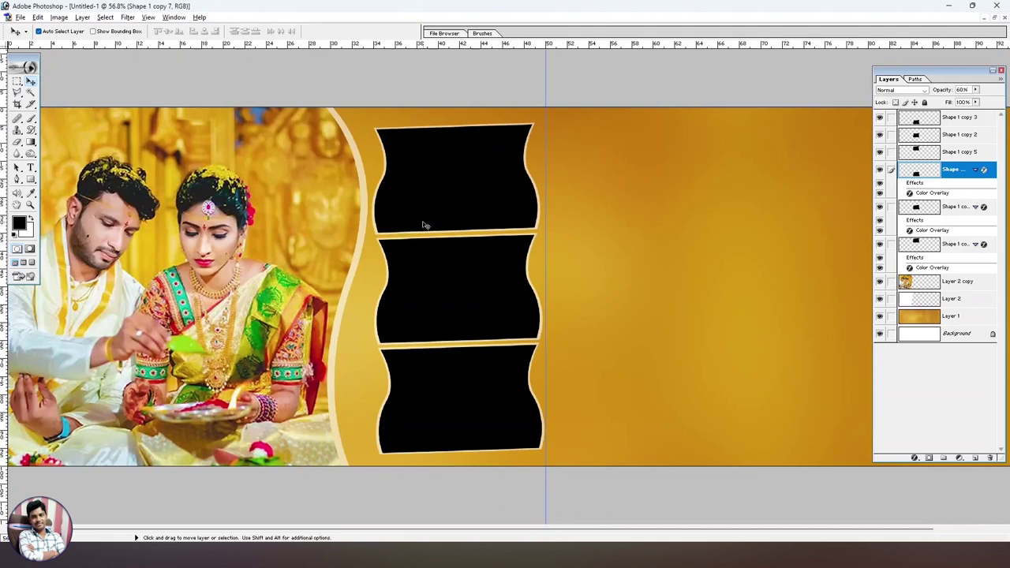
Step: Drag the floral-stage group photo (d236e52…) from File Explorer into Photoshop
key("alt+Tab")
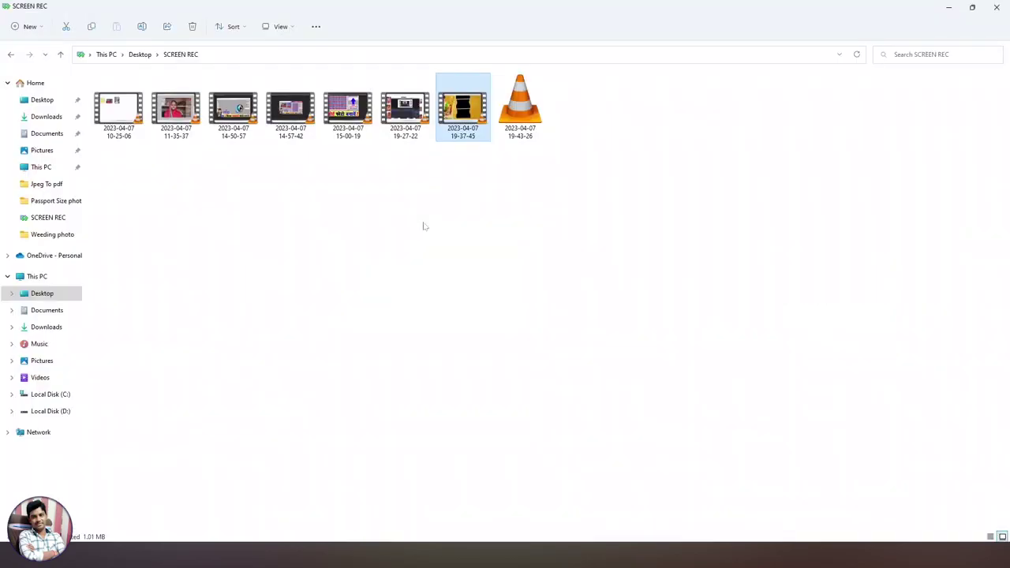
key("alt+Tab")
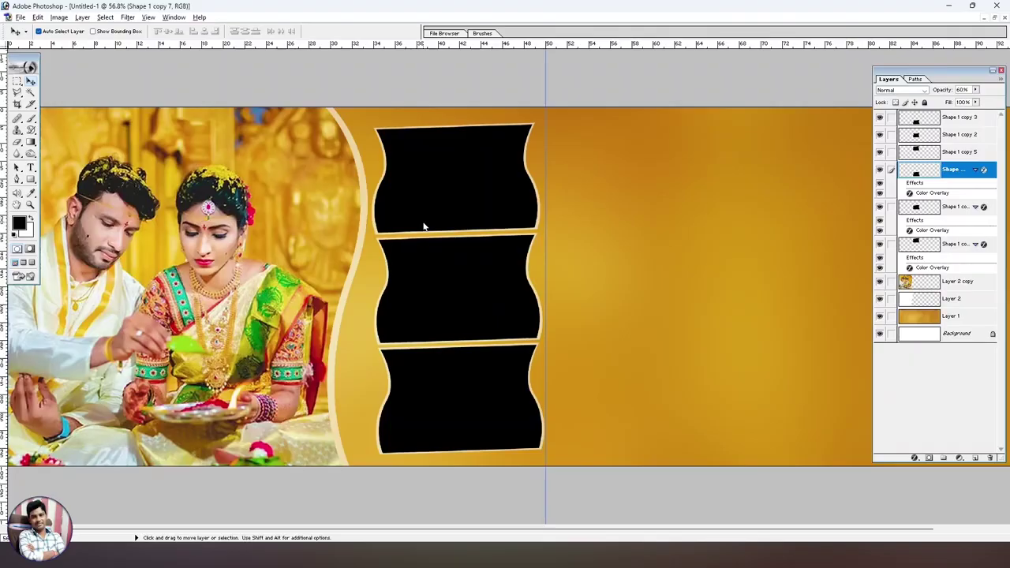
key("alt+Tab")
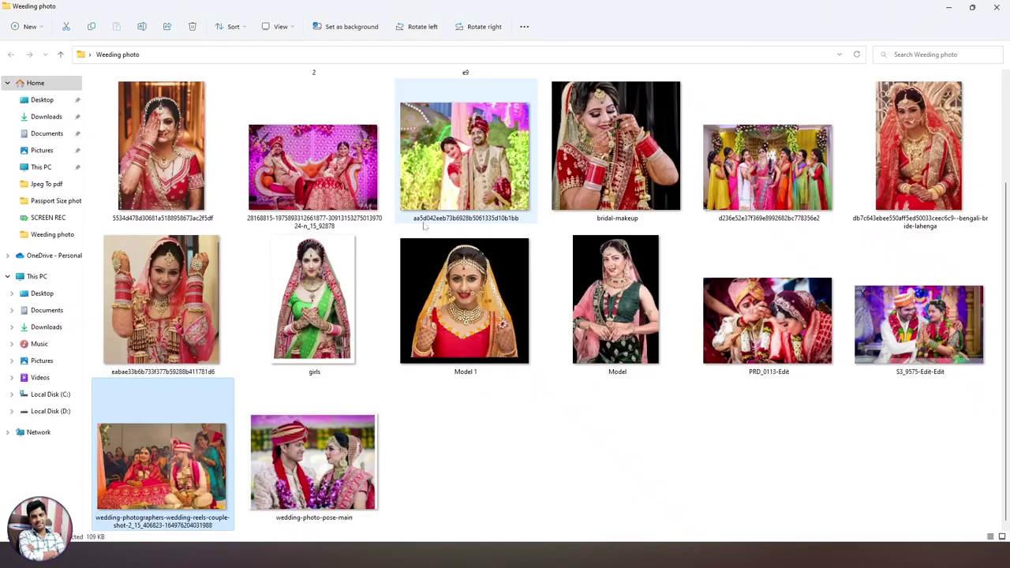
left_click(753, 181)
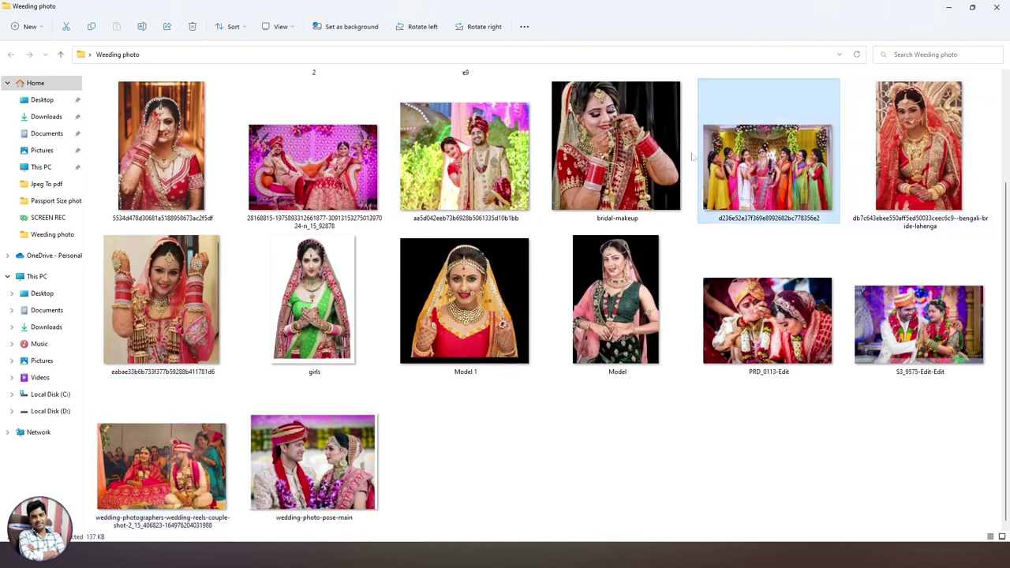
left_click_drag(742, 193, 521, 285)
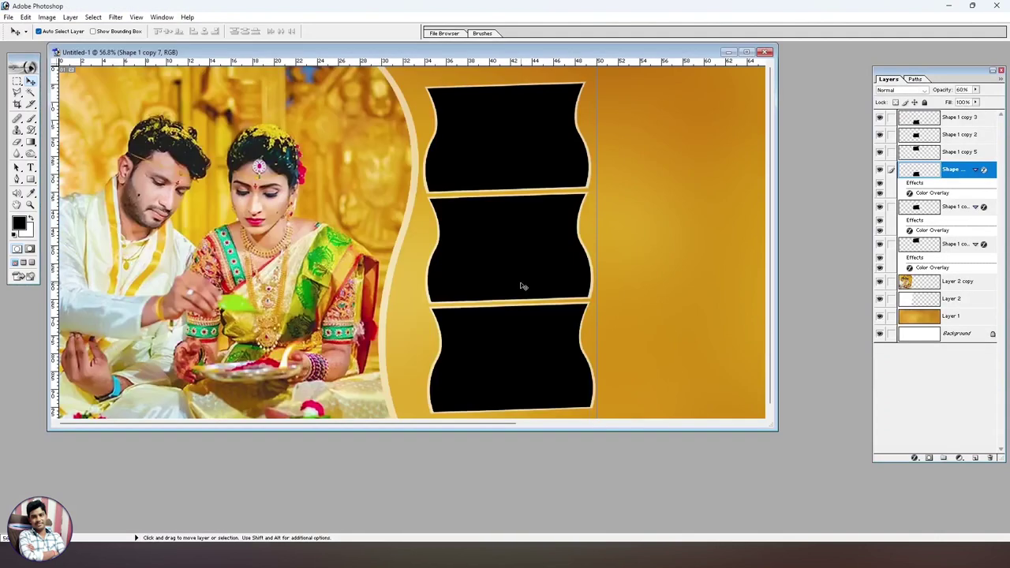
Step: Paste the group photo above Shape 1 copy 5 and clip it into the top frame
left_click(493, 129)
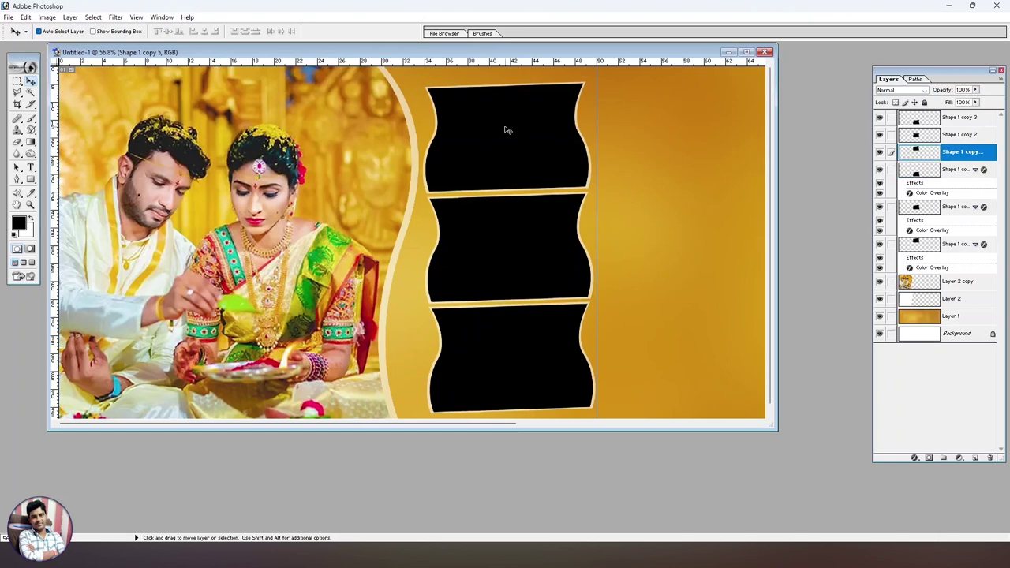
key("ctrl+v")
key("alt")
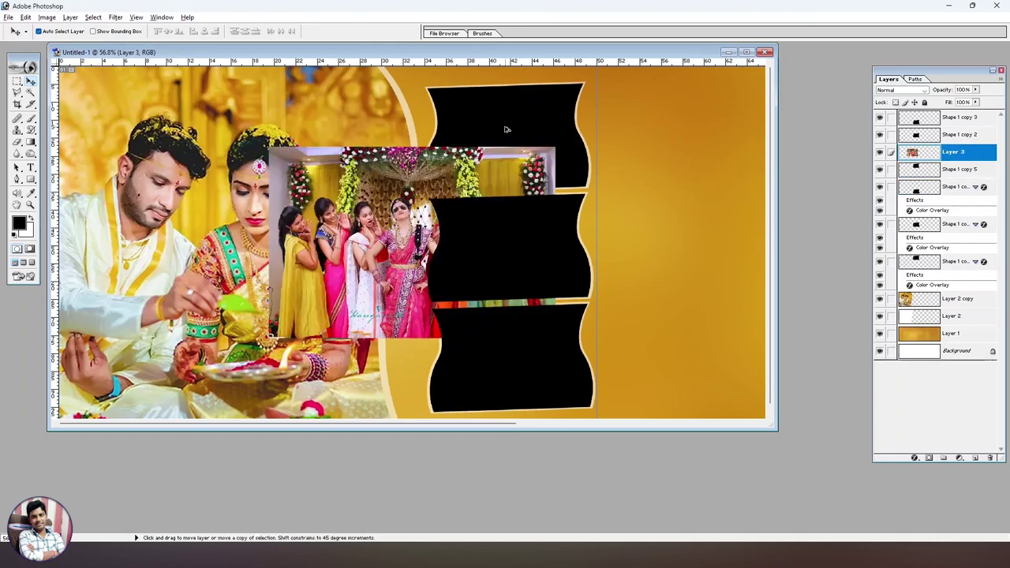
key("ctrl+alt+g")
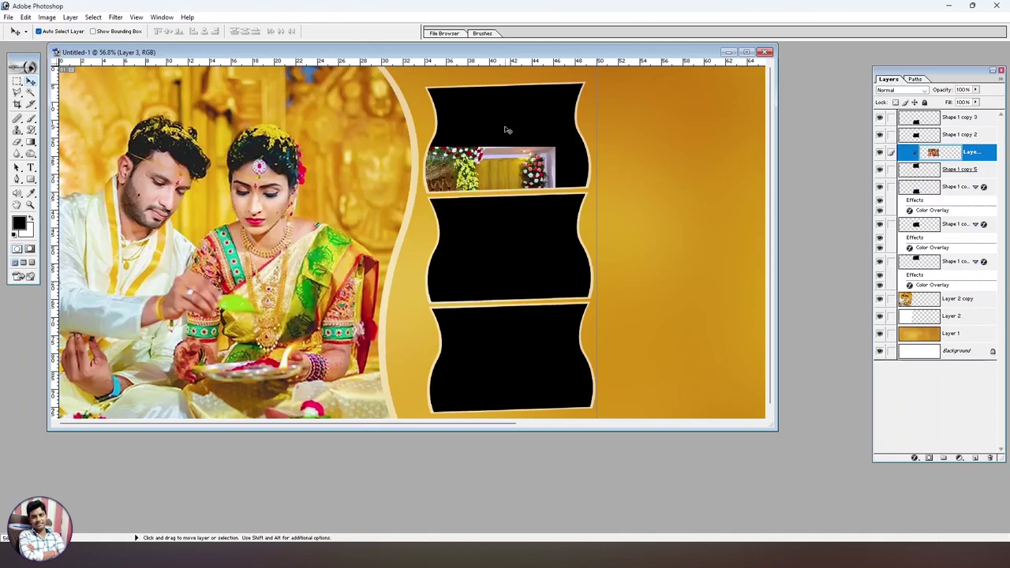
Step: Enlarge the group photo, tilt it about -2.3 degrees and shift it up to fill the frame
key("ctrl+t")
left_click_drag(587, 146, 653, 73)
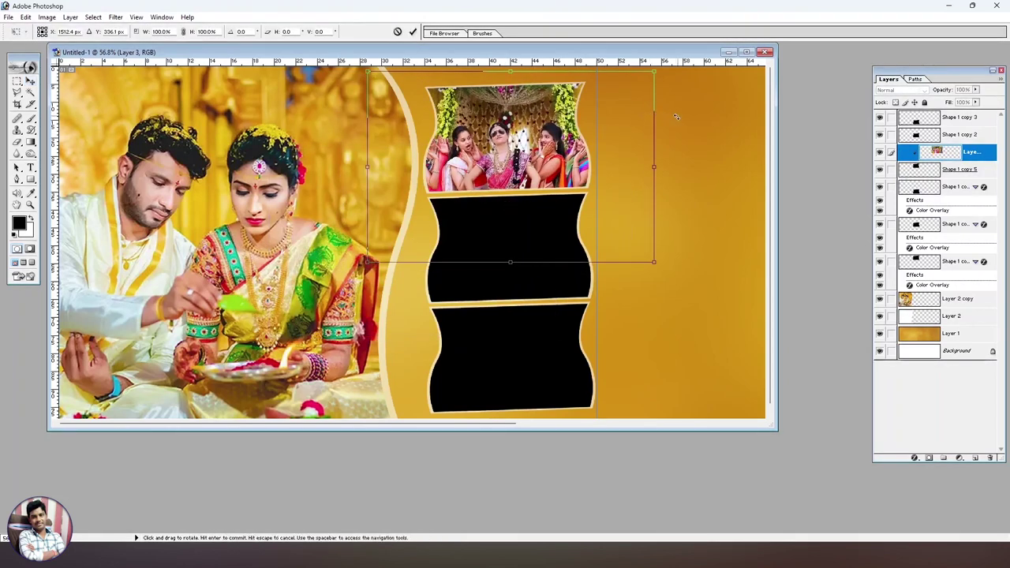
left_click_drag(676, 117, 672, 109)
mouse_move(489, 160)
left_mouse_down()
mouse_move(489, 140)
mouse_move(533, 137)
left_mouse_up()
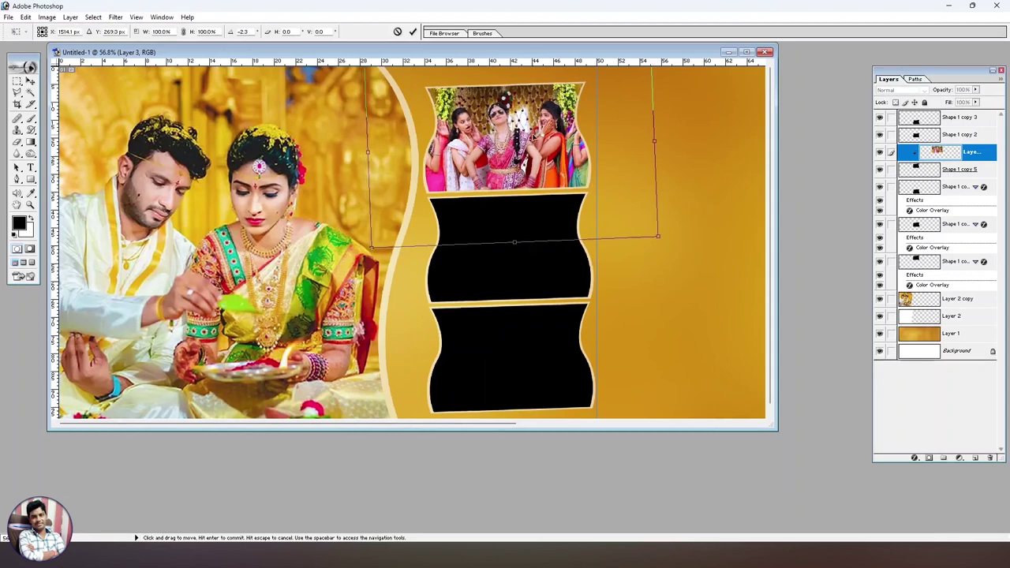
key("Return")
scroll(536, 245, "down", 2)
scroll(536, 252, "up", 2)
scroll(539, 256, "up", 1)
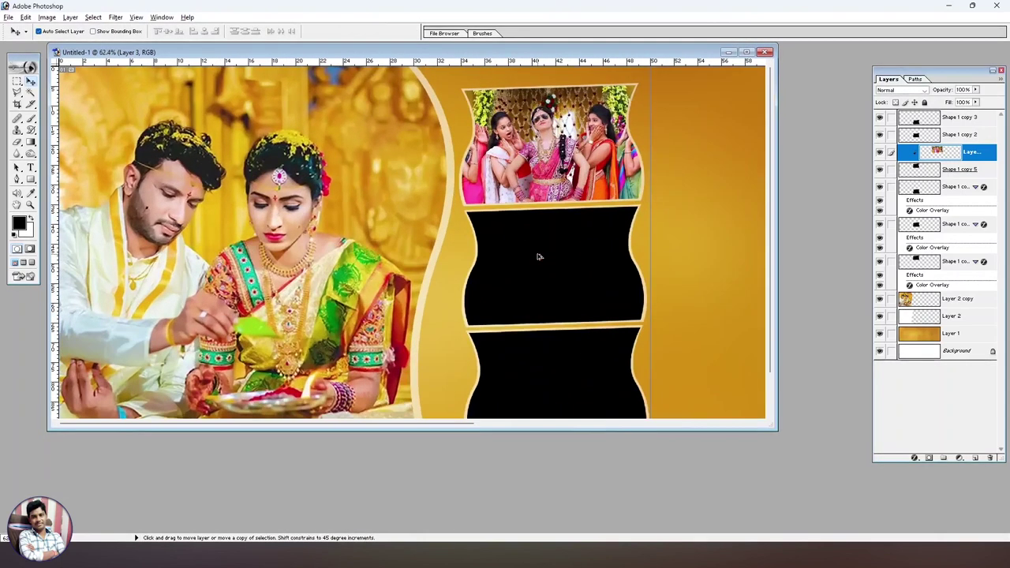
key("alt+Tab")
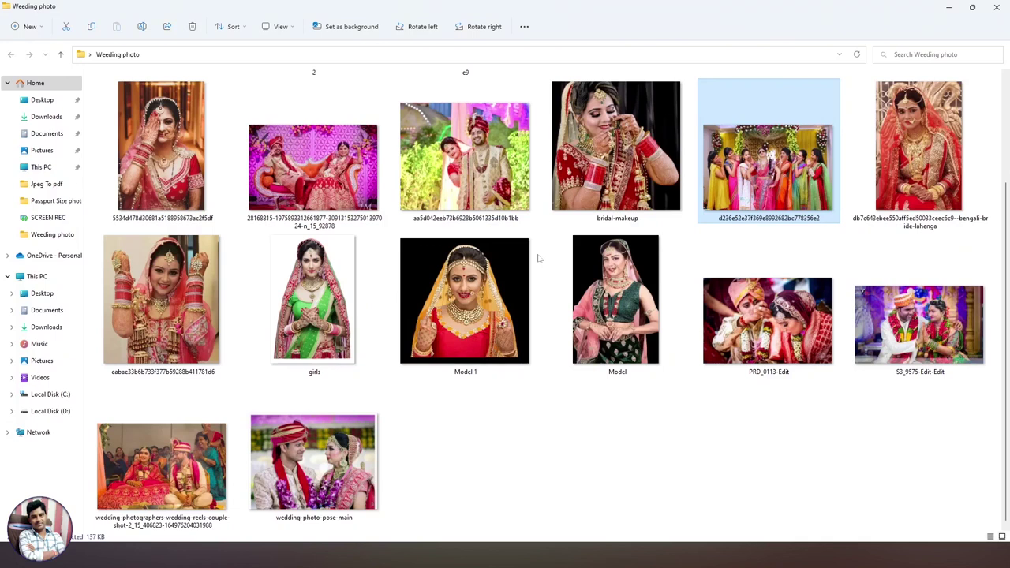
Step: Preview the couple photos and drag S3_9575-Edit-Edit from File Explorer into Photoshop
left_click(491, 168)
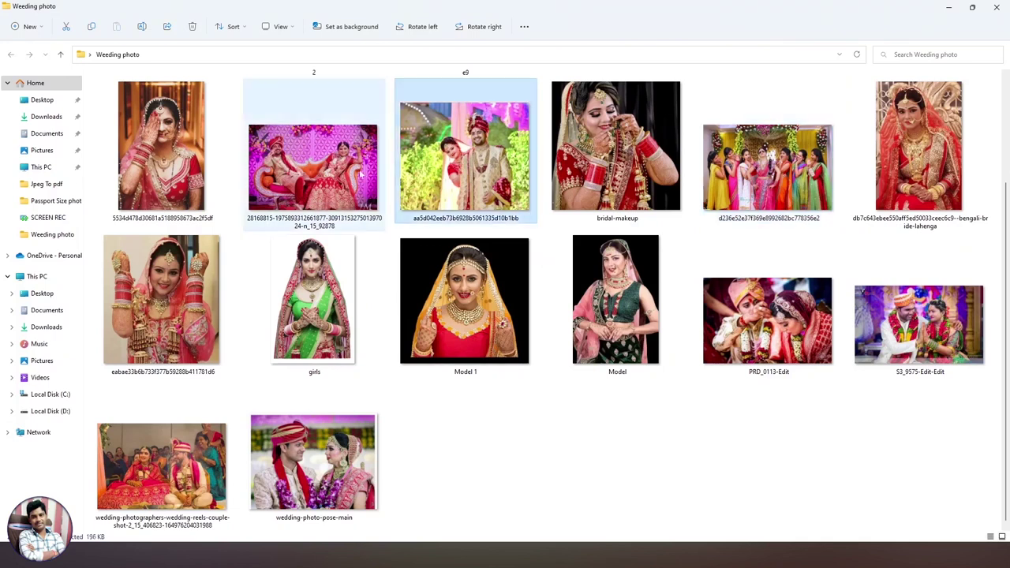
left_click(330, 178)
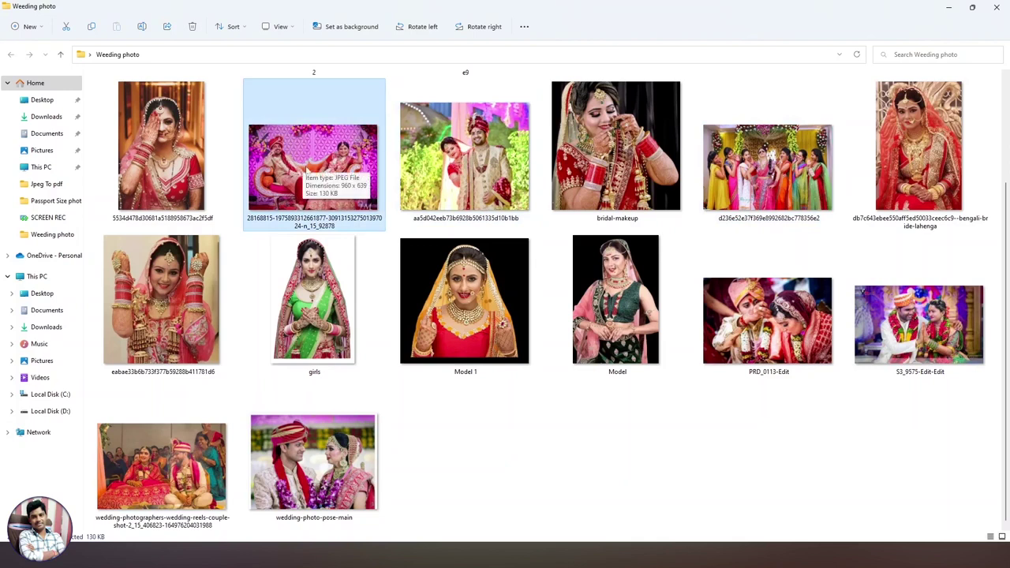
mouse_move(915, 327)
left_mouse_down()
mouse_move(422, 511)
mouse_move(401, 280)
left_mouse_up()
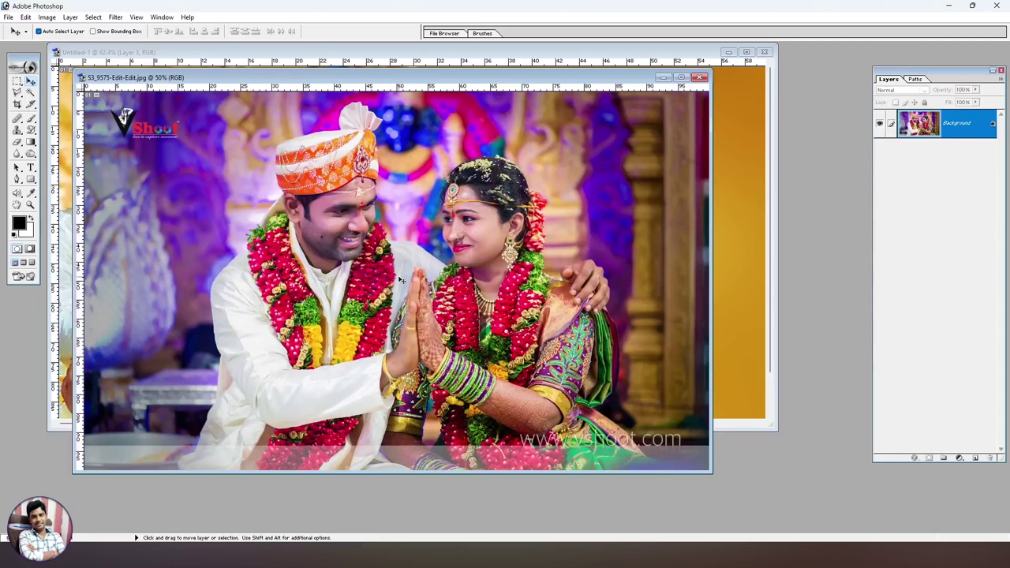
Step: Copy the garlanded couple photo, paste it above Shape 1 copy 2 and clip it
key("ctrl+a")
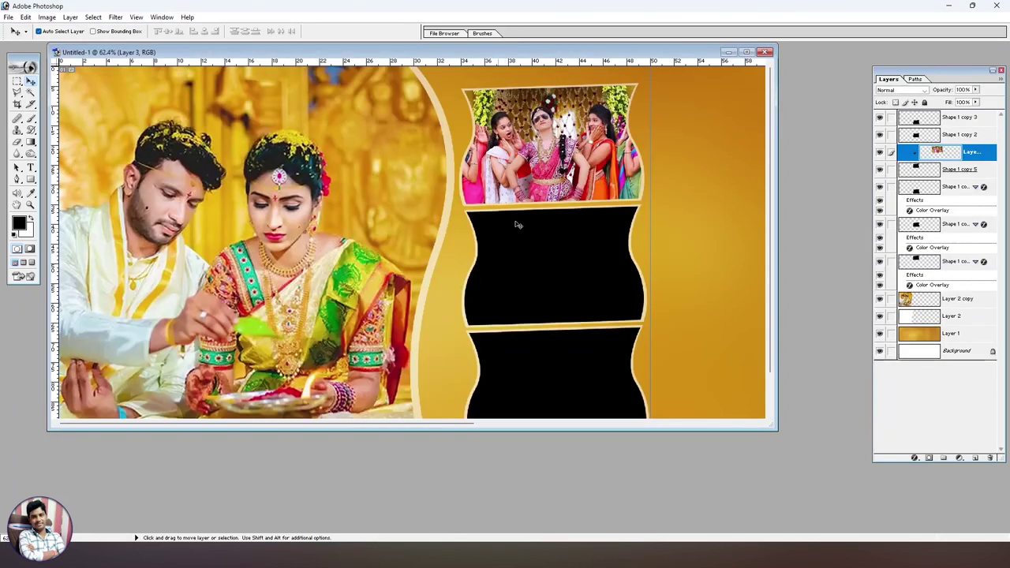
key("ctrl+g")
left_click(555, 249)
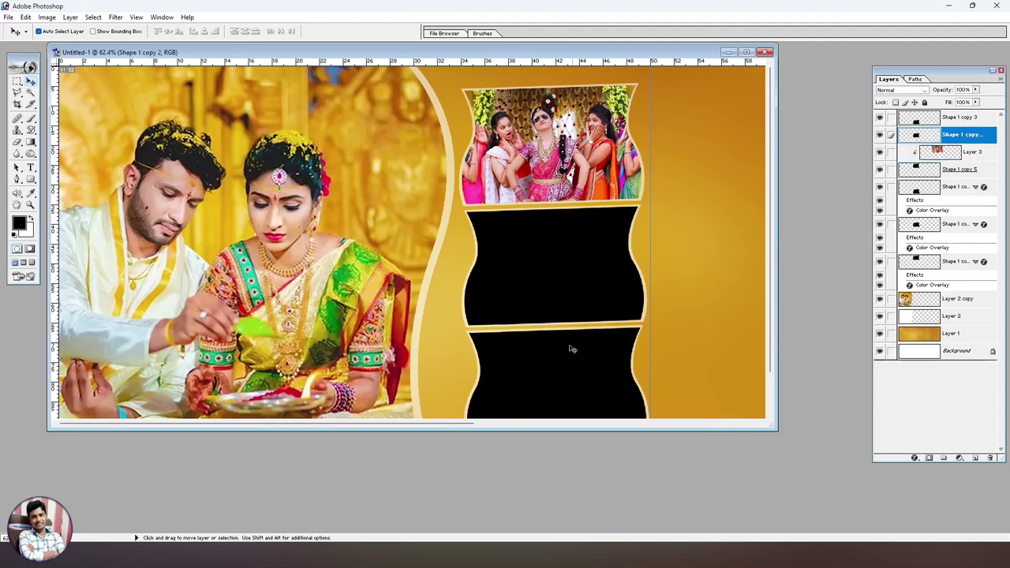
left_click(572, 348)
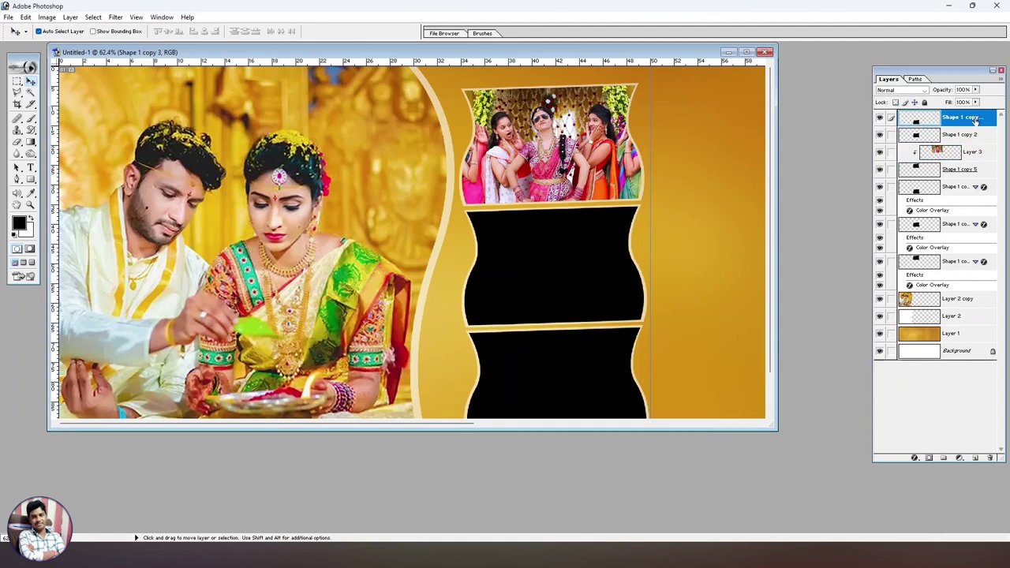
left_click(552, 263)
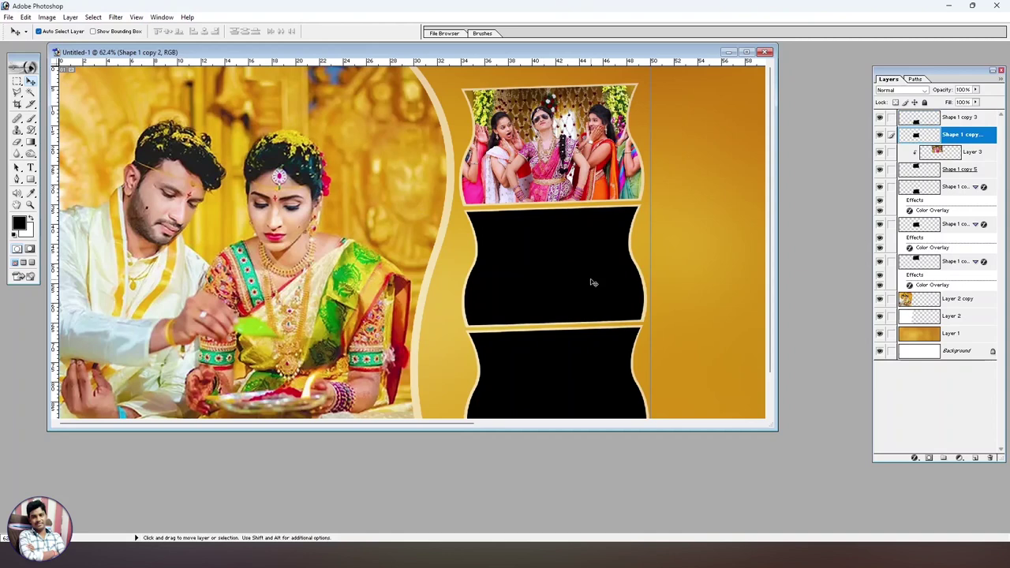
key("ctrl+v")
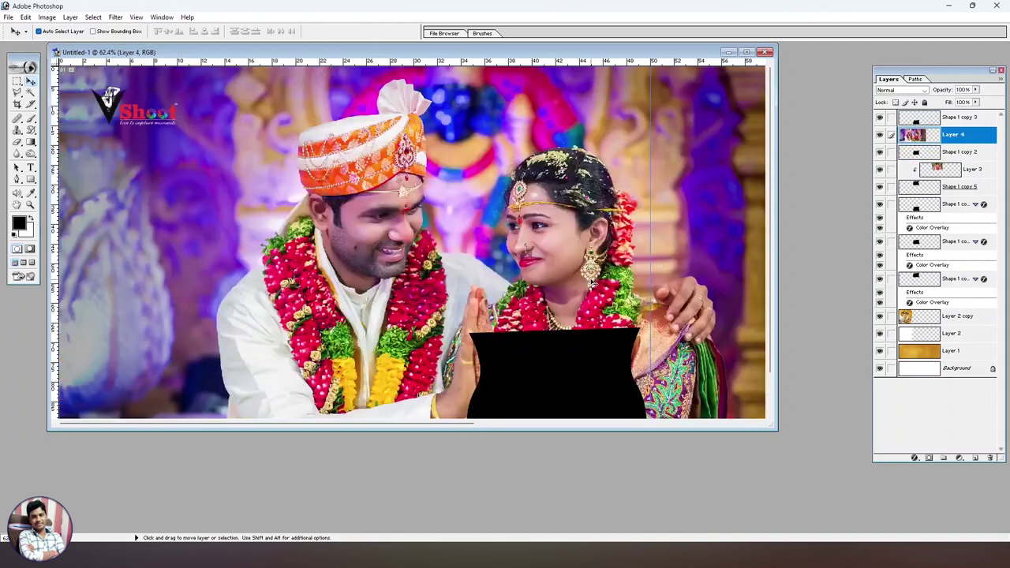
key("alt")
key("ctrl+g")
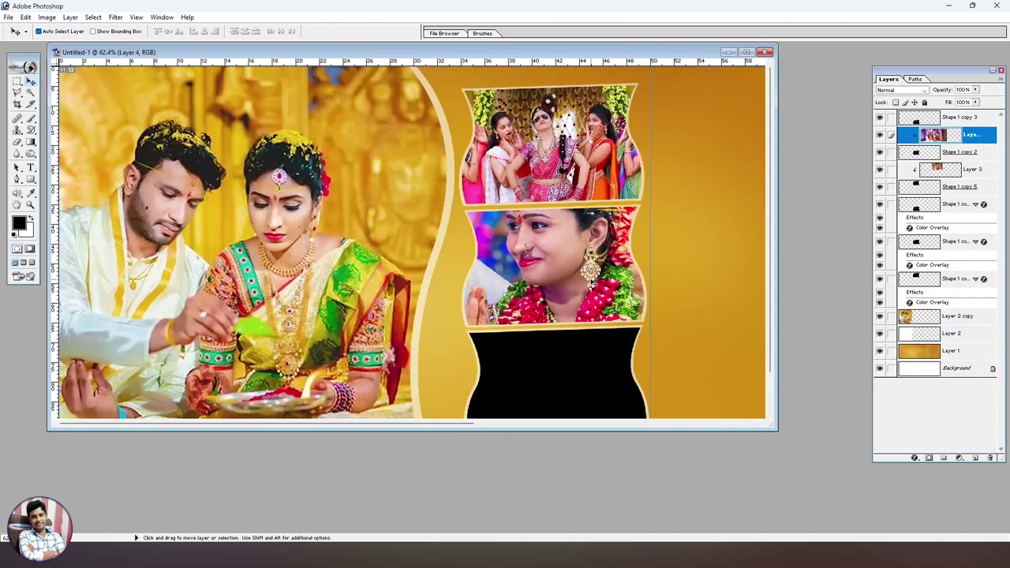
Step: Scale the clipped couple photo to 37.4%, tilt it about -3°, and center it
key("ctrl+t")
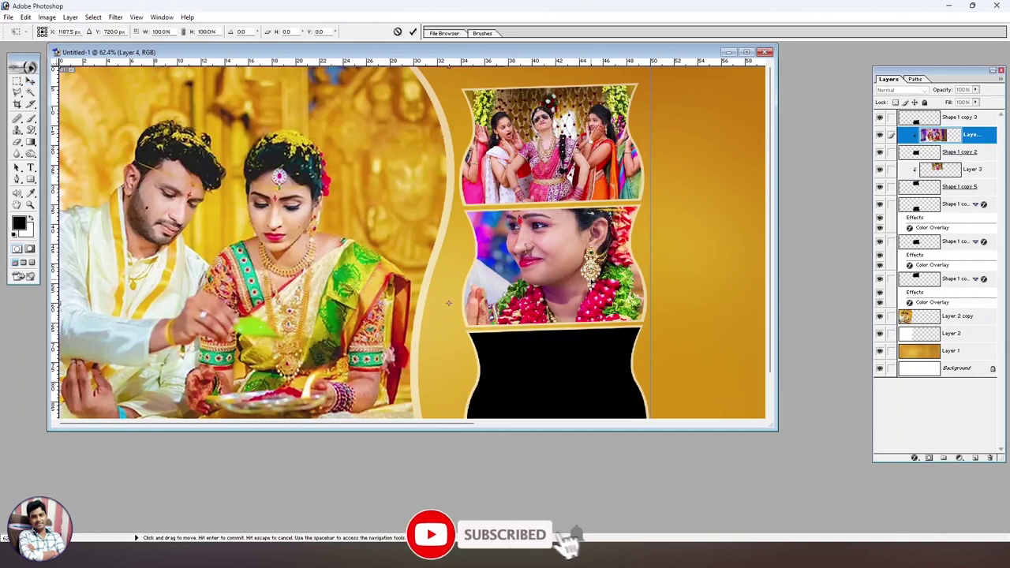
key("ctrl+minus")
key("ctrl+minus")
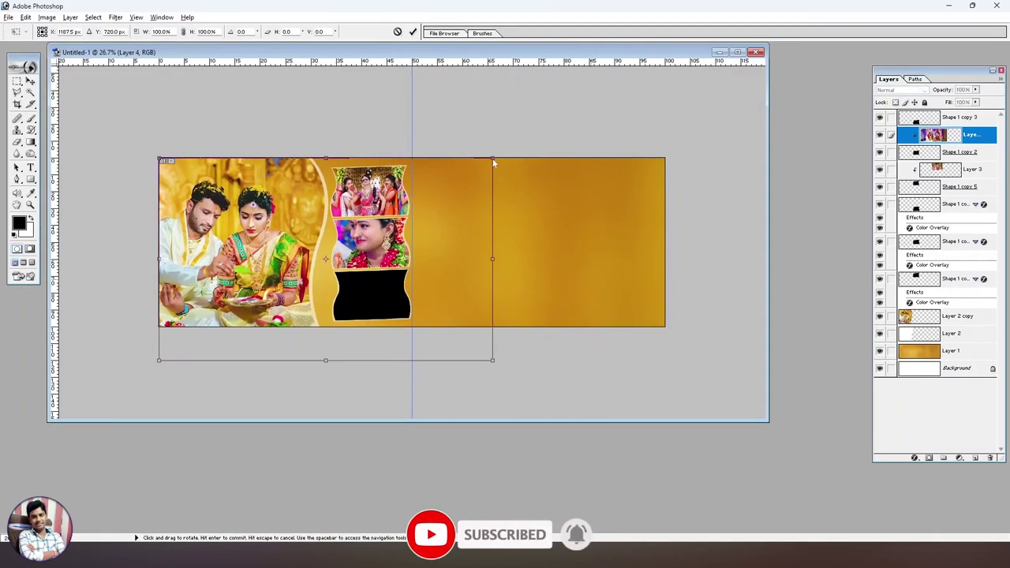
left_click_drag(492, 159, 412, 204)
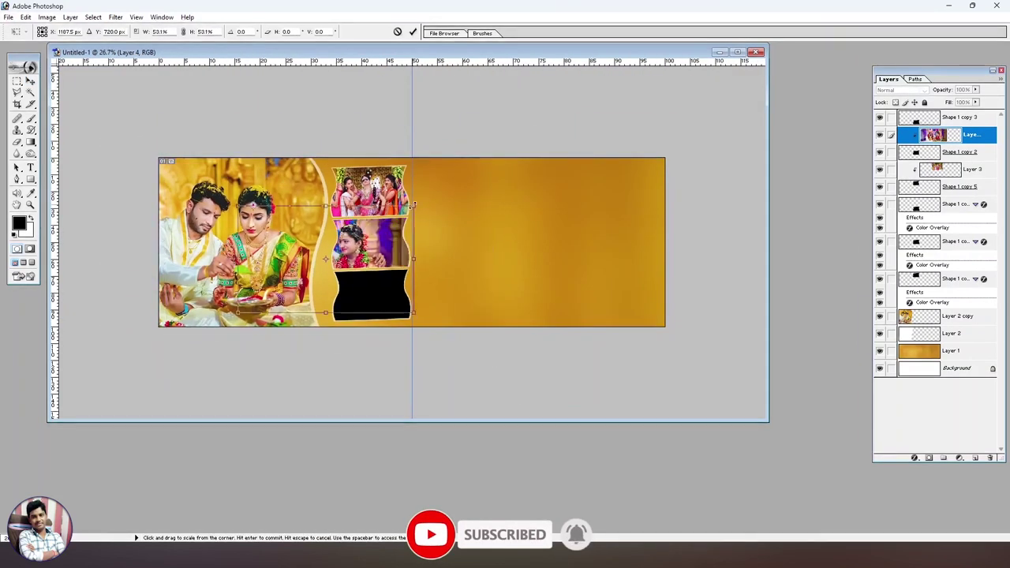
left_click_drag(370, 260, 429, 254)
left_click_drag(471, 198, 439, 218)
key("ctrl+plus")
key("ctrl+plus")
key("ctrl+plus")
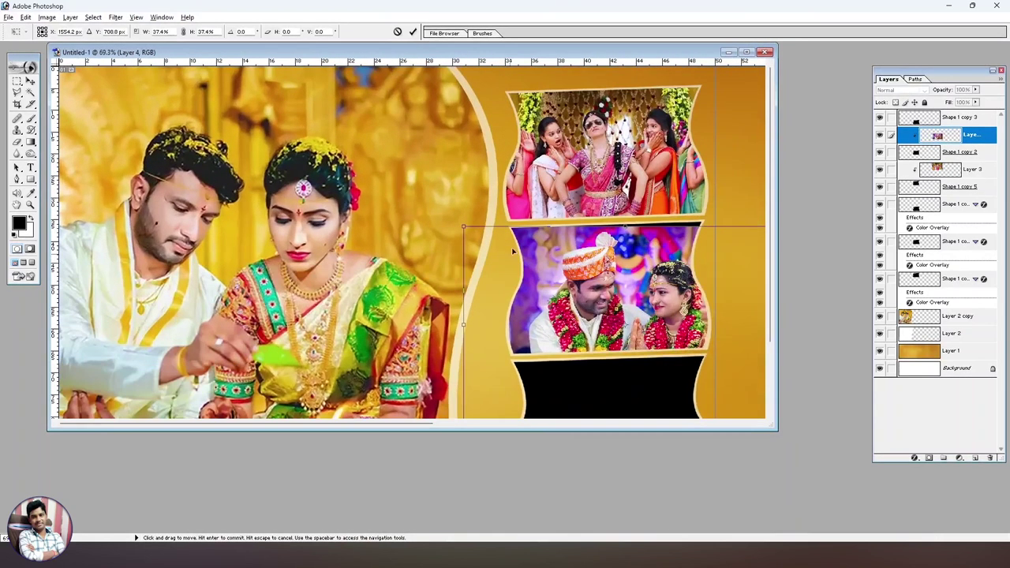
key("ctrl+minus")
left_click_drag(623, 167, 606, 169)
left_click_drag(597, 235, 578, 227)
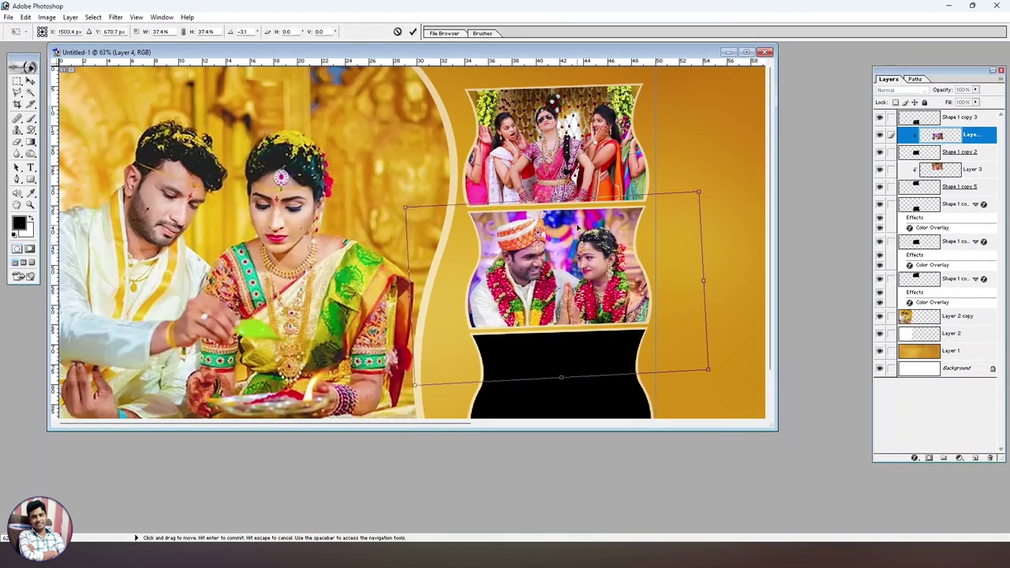
key("Return")
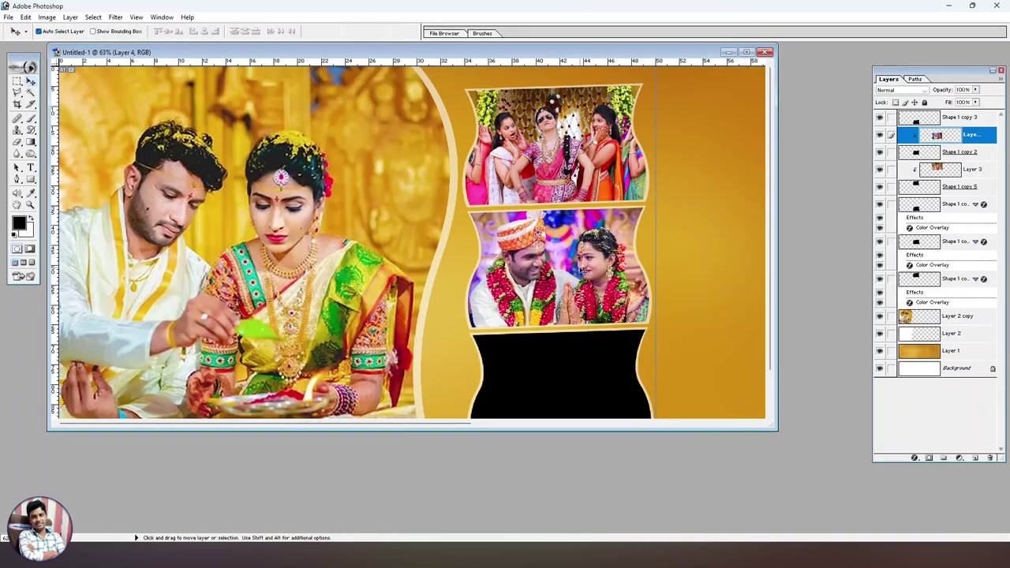
Step: Open 558_15_267553-1571250501975589.jpeg in Photoshop and select its whole canvas
left_click_drag(673, 342, 624, 268)
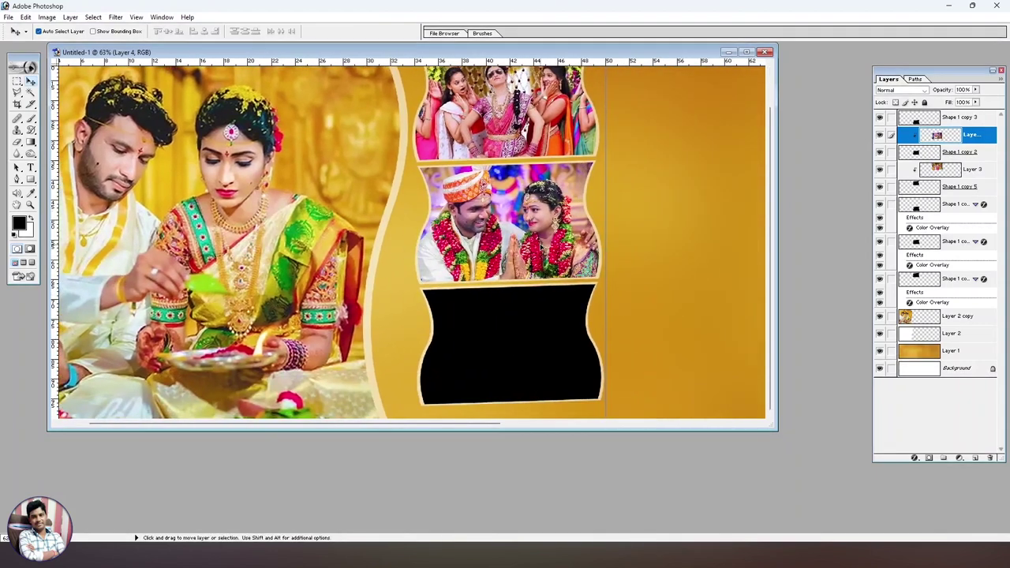
key("alt+Tab")
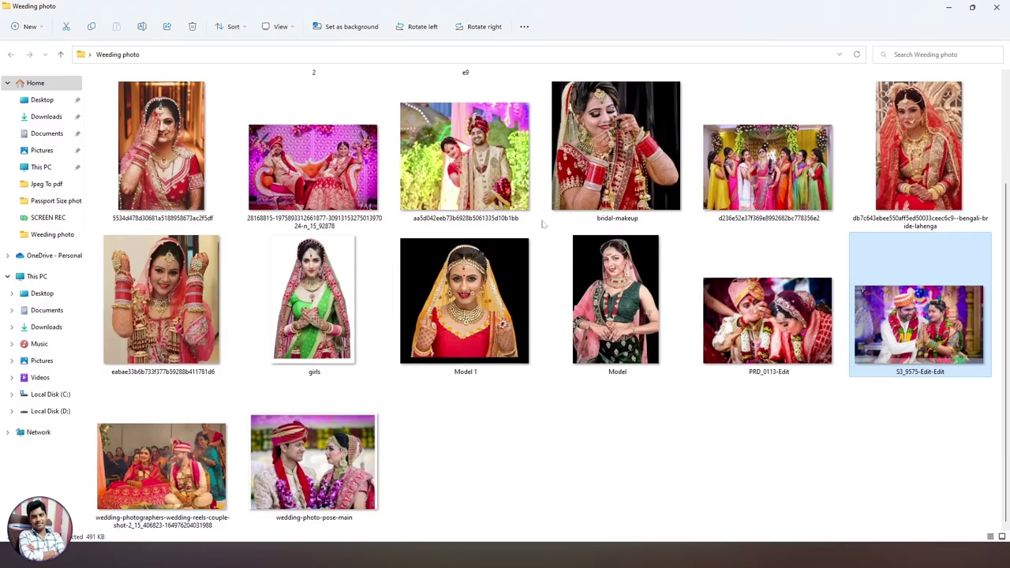
scroll(754, 228, "up", 2)
left_click(697, 164)
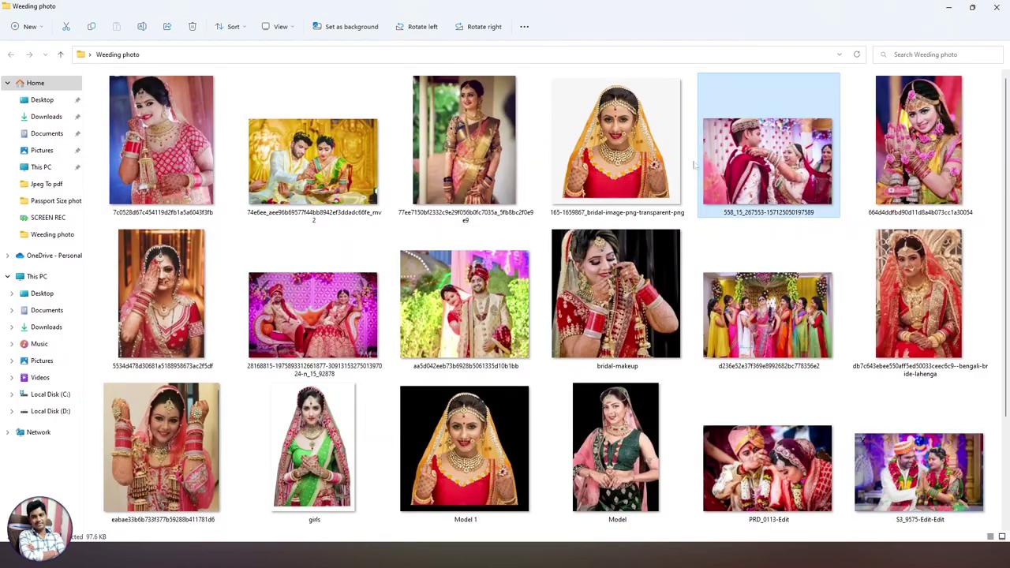
left_click_drag(759, 170, 447, 288)
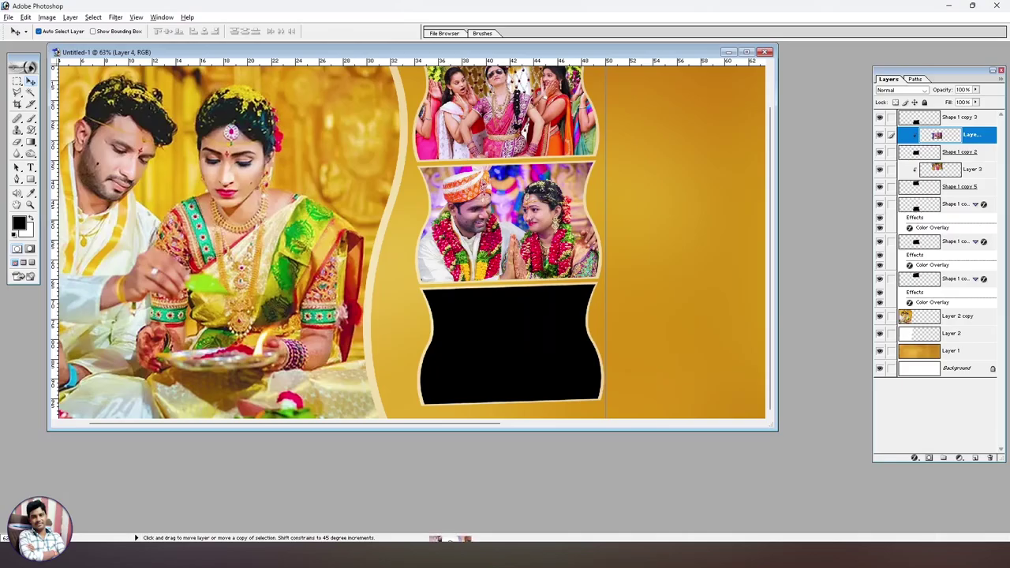
key("ctrl+a")
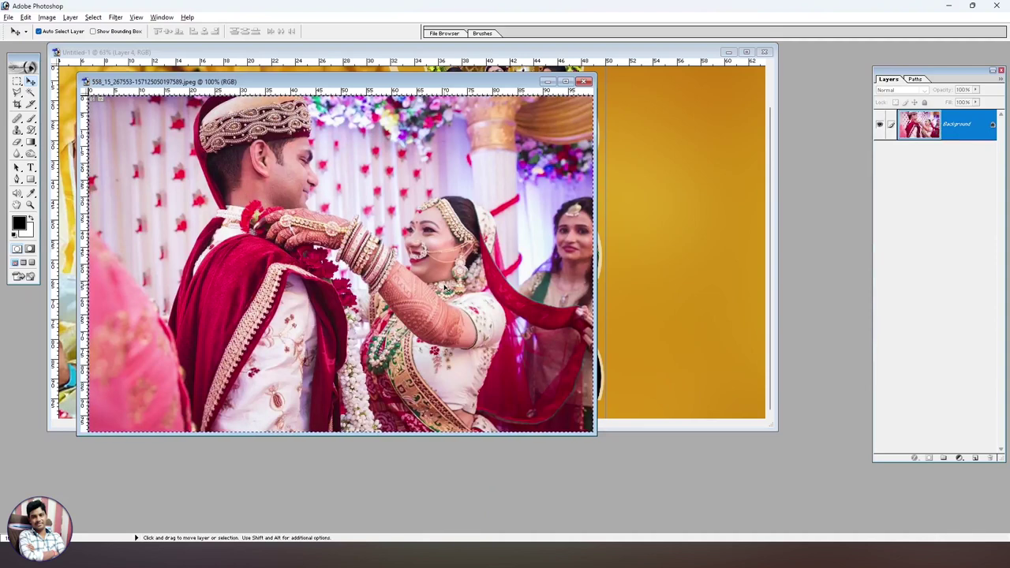
Step: Copy the red-attire couple photo, close it, and clip it into Shape 1 copy 3
key("ctrl+c")
key("ctrl+w")
left_click(495, 355)
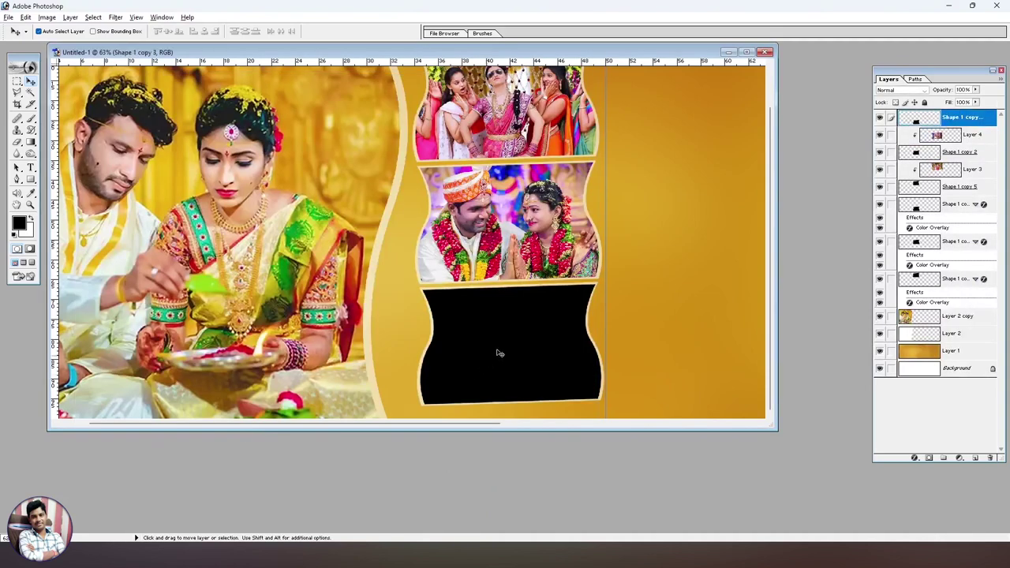
key("ctrl+v")
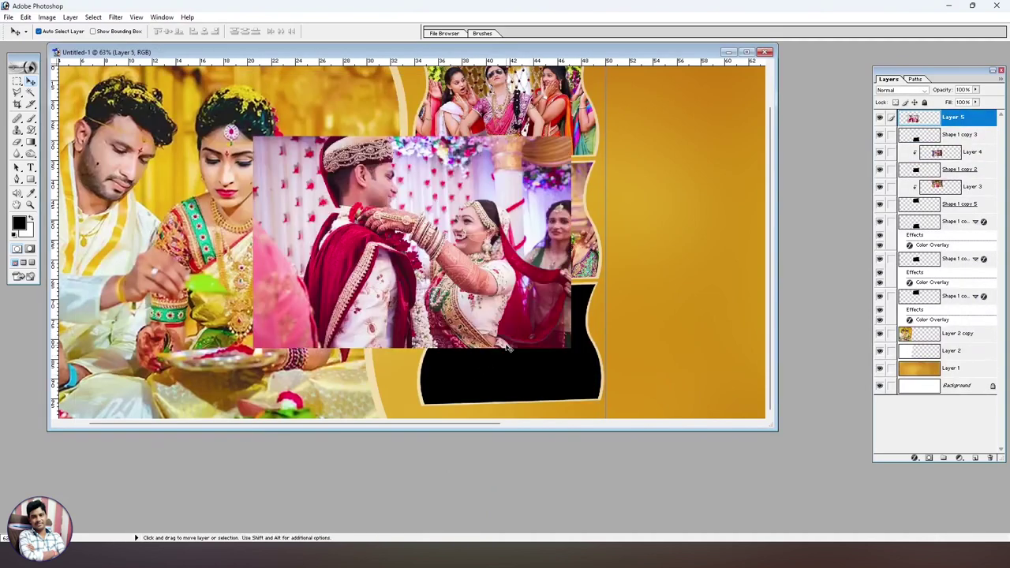
key("ctrl+g")
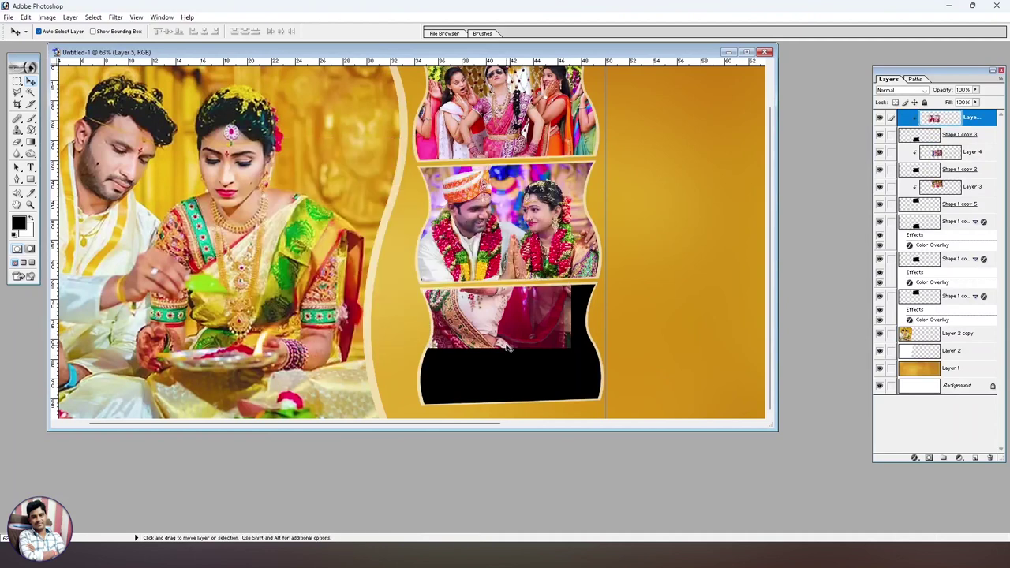
Step: Move the photo down, scale it to about 77%, and tilt it slightly
key("ctrl+t")
key("ctrl+0")
mouse_move(378, 293)
left_mouse_down()
mouse_move(392, 329)
mouse_move(420, 348)
left_mouse_up()
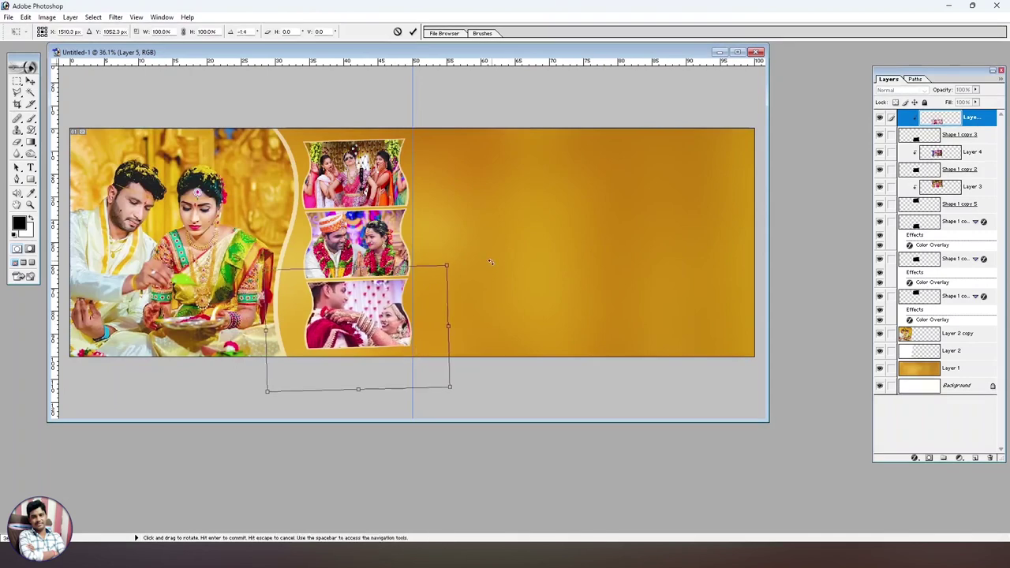
left_click_drag(448, 267, 402, 301)
scroll(403, 302, "up", 4)
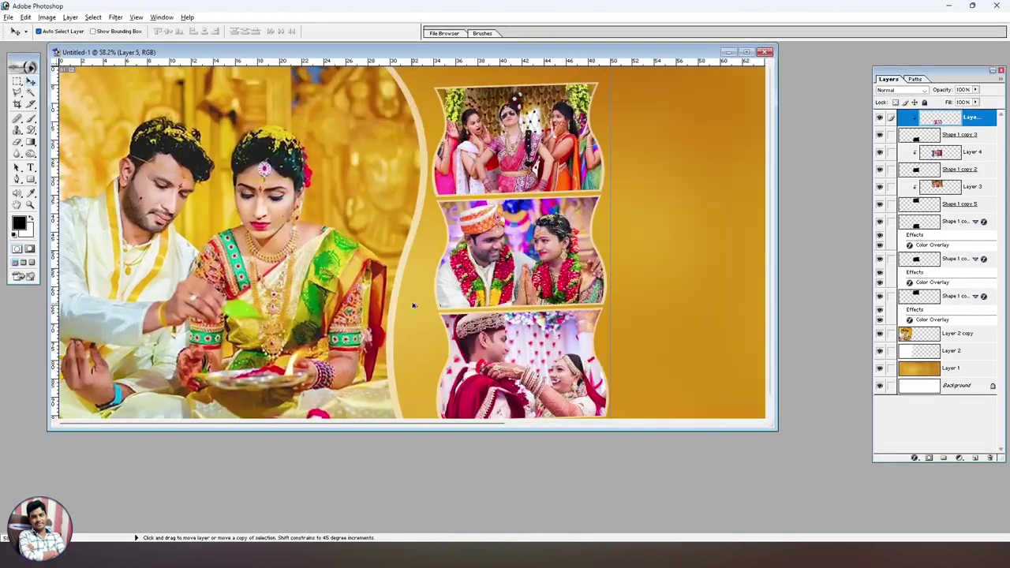
left_click_drag(503, 303, 376, 288)
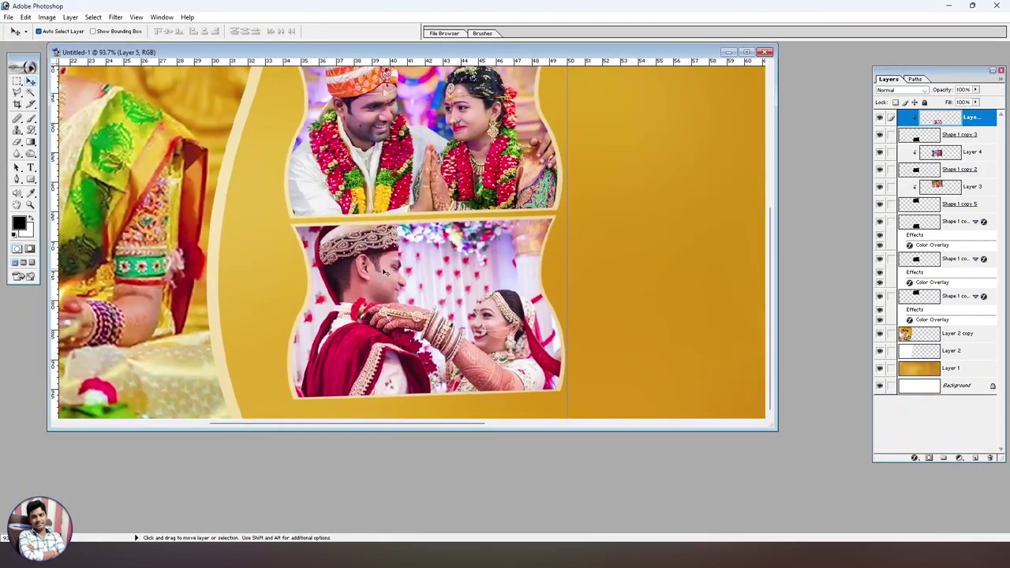
key("ctrl+t")
left_click_drag(656, 216, 654, 210)
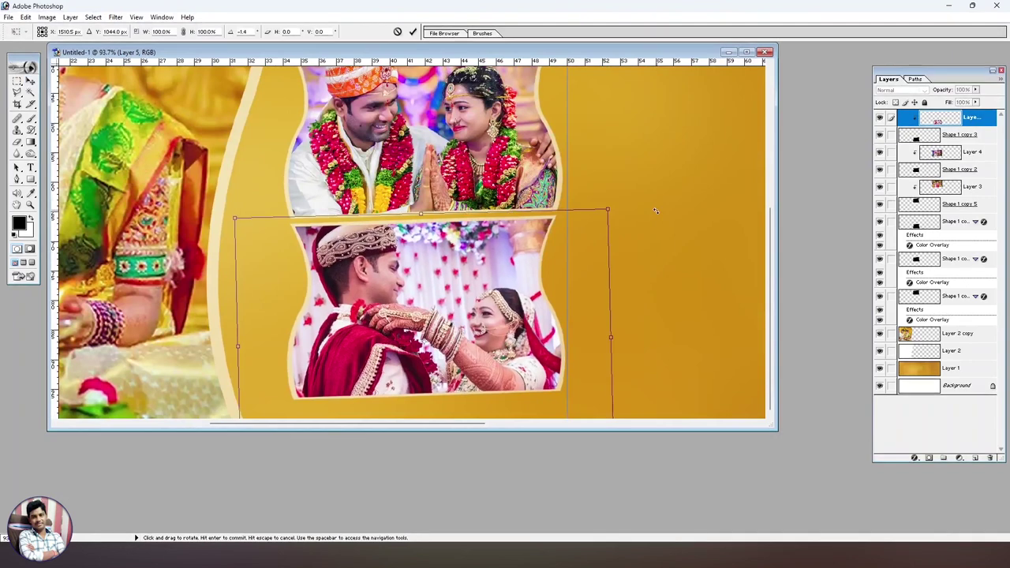
key("Return")
Step: Open the Model.png cutout bride in Photoshop
scroll(494, 297, "down", 2)
scroll(493, 298, "down", 2)
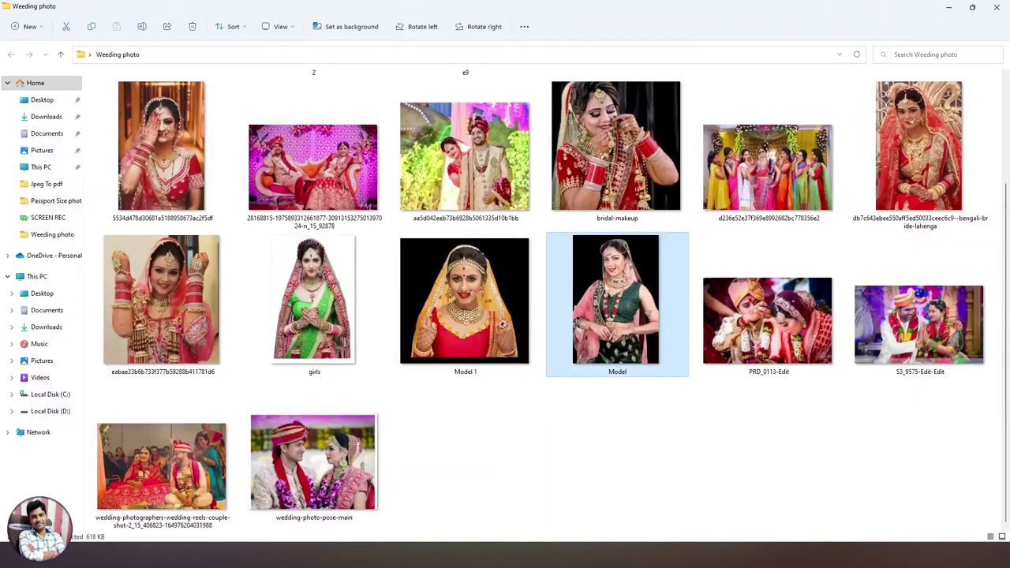
mouse_move(622, 290)
left_mouse_down()
mouse_move(454, 533)
mouse_move(453, 273)
left_mouse_up()
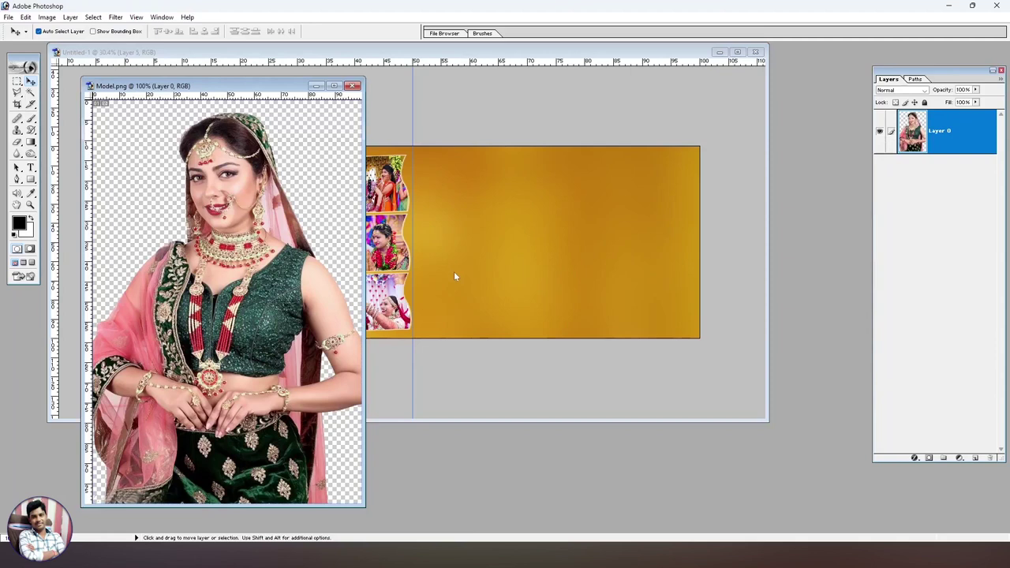
Step: Paste the bride into Untitled-1, scaled to 156% at the right edge
left_click(454, 274)
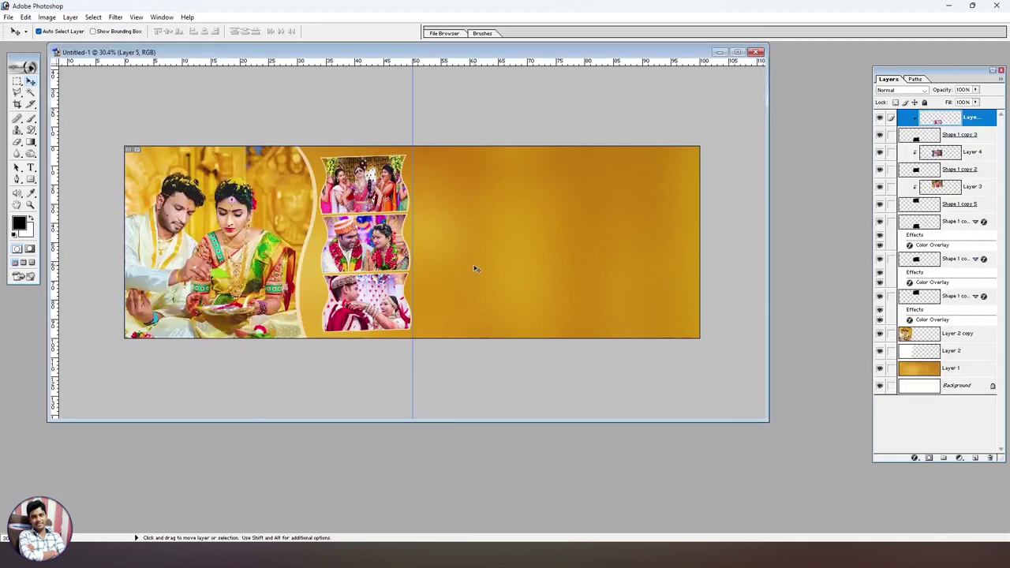
key("ctrl+v")
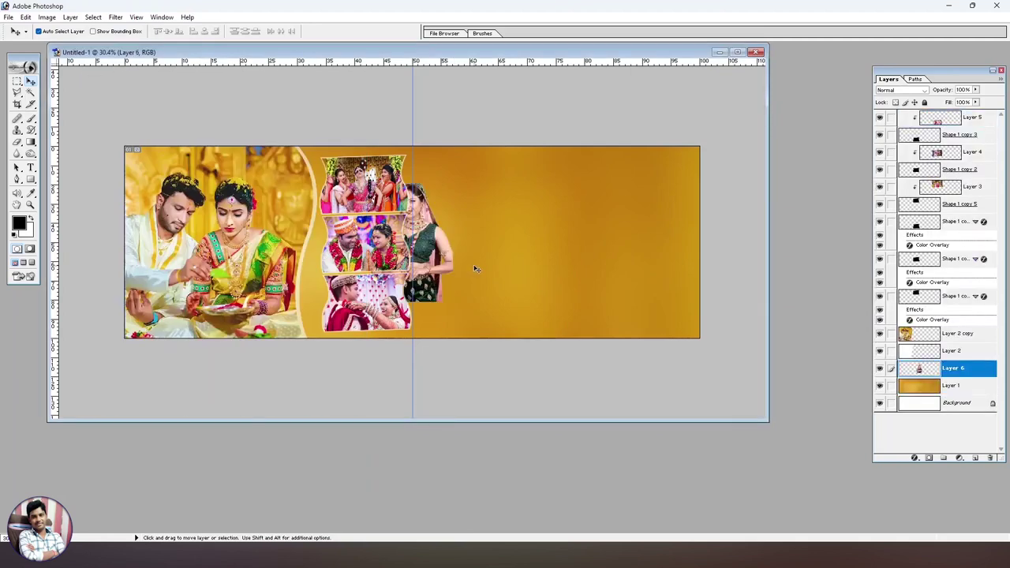
key("ctrl+t")
left_click_drag(430, 253, 681, 274)
left_click_drag(699, 222, 750, 155)
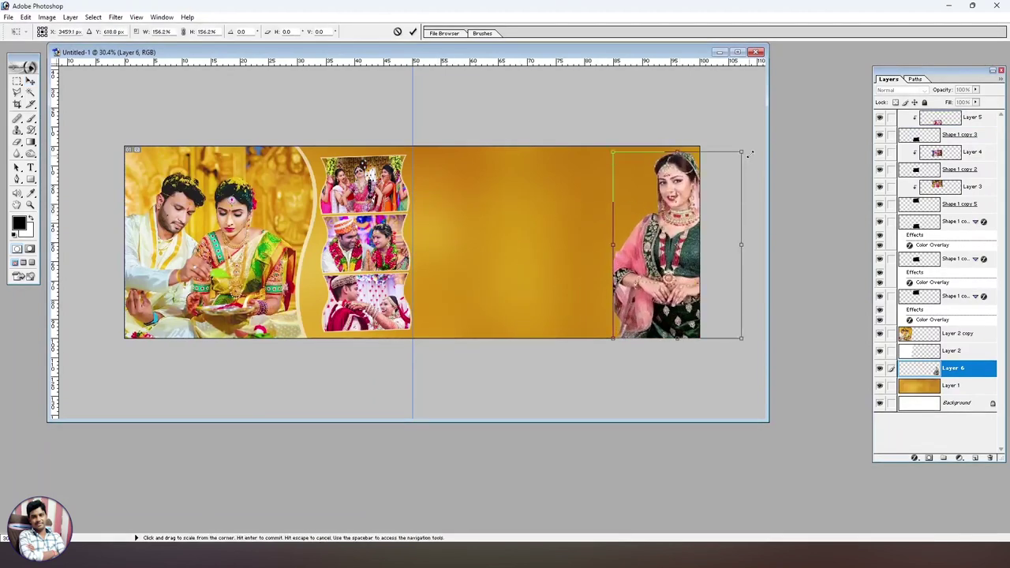
left_click_drag(678, 236, 657, 248)
key("Return")
key("ctrl+0")
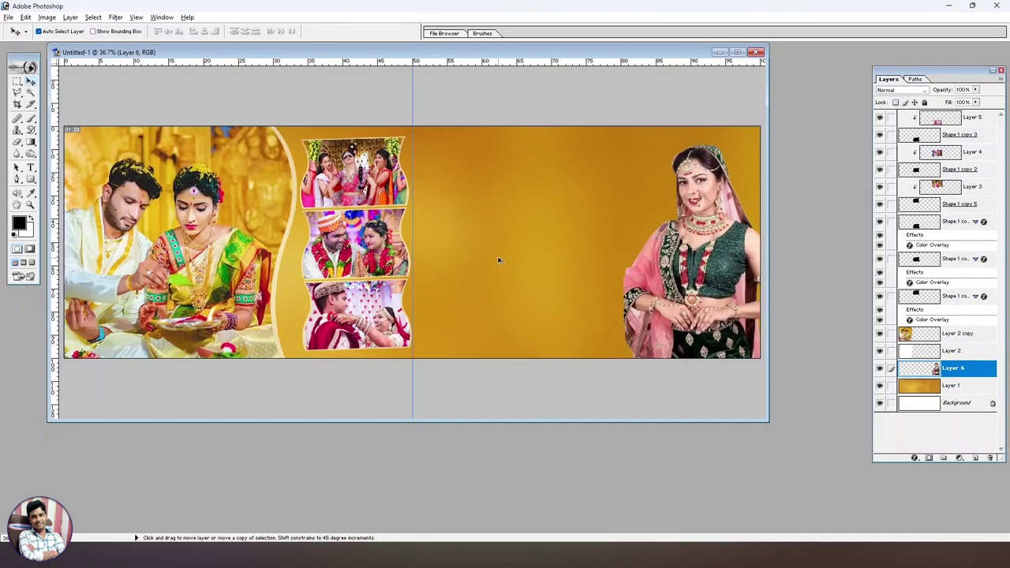
Step: Open the PRD_0113-Edit photo from the wedding folder in Photoshop
key("alt+Tab")
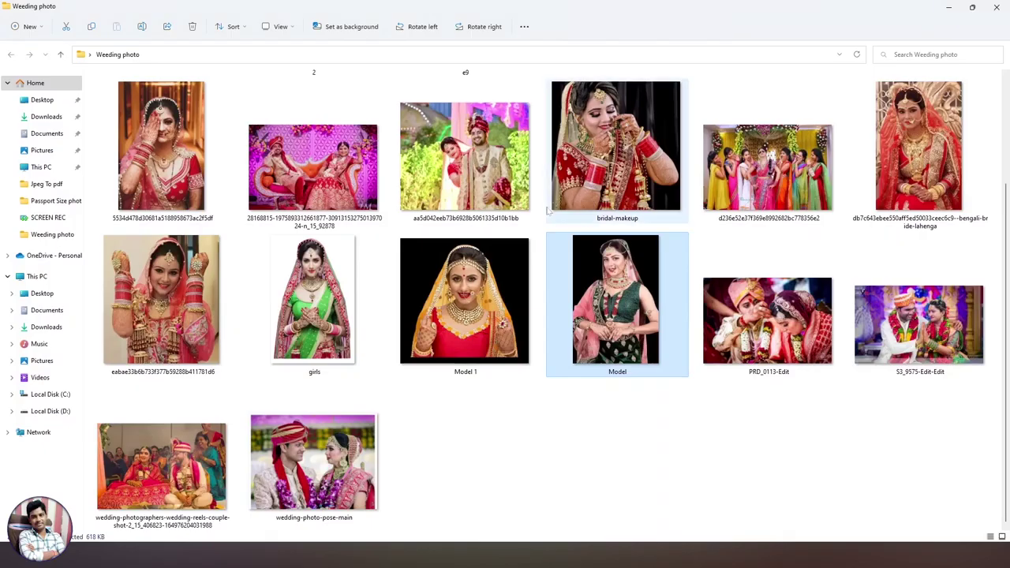
left_click(747, 286)
mouse_move(771, 310)
left_mouse_down()
mouse_move(446, 424)
mouse_move(431, 256)
left_mouse_up()
Step: Copy PRD_0113-Edit into the spread and position it in the right half
key("ctrl+a")
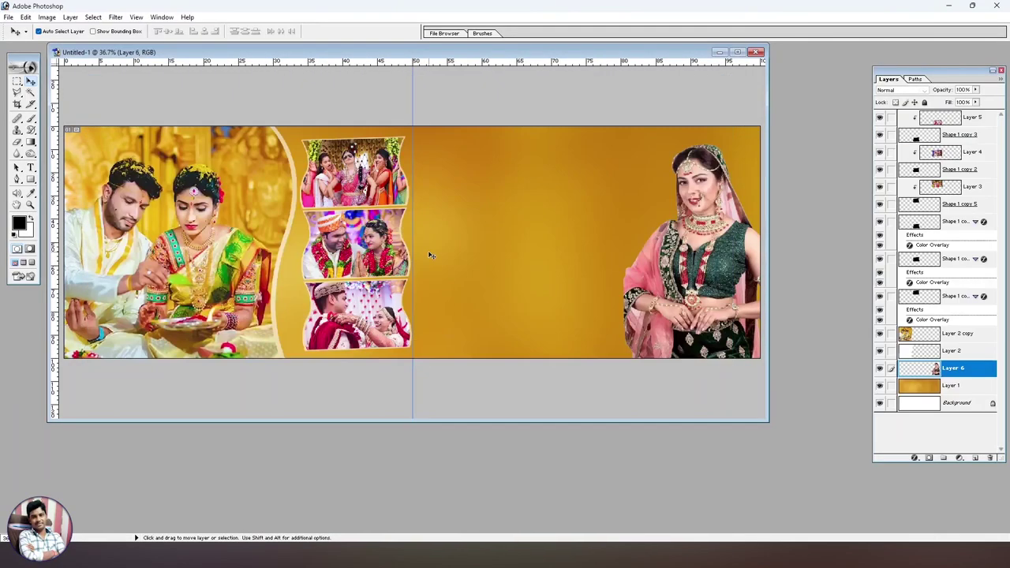
key("ctrl+w")
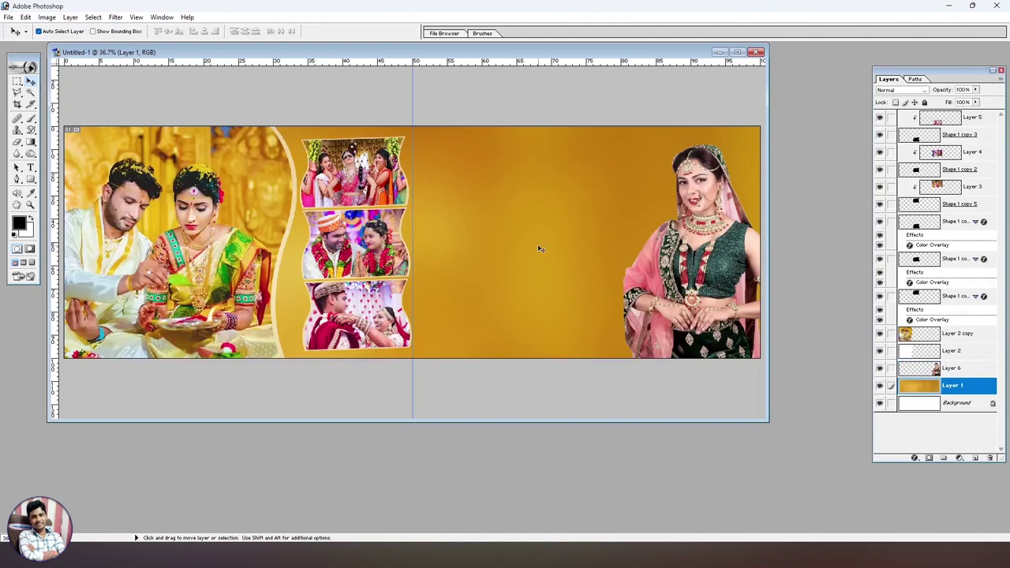
key("ctrl+v")
key("ctrl+t")
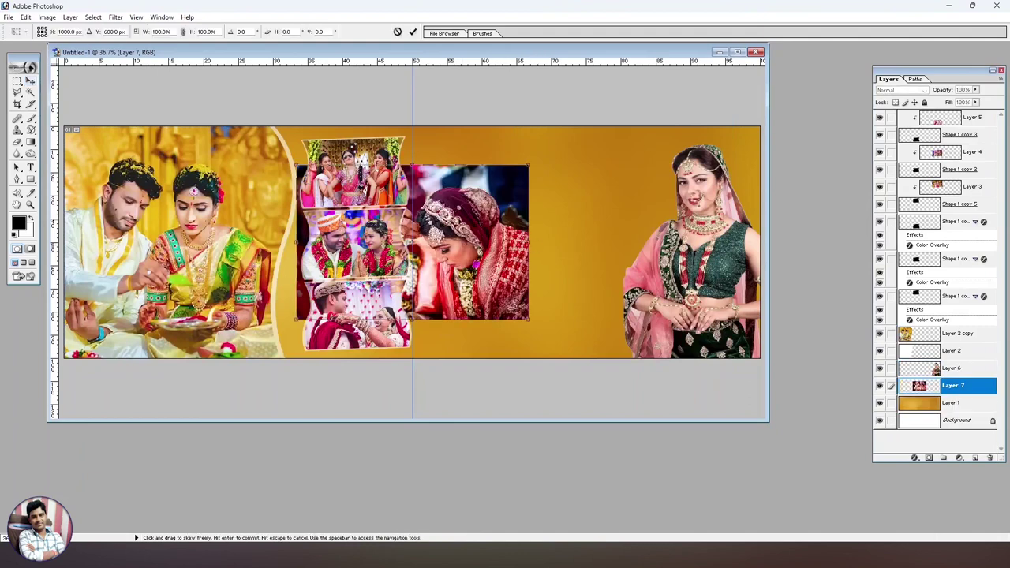
left_click_drag(520, 247, 651, 254)
left_click_drag(578, 223, 569, 223)
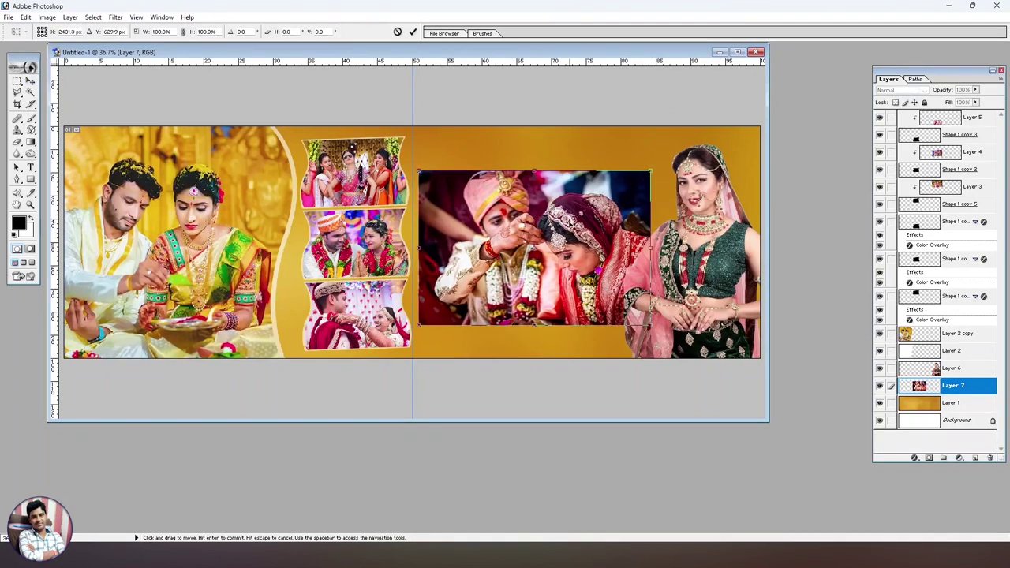
key("Return")
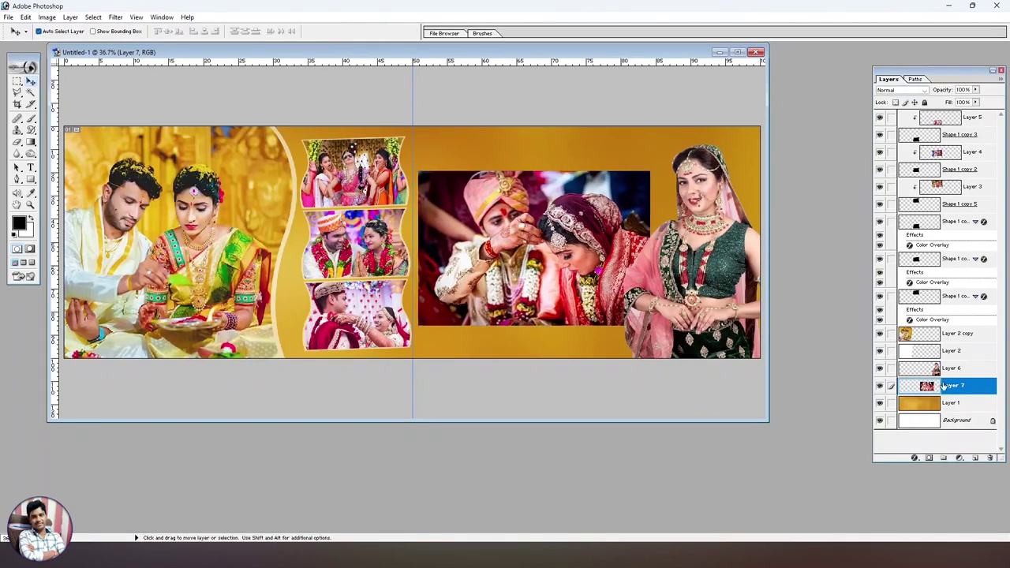
Step: Move Layer 7 to the top of the layer stack and center it in view
left_click_drag(930, 387, 929, 119)
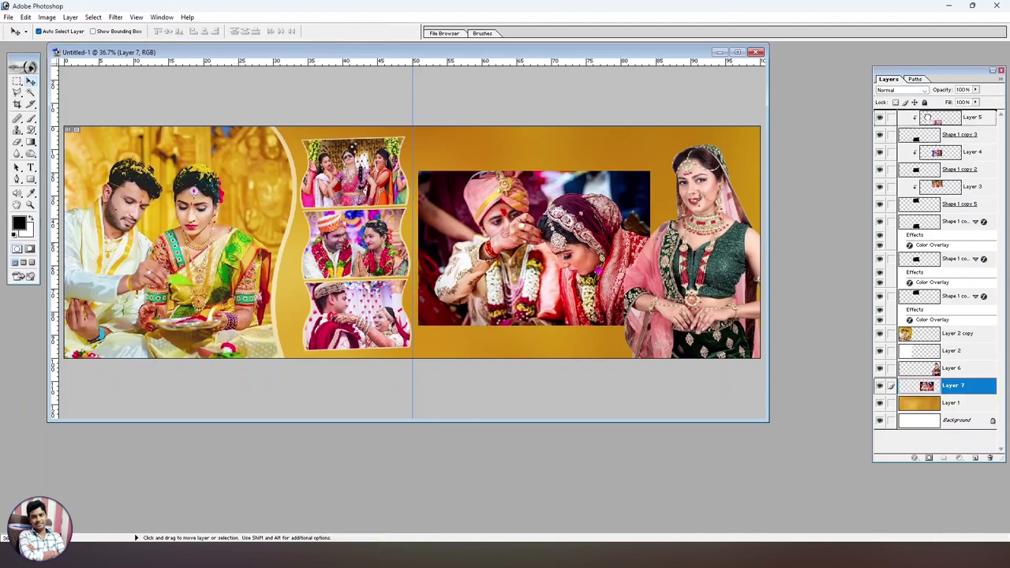
scroll(593, 259, "up", 2)
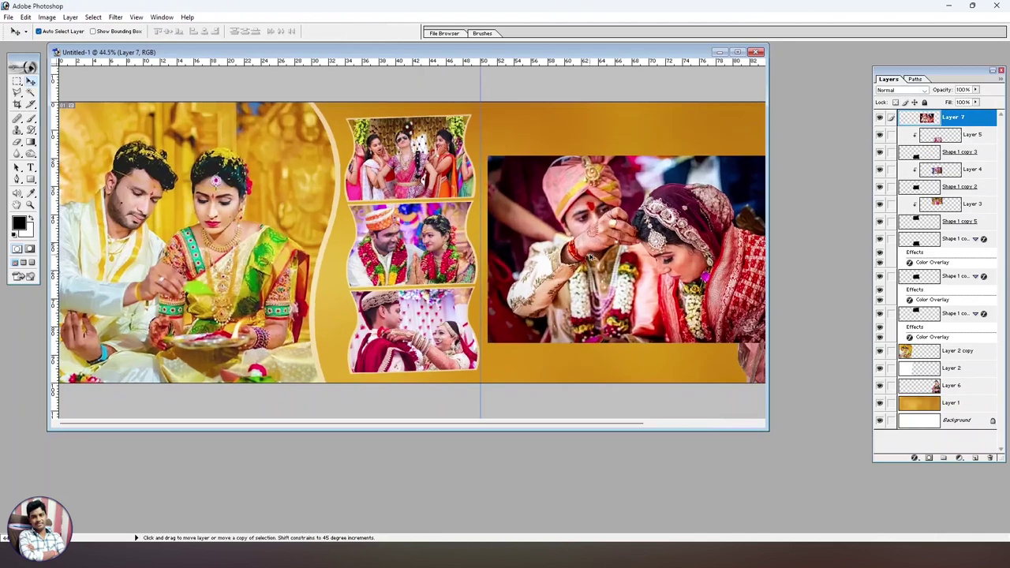
scroll(594, 258, "up", 2)
scroll(594, 259, "up", 2)
left_click_drag(761, 241, 452, 219)
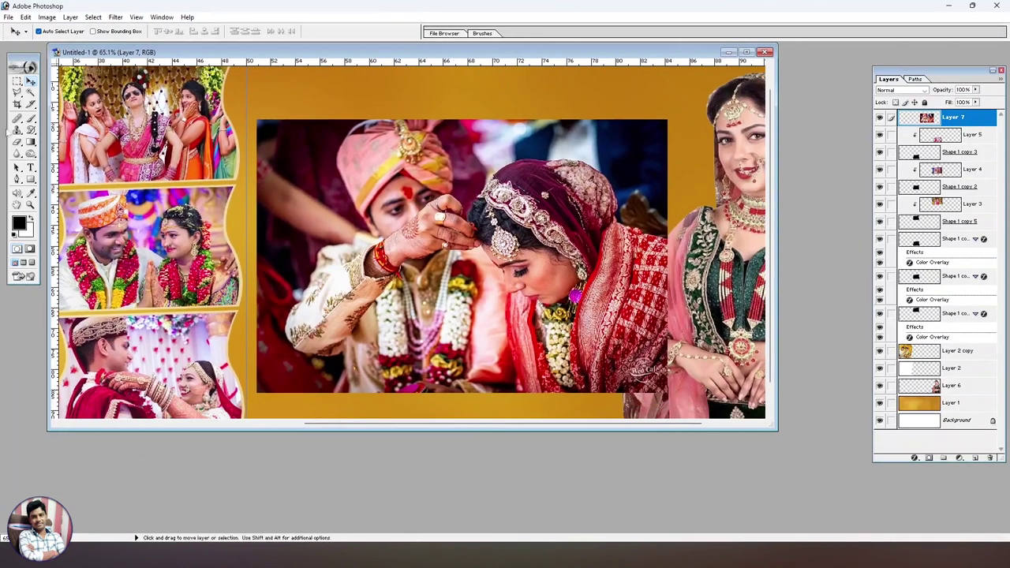
key("e")
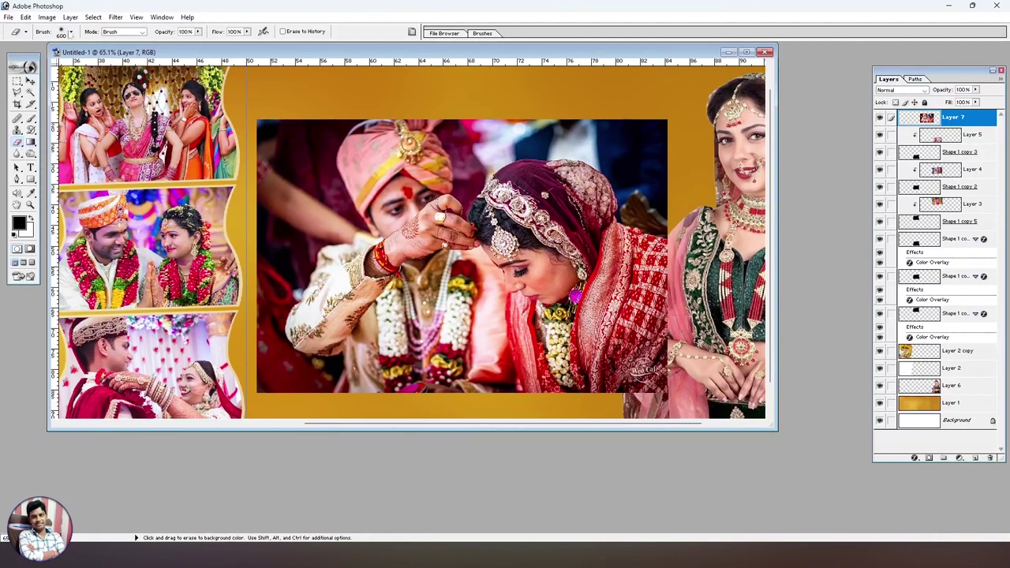
Step: Set the Eraser to Brush mode with the 65 px soft brush preset
left_click(130, 31)
left_click(114, 35)
left_click(71, 33)
scroll(62, 124, "down", 3)
scroll(59, 128, "down", 2)
scroll(49, 143, "down", 2)
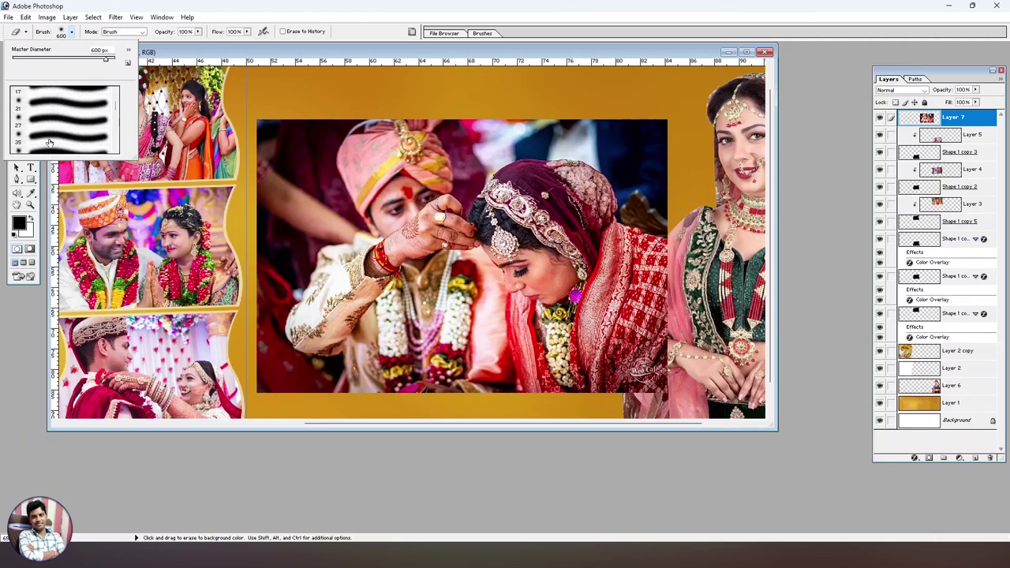
left_click(49, 140)
left_click(199, 35)
Step: Enlarge the soft eraser to 173 px and fade the photo's top-left and right edges
left_click(246, 32)
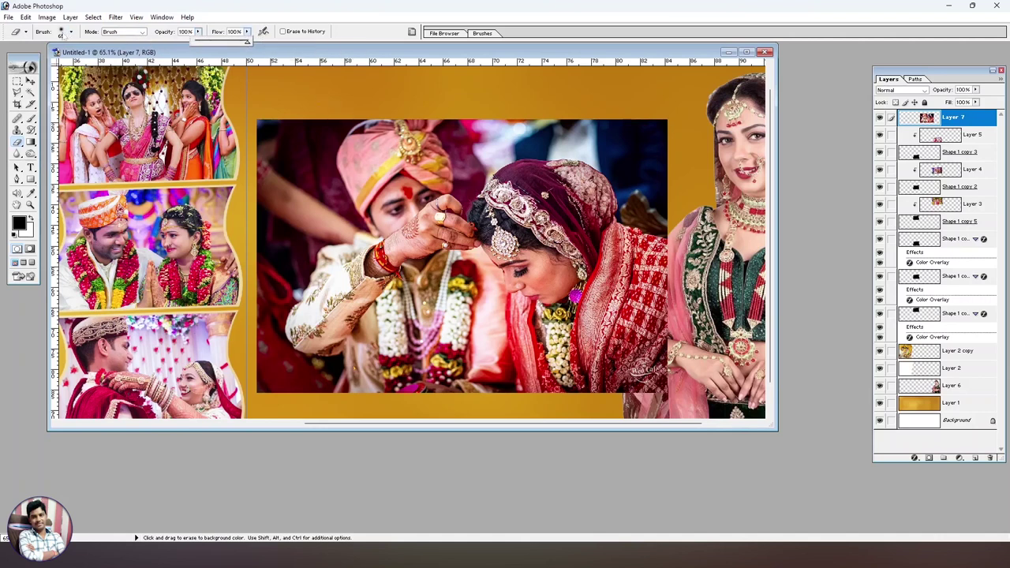
left_click(71, 34)
left_click(71, 32)
left_click_drag(77, 60, 100, 60)
mouse_move(264, 126)
left_mouse_down()
mouse_move(347, 406)
mouse_move(670, 385)
left_mouse_up()
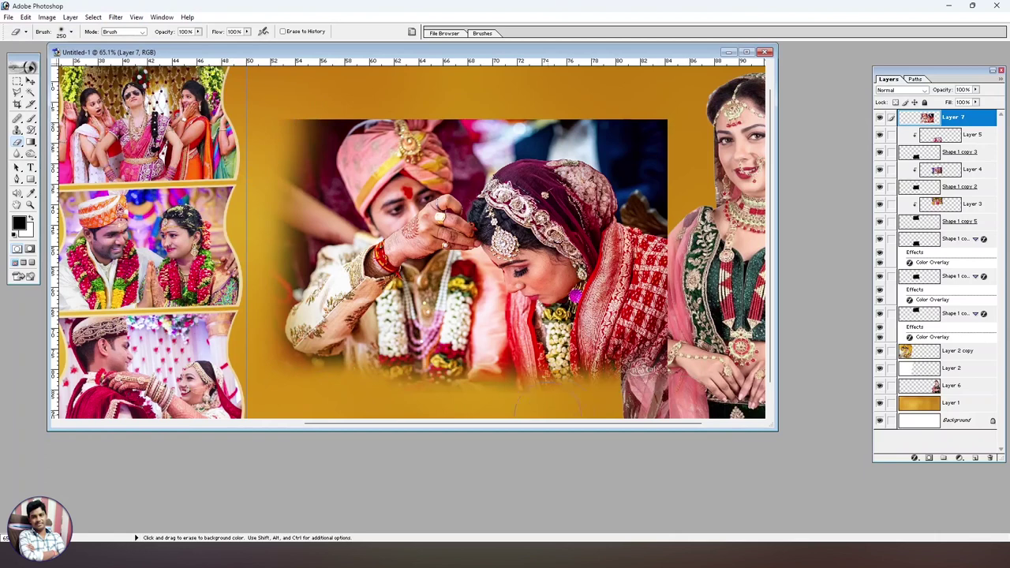
left_click_drag(646, 122, 651, 382)
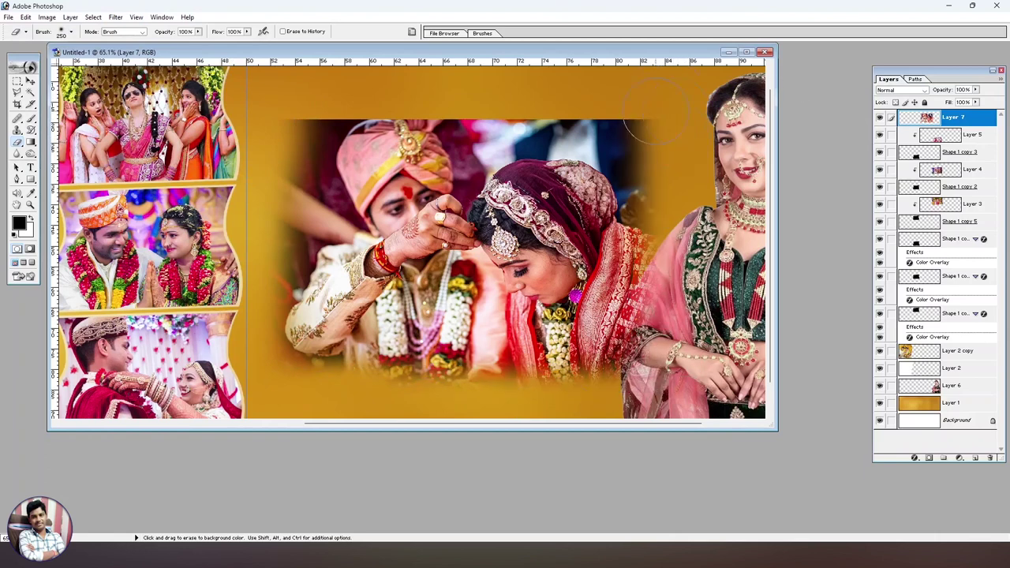
key("ctrl+0")
Step: Enlarge the ceremony photo to 161% and tilt it slightly to the right
key("ctrl+t")
mouse_move(635, 175)
left_mouse_down()
mouse_move(694, 124)
mouse_move(677, 137)
mouse_move(680, 110)
left_mouse_up()
left_click_drag(552, 237, 576, 249)
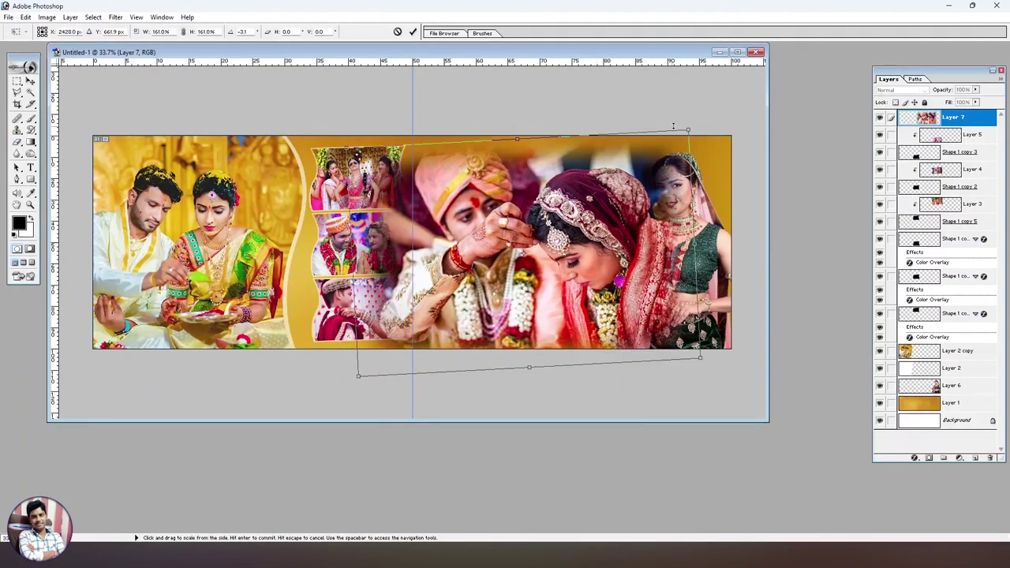
Step: Finalize the ceremony photo's size and move Layer 7 beneath the standing bride
left_click_drag(688, 130, 683, 124)
left_click_drag(552, 216, 554, 213)
key("Return")
key("e")
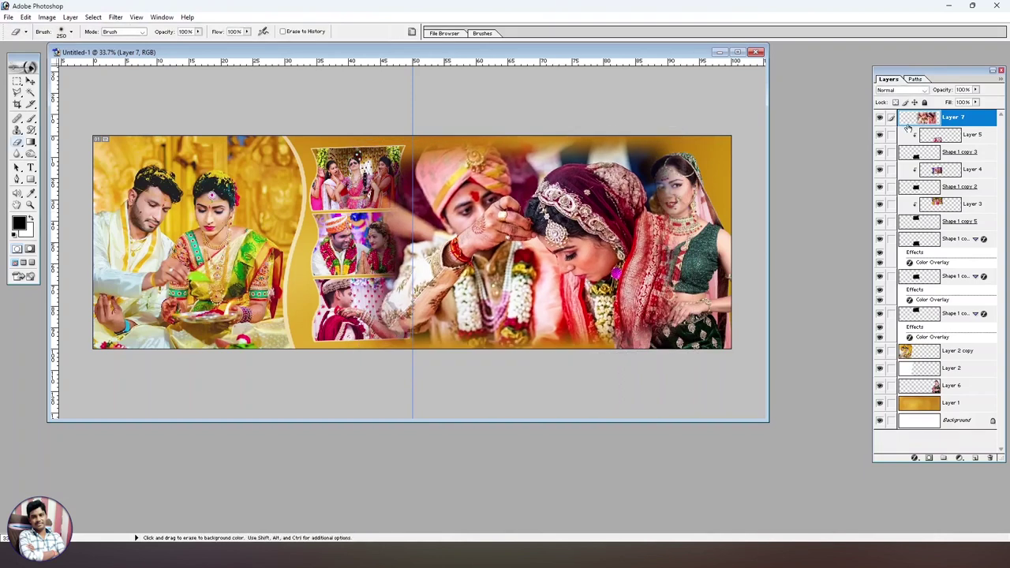
left_click_drag(913, 118, 921, 396)
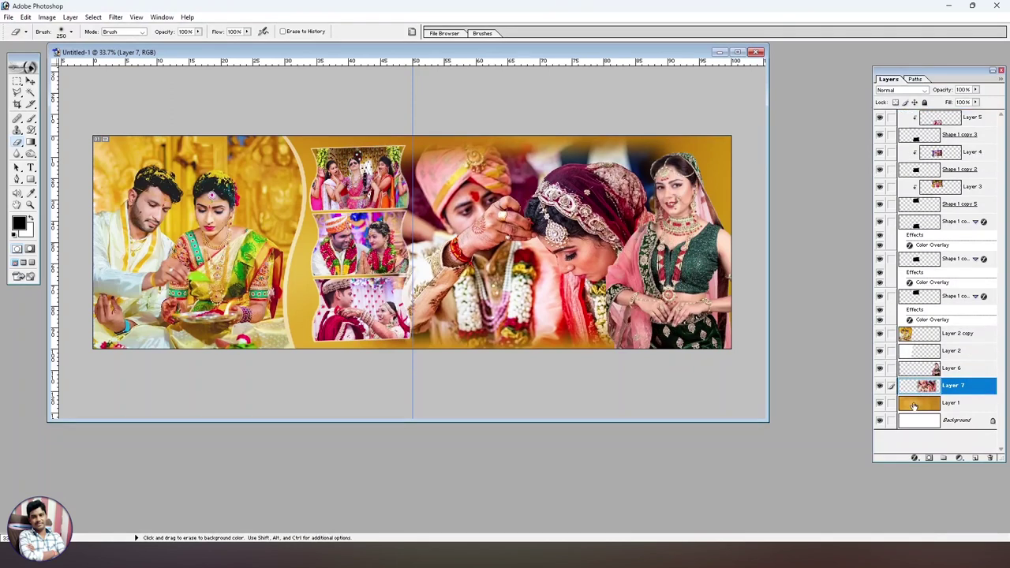
Step: Tilt the central couple photo about -1.1° and lower it slightly
key("ctrl+alt+minus")
key("ctrl+plus")
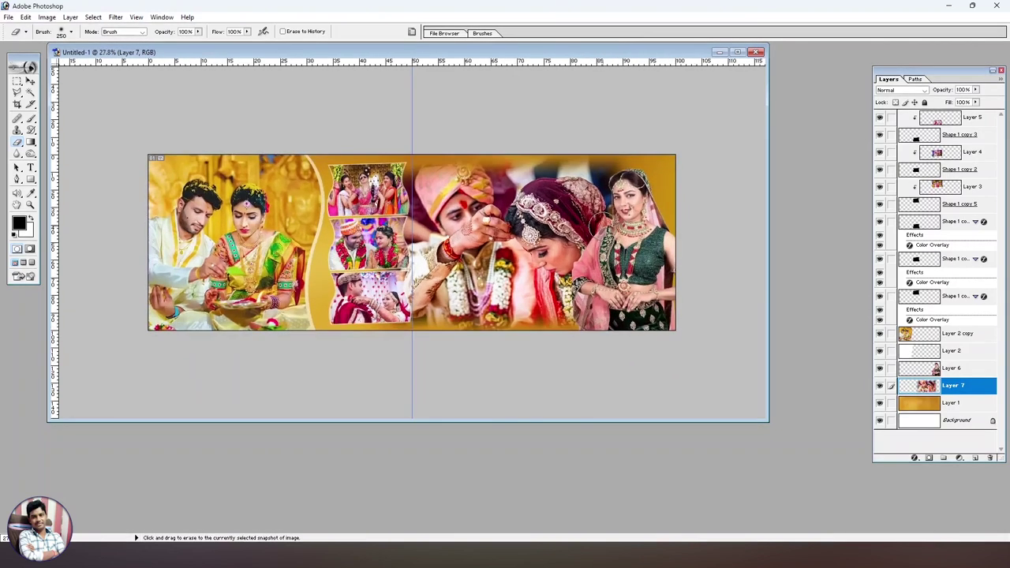
key("v")
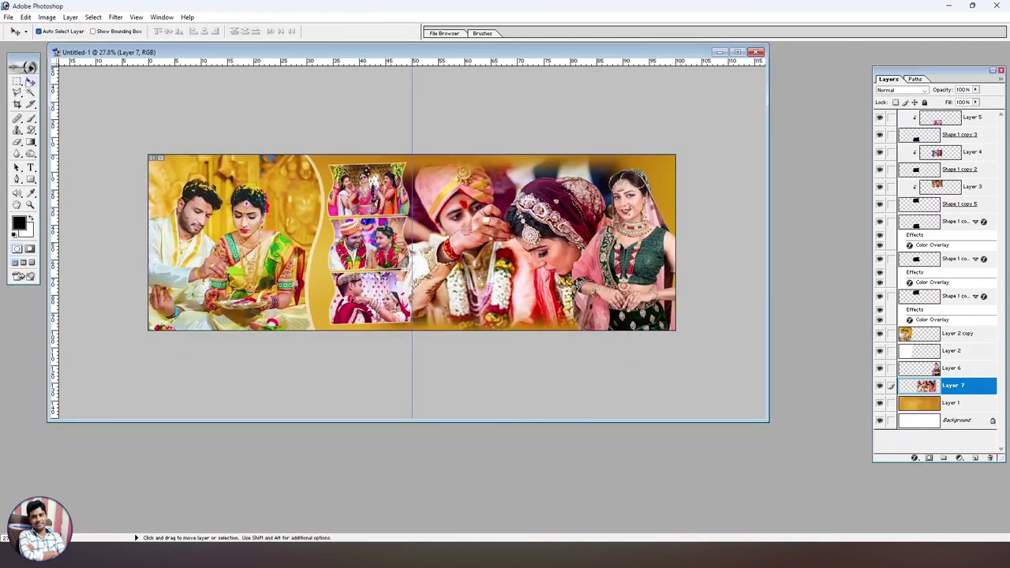
key("ctrl+t")
left_click_drag(654, 119, 653, 114)
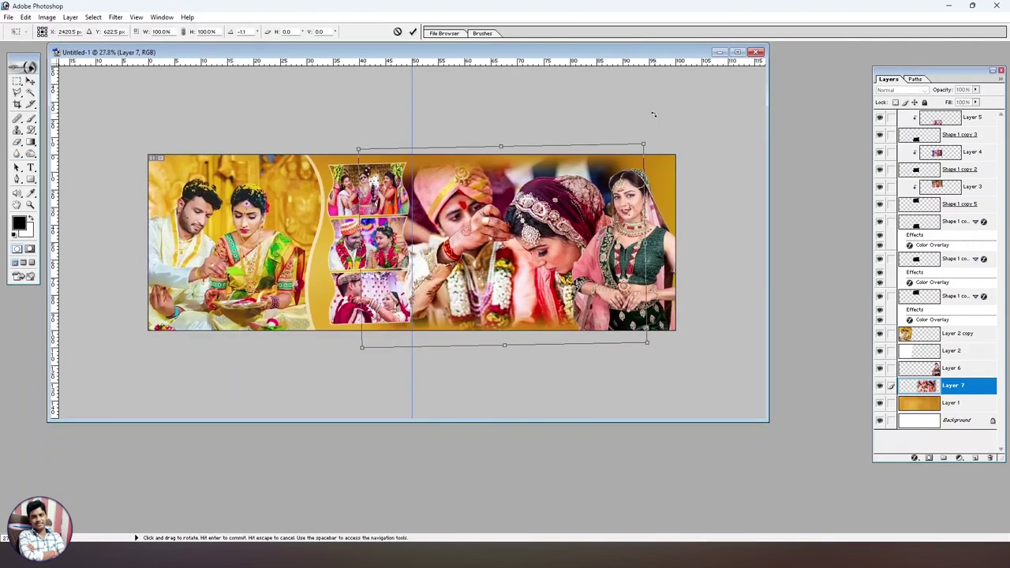
left_click_drag(564, 209, 563, 209)
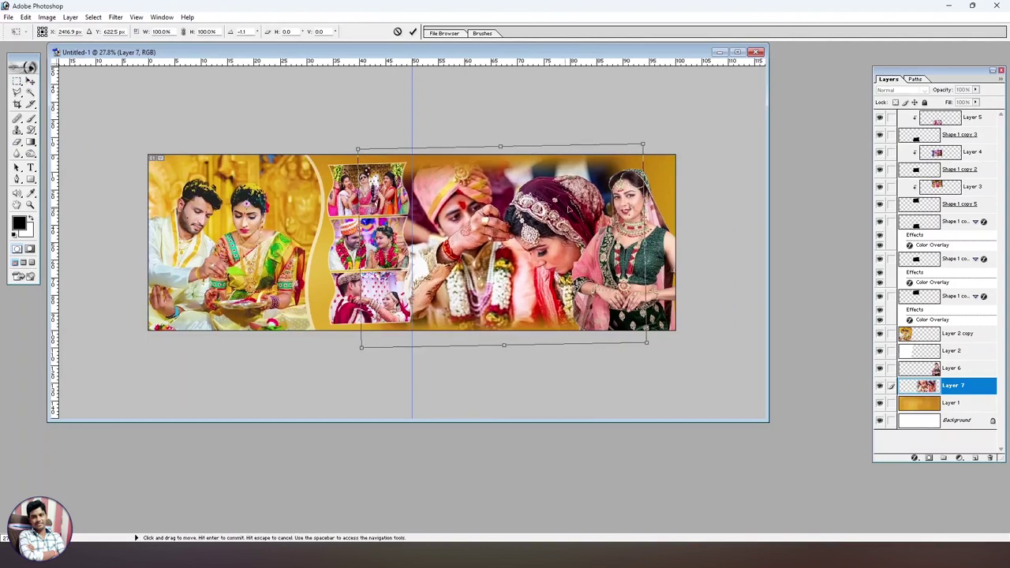
key("Return")
Step: Shift Layer 1's hue to +114 with Hue/Saturation, making it green
left_click(952, 368)
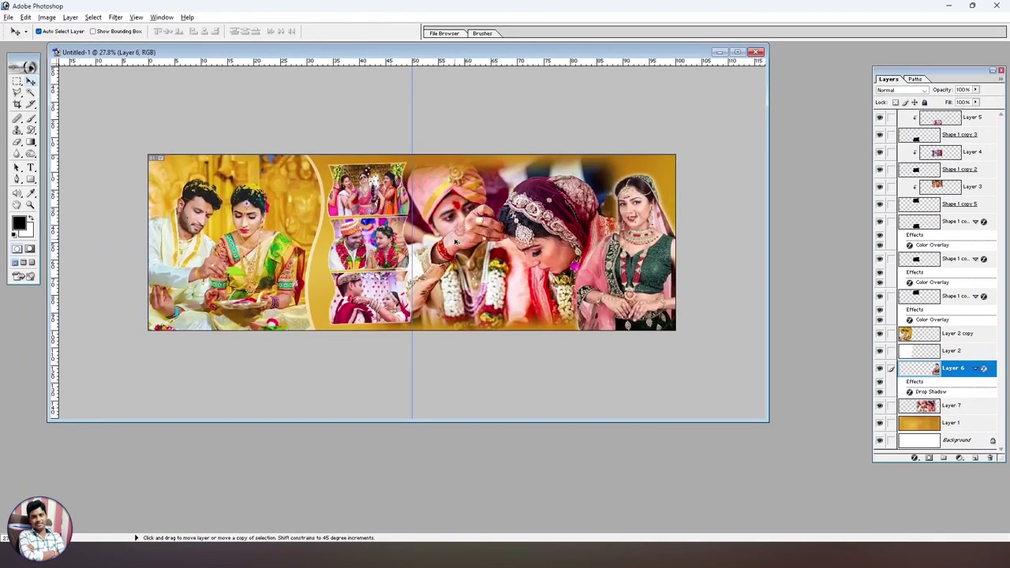
left_click(929, 424)
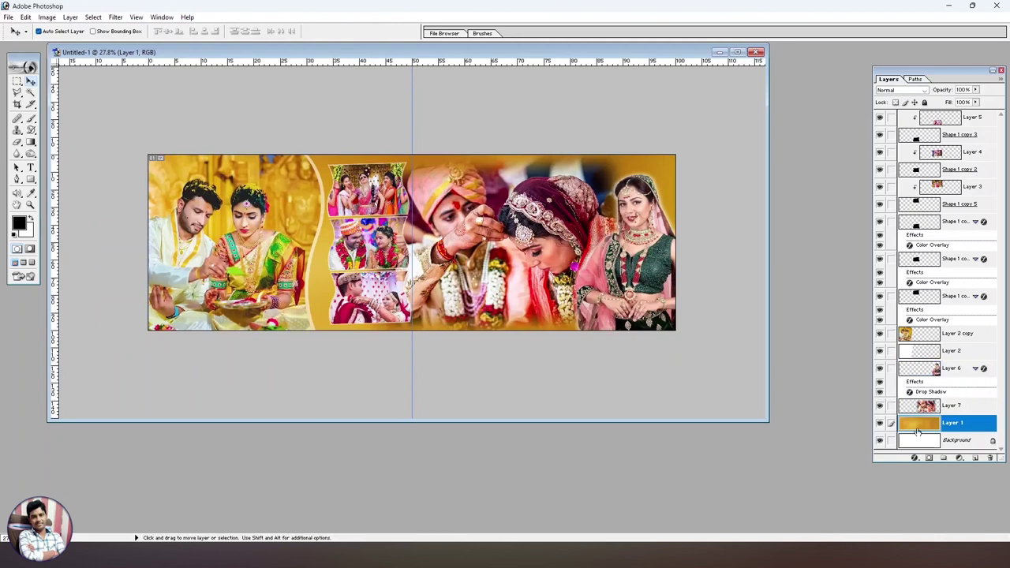
key("ctrl+u")
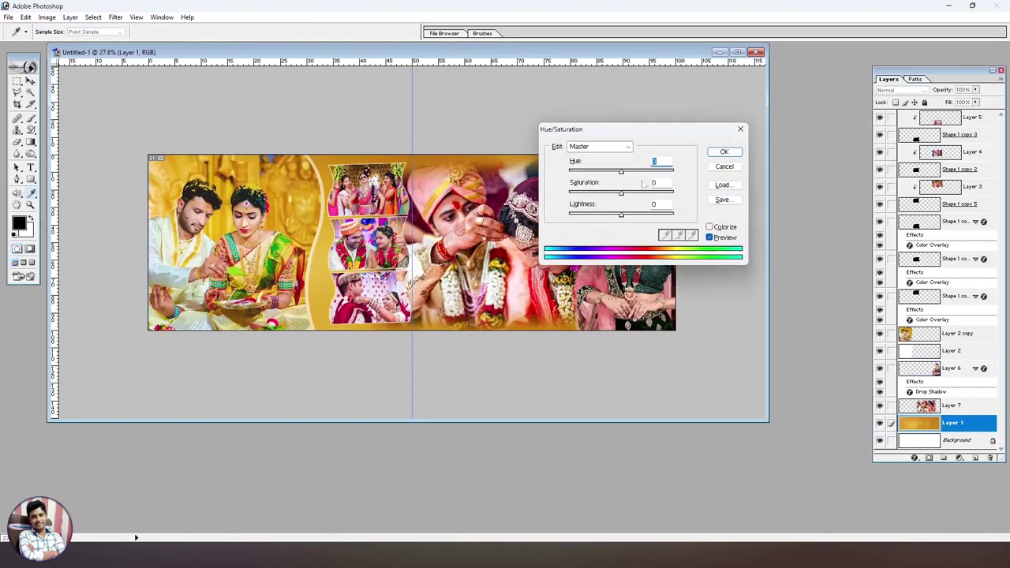
left_click_drag(646, 171, 659, 172)
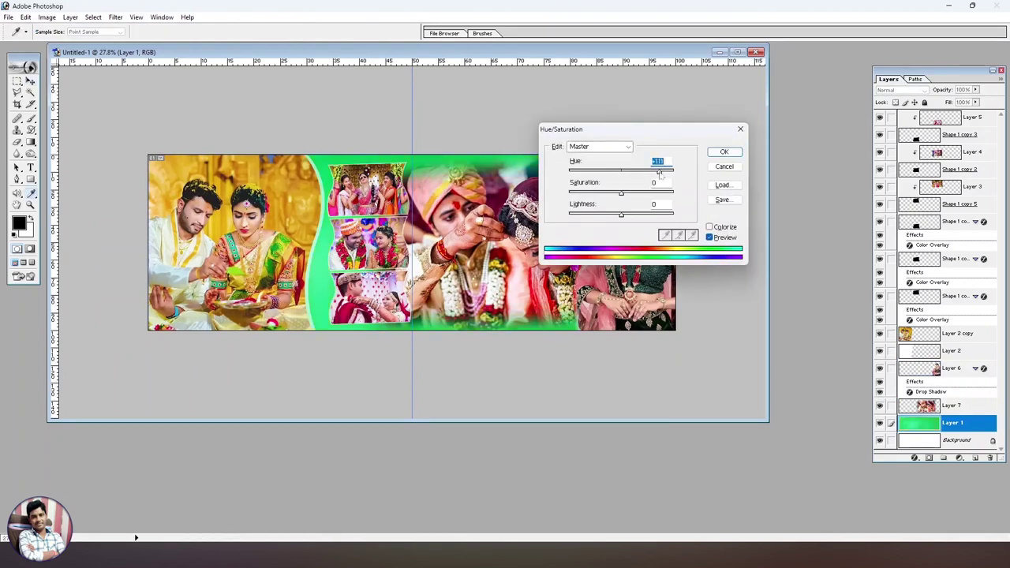
left_click(724, 151)
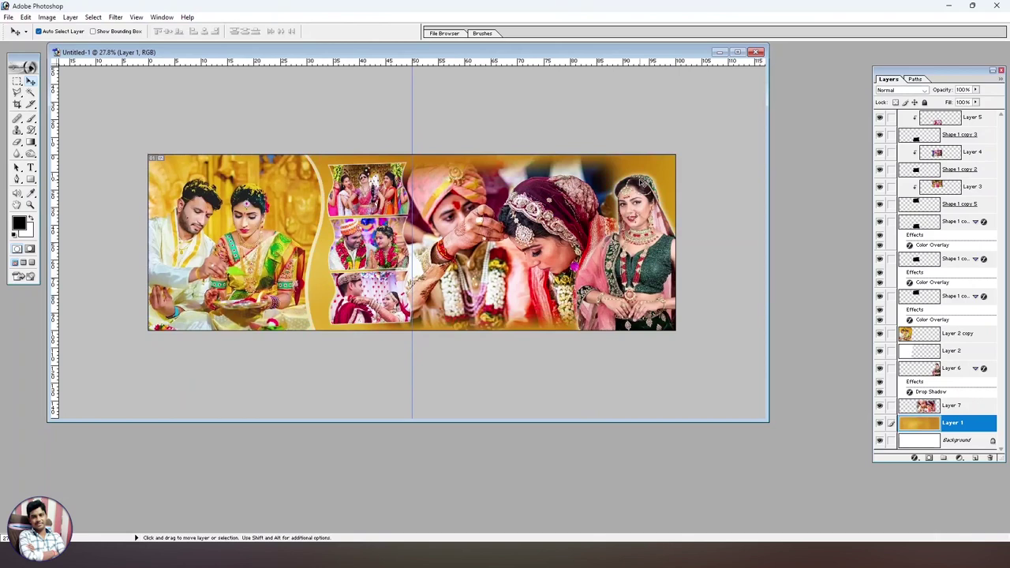
Step: Zoom in, restore the green recolour with Ctrl+Z, and inspect the spread
key("ctrl+plus")
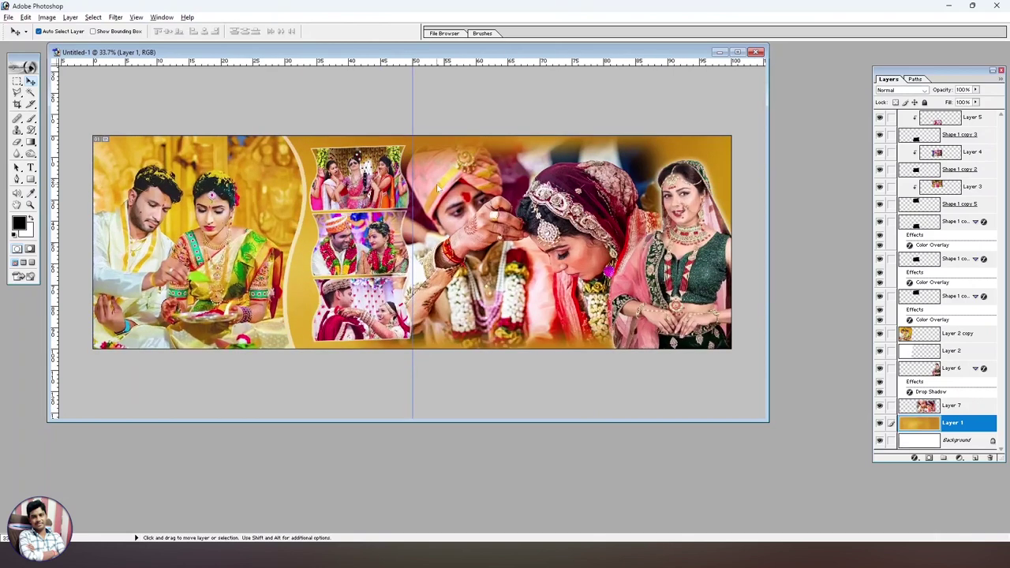
key("ctrl+z")
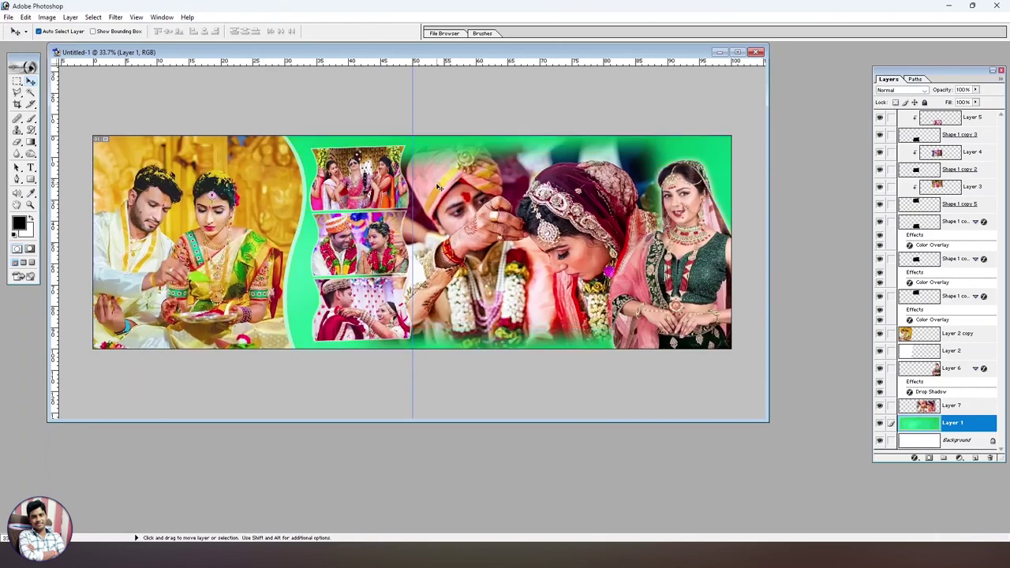
scroll(439, 186, "down", 1)
scroll(439, 186, "up", 3)
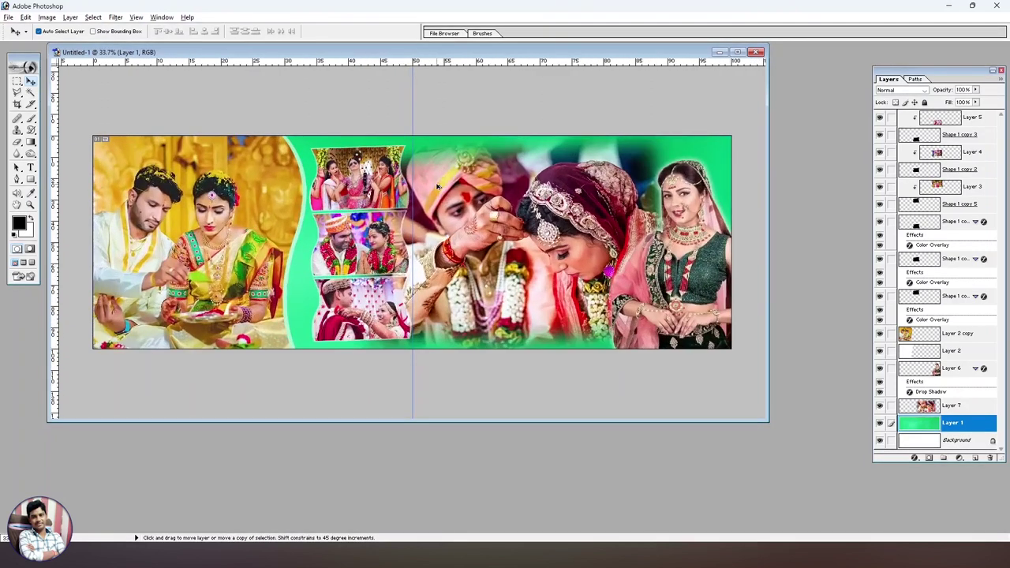
scroll(437, 187, "down", 1)
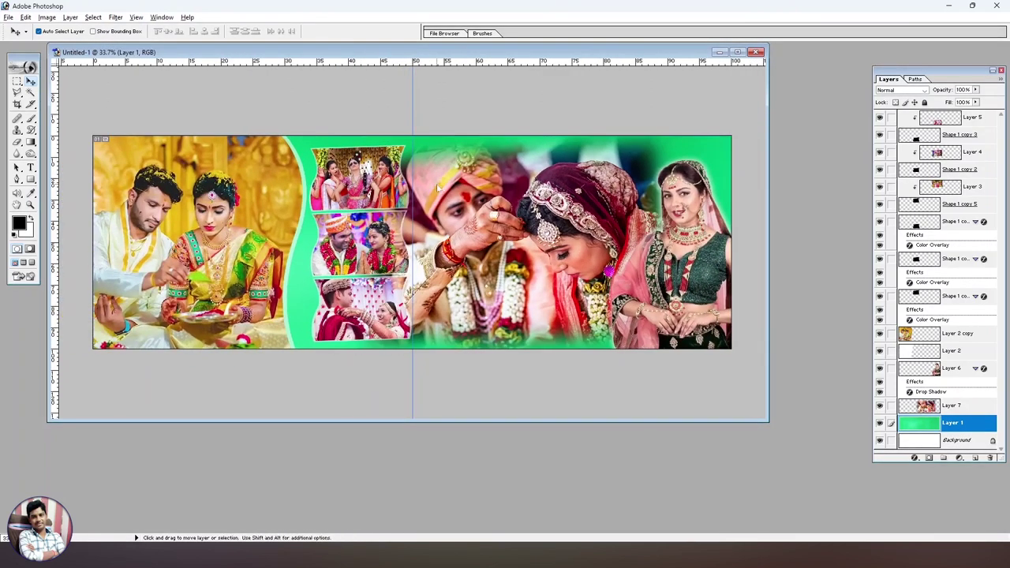
scroll(437, 186, "down", 1)
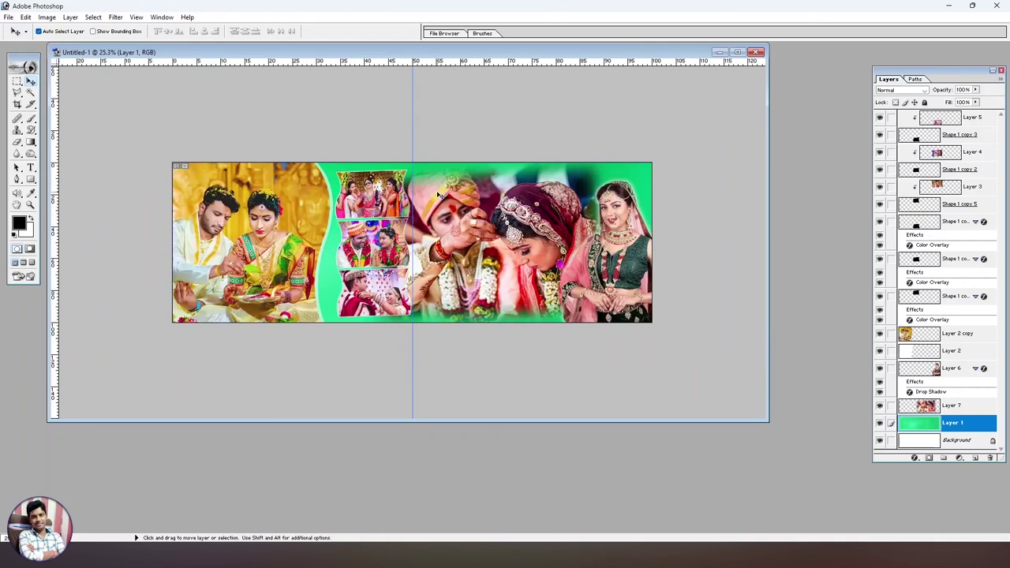
scroll(437, 193, "up", 1)
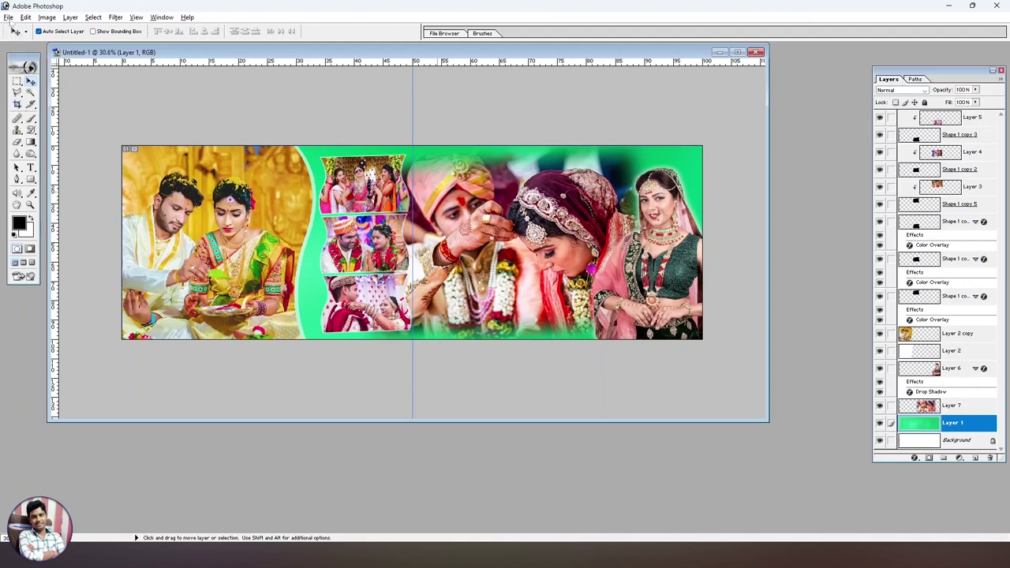
Step: Save the spread to the Desktop as 12X36 page.psd in Photoshop format
left_click(9, 16)
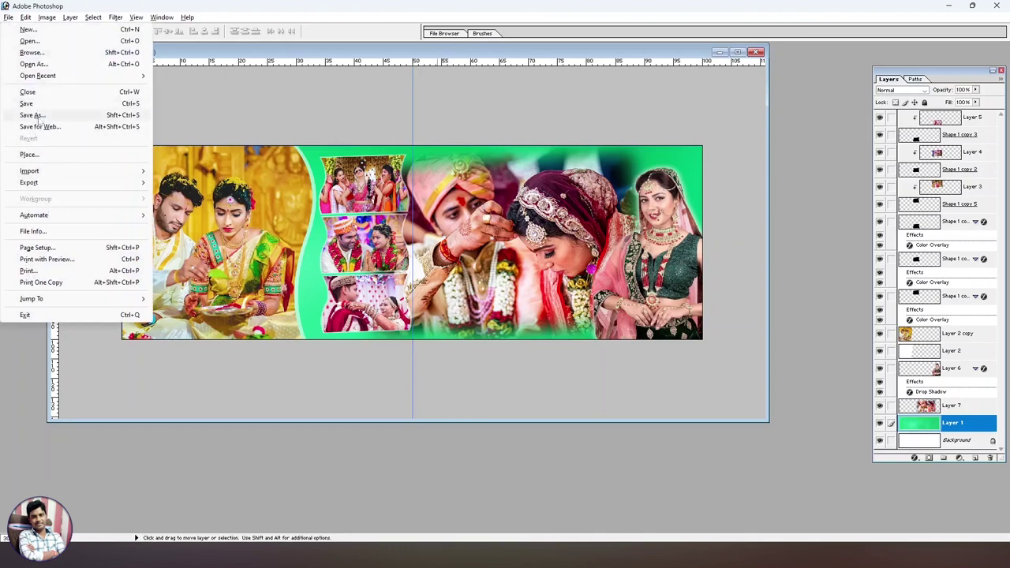
left_click(36, 115)
left_click(219, 182)
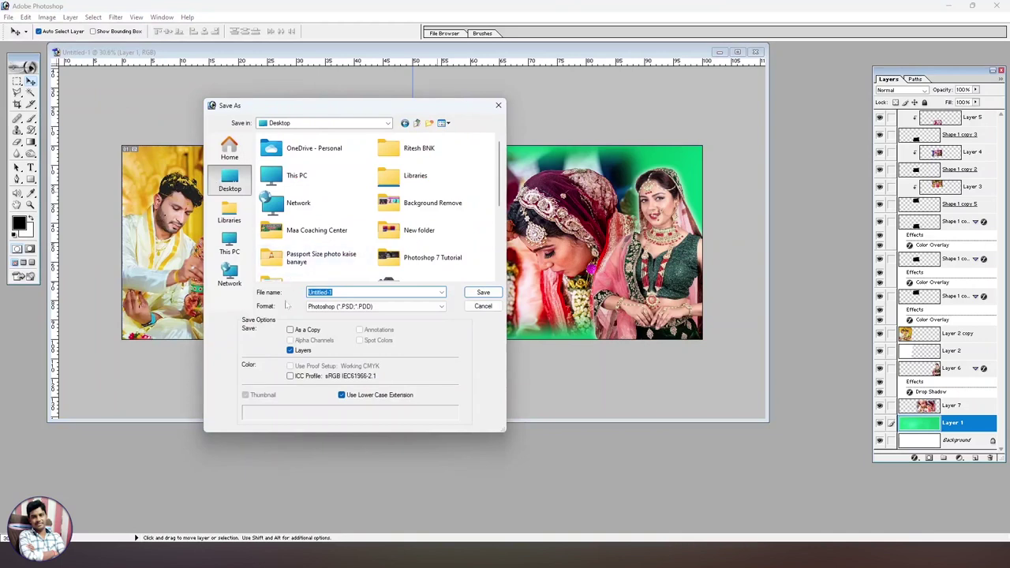
left_click(322, 307)
left_click(339, 316)
type("12")
left_click(478, 296)
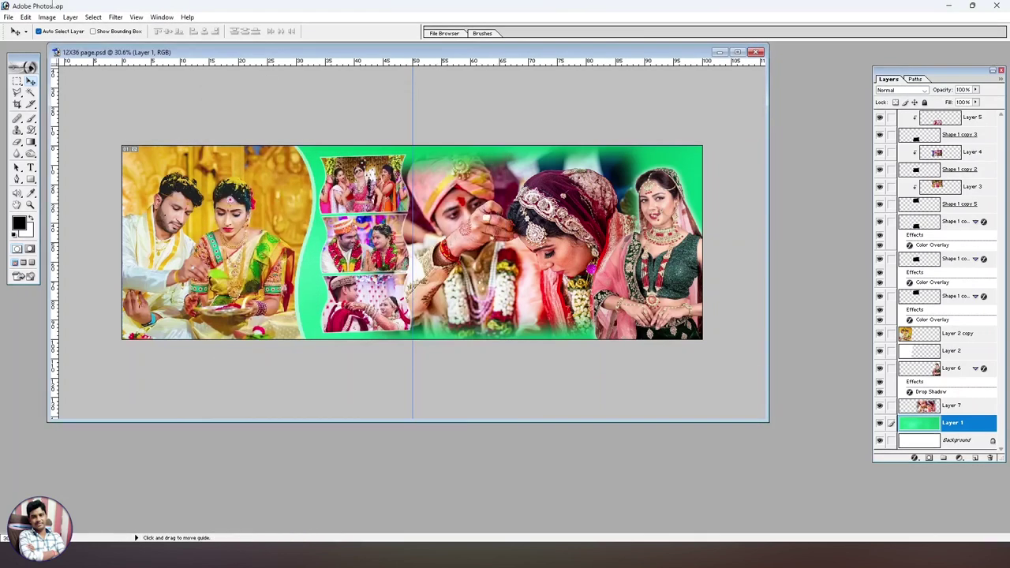
Step: Save a PNG copy, 12X36 page copy.png, accepting the default PNG options
left_click(9, 17)
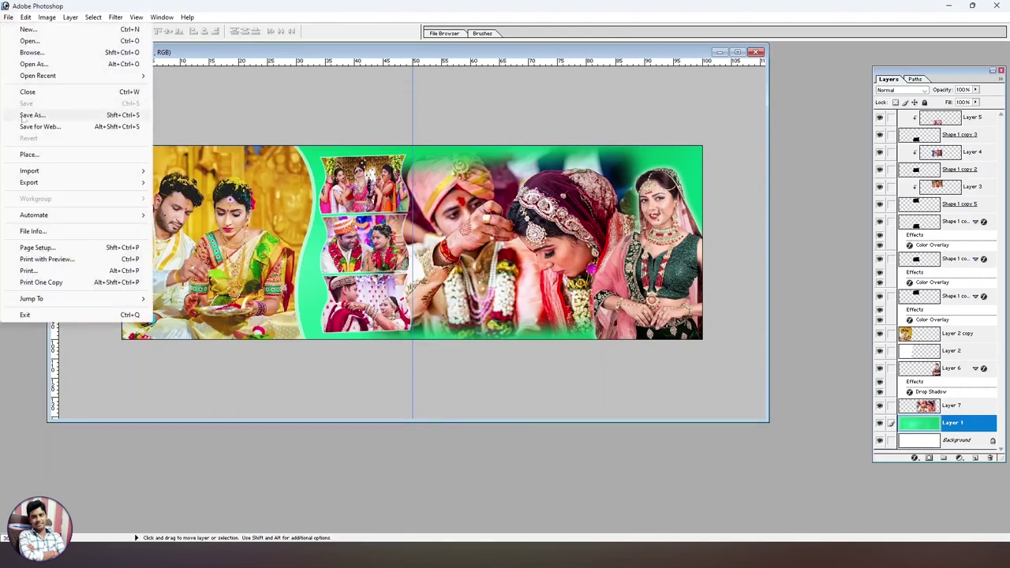
left_click(25, 116)
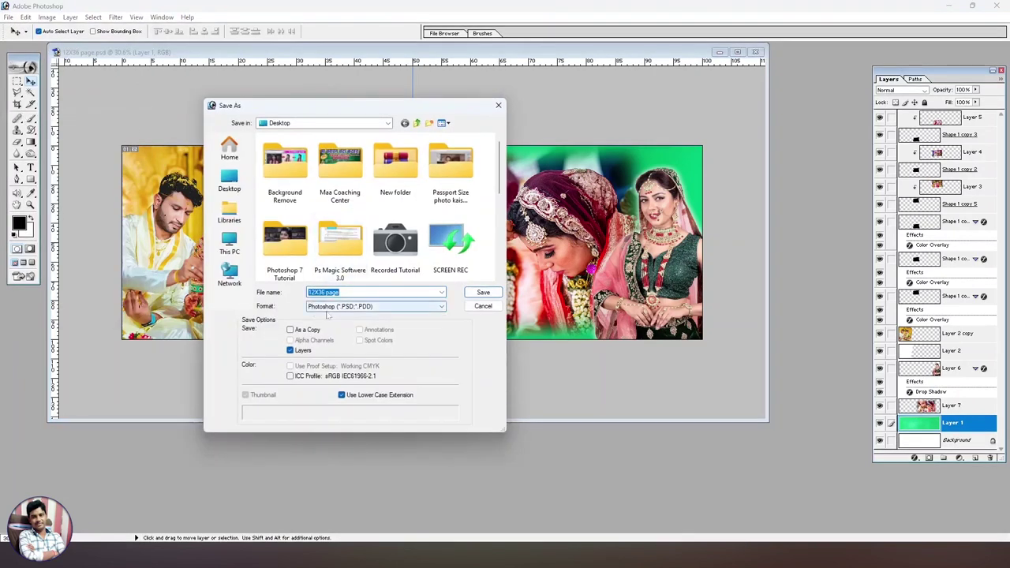
left_click(331, 306)
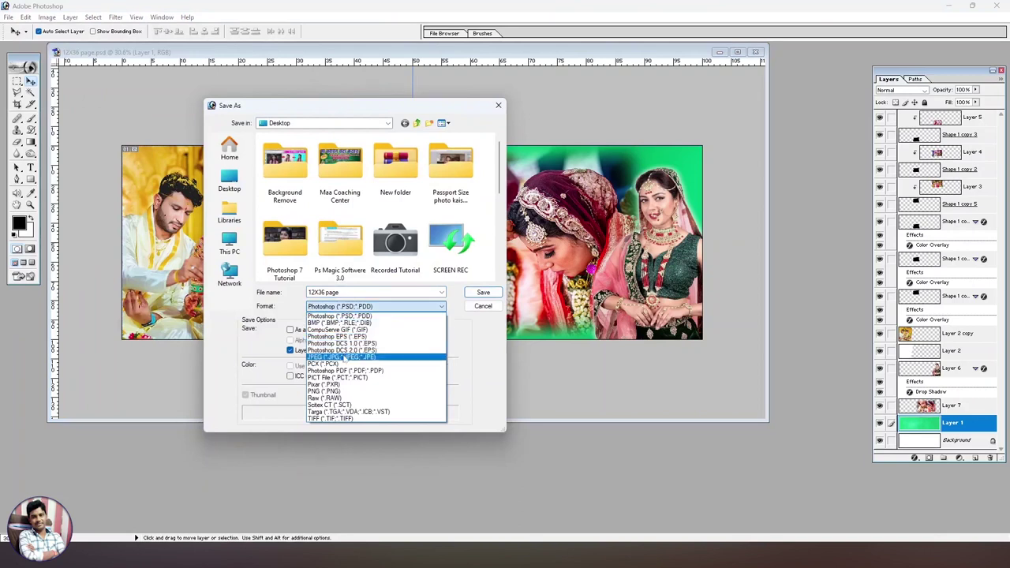
left_click(343, 357)
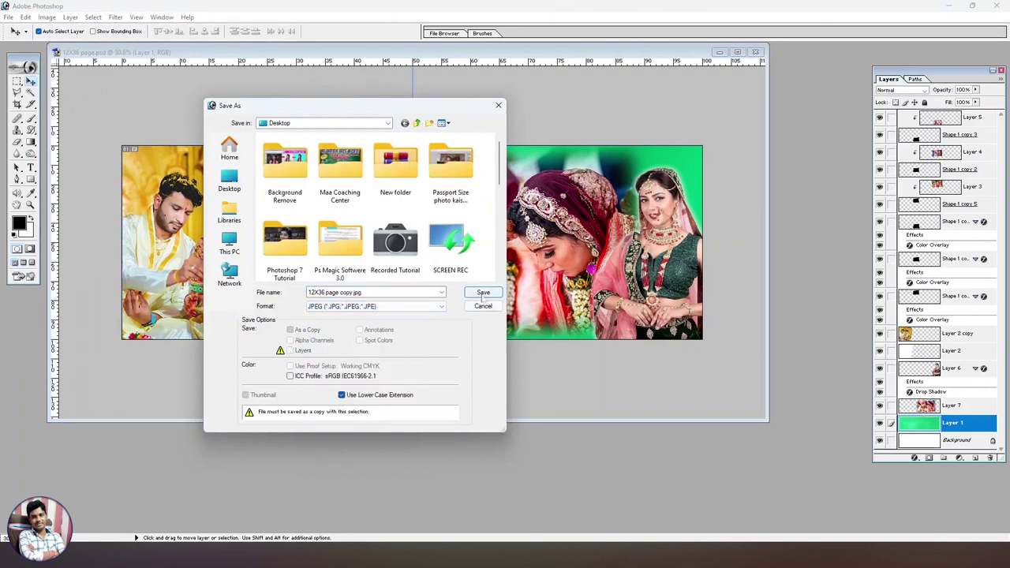
left_click(372, 306)
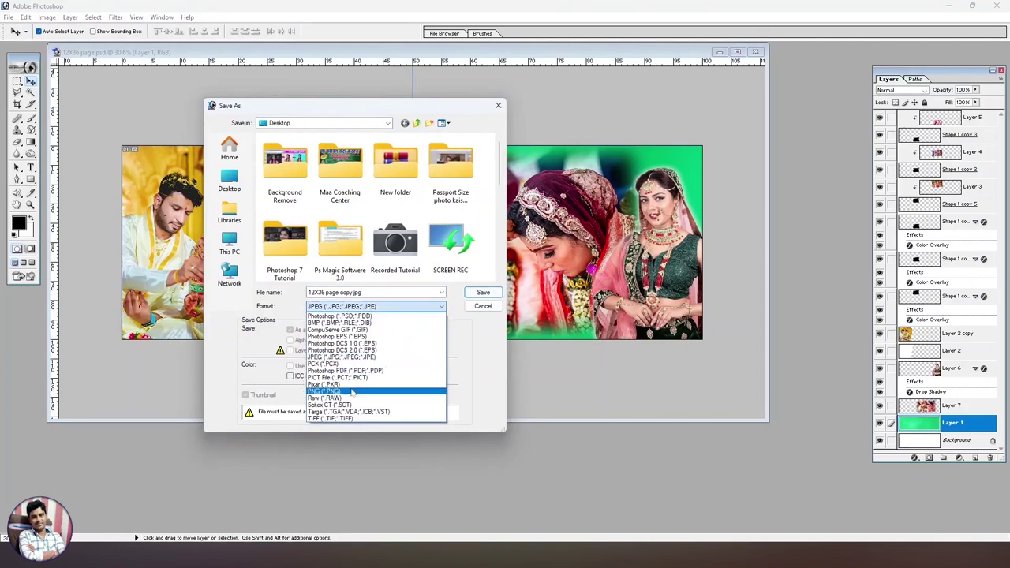
left_click(352, 392)
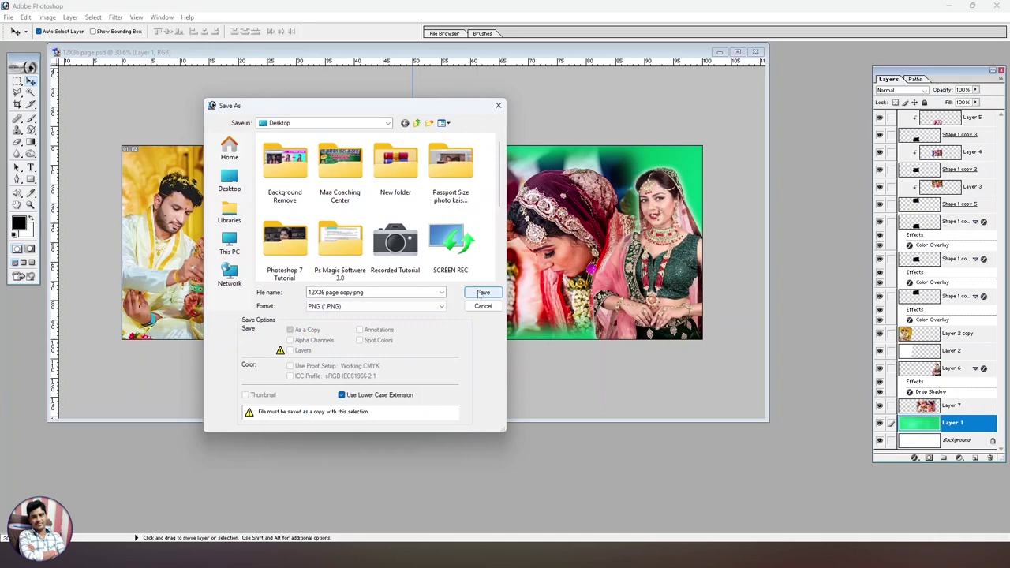
left_click(482, 294)
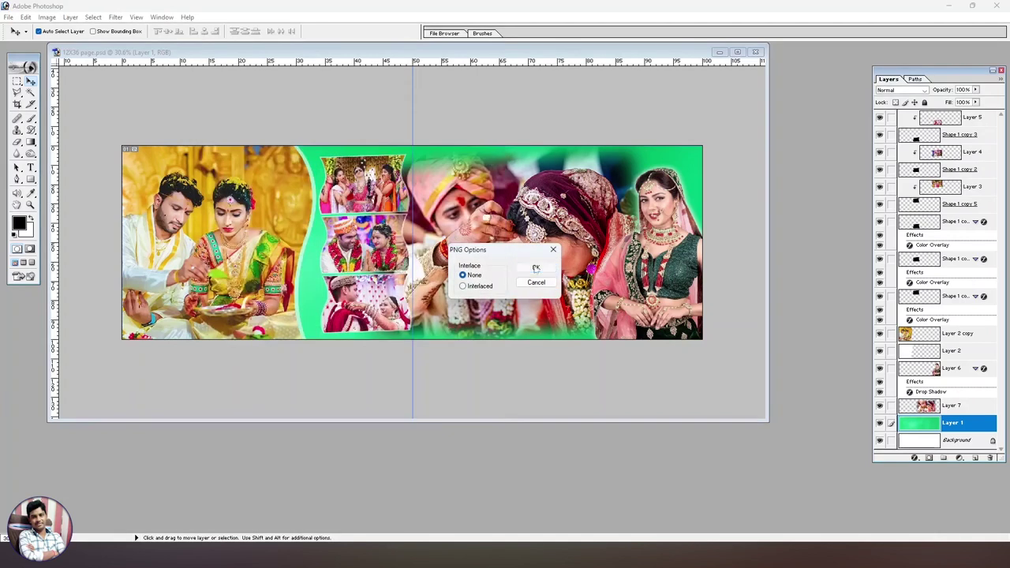
left_click(533, 268)
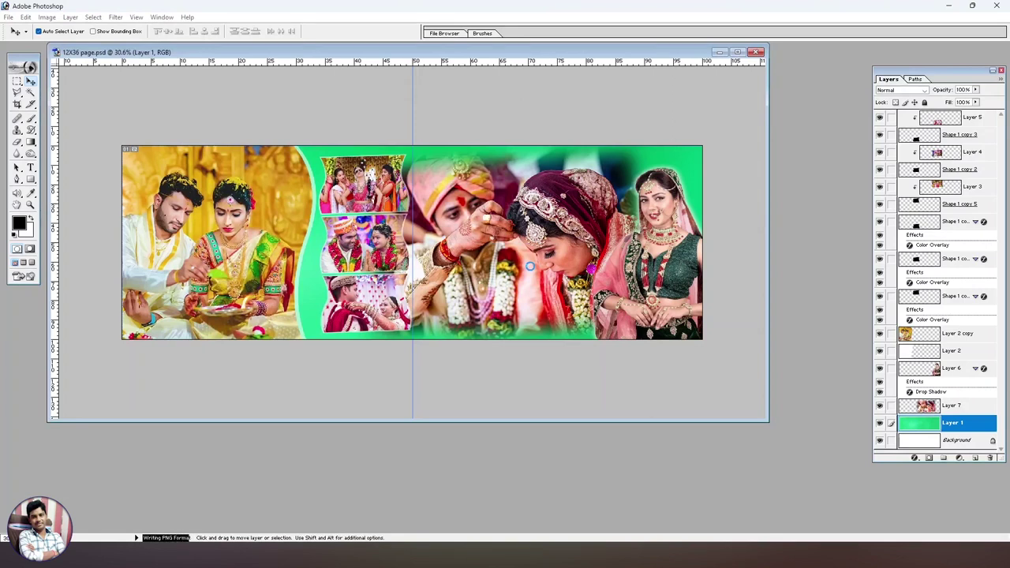
Step: Close the document, minimize the windows, and open 12X36 page copy.png in Photos
left_click(756, 52)
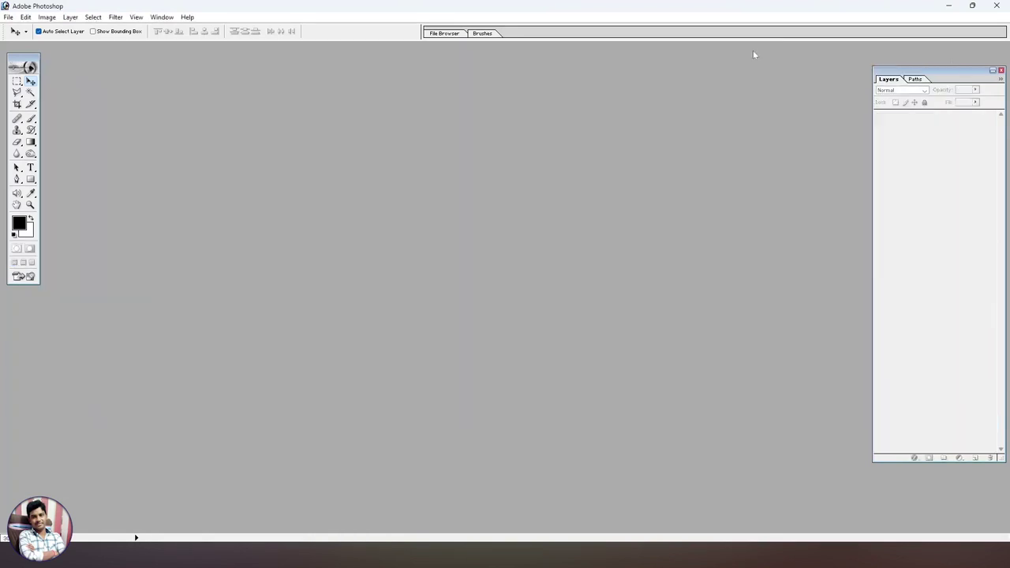
left_click(947, 5)
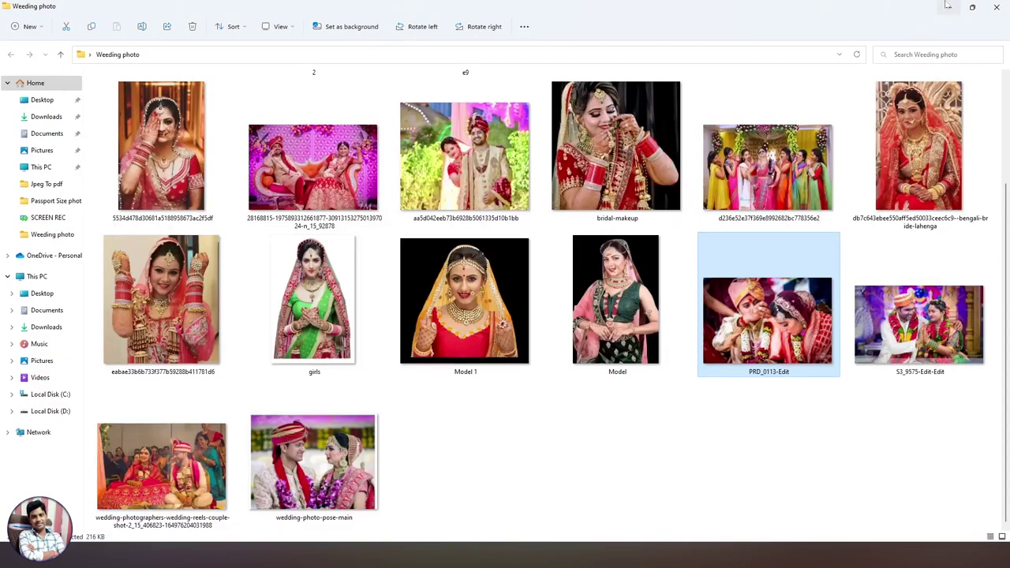
left_click(948, 5)
double_click(142, 193)
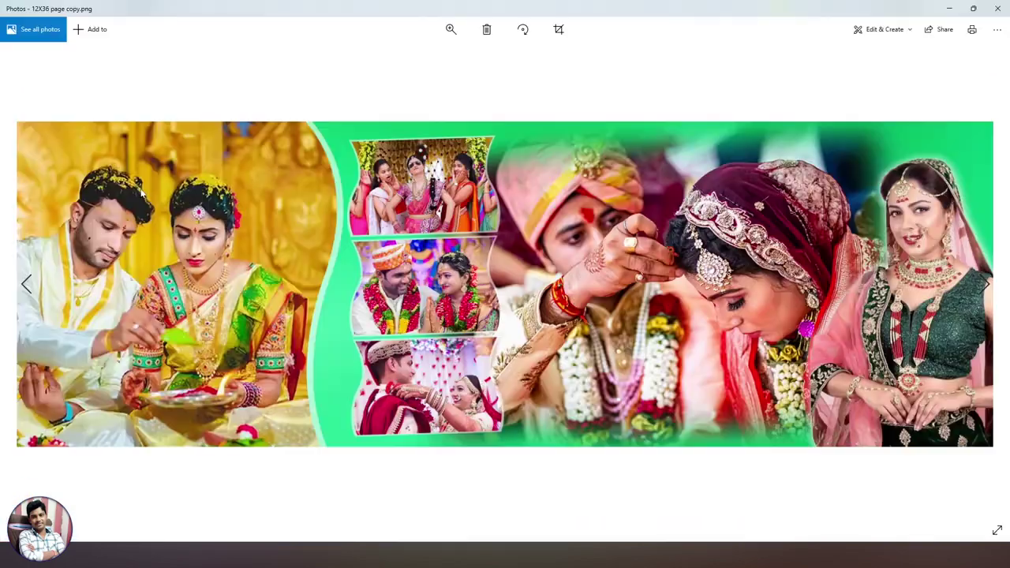